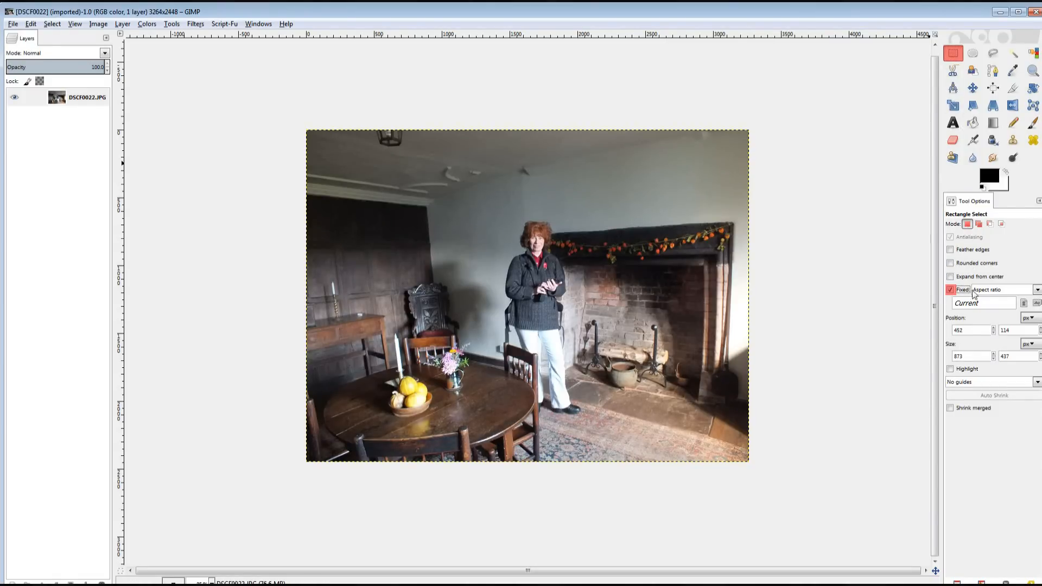
Draw a fixed 1:1 aspect-ratio square selection around the woman and the fireplace.
click(1037, 290)
click(1018, 303)
drag(993, 307, 957, 309)
text(1:1)
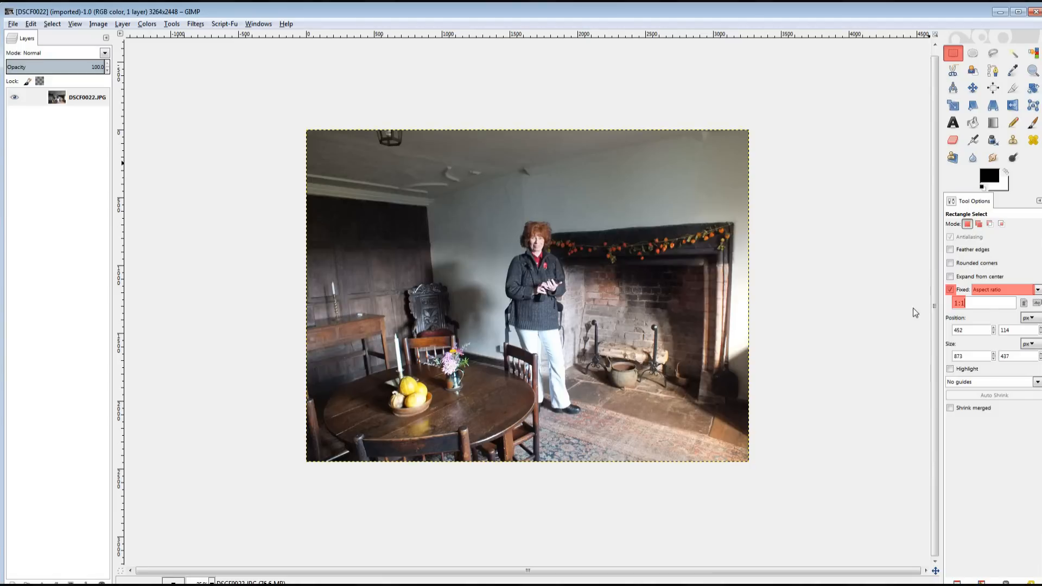
click(489, 200)
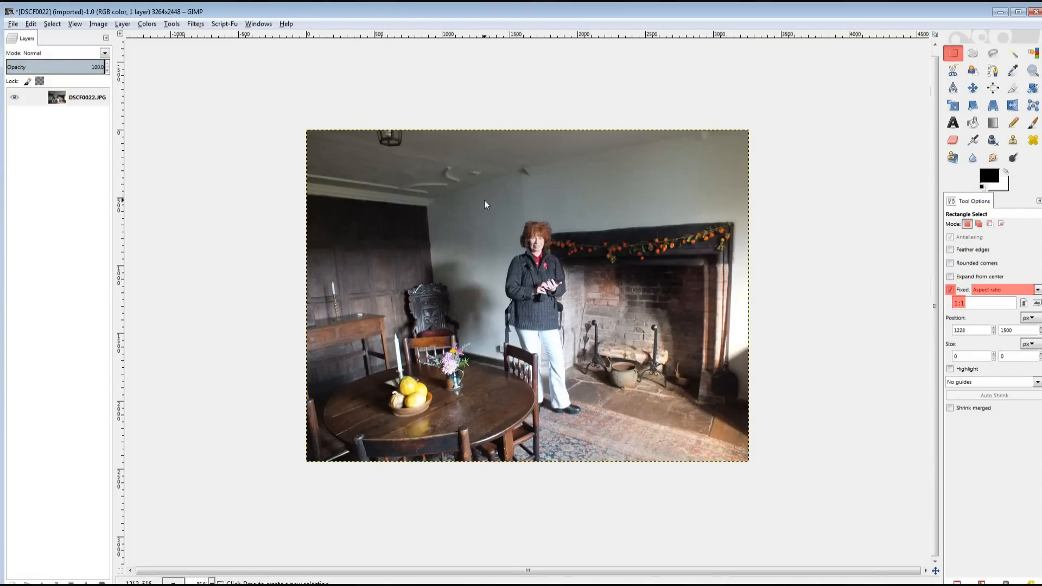
drag(481, 202, 728, 429)
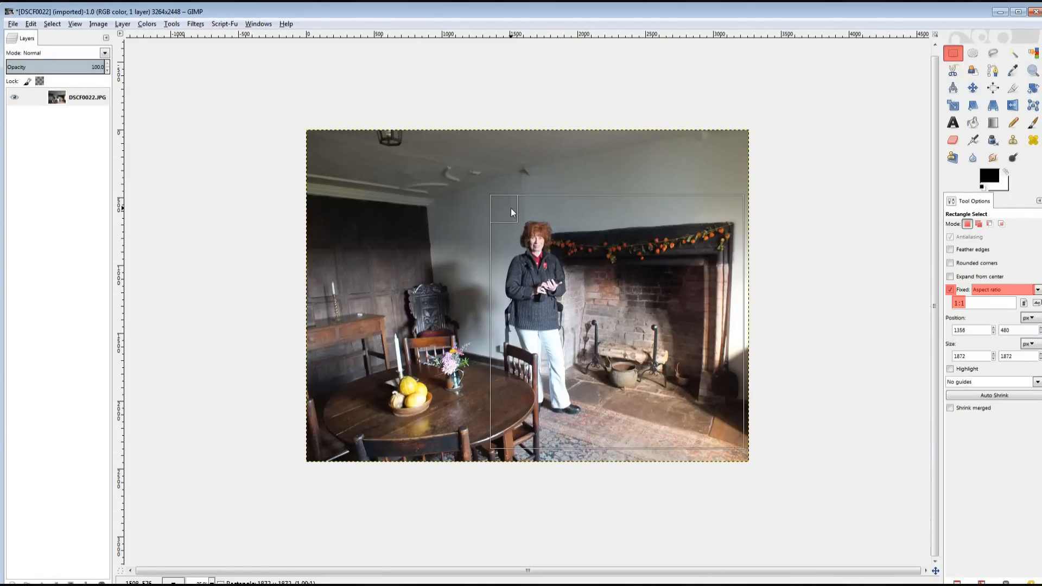
drag(511, 209, 511, 208)
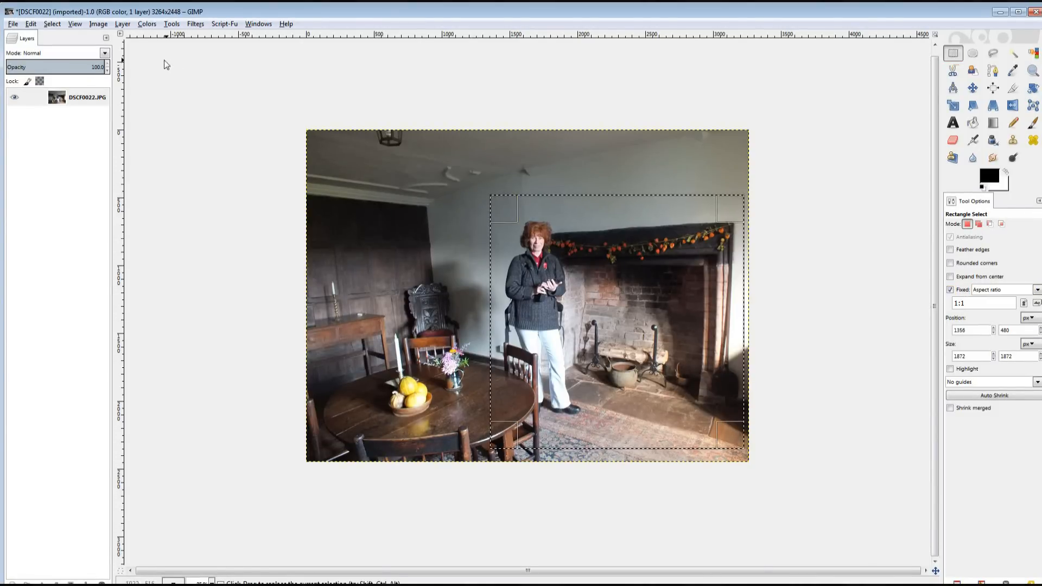
Copy the square and create a new 1872×1872 image from the clipboard.
click(31, 24)
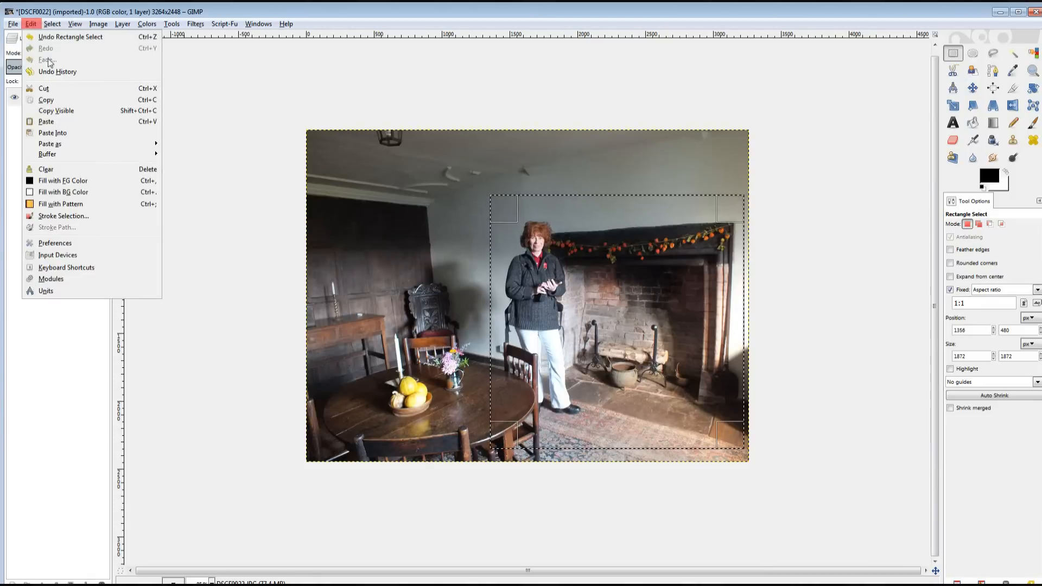
click(50, 98)
click(13, 24)
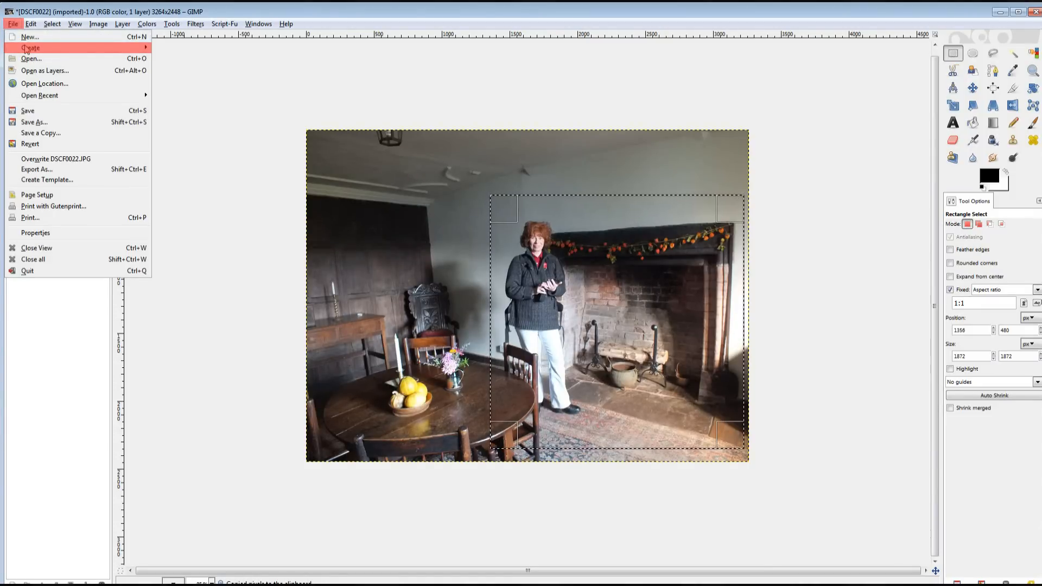
mouse_move(26, 49)
click(171, 49)
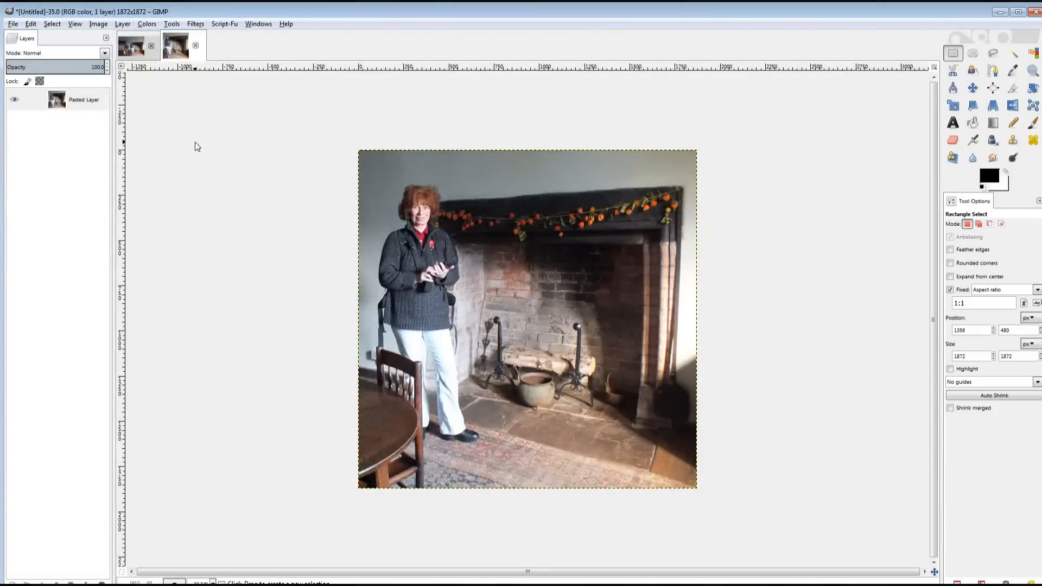
At 100% zoom, make a feathered rectangle selection of plain wall.
click(213, 575)
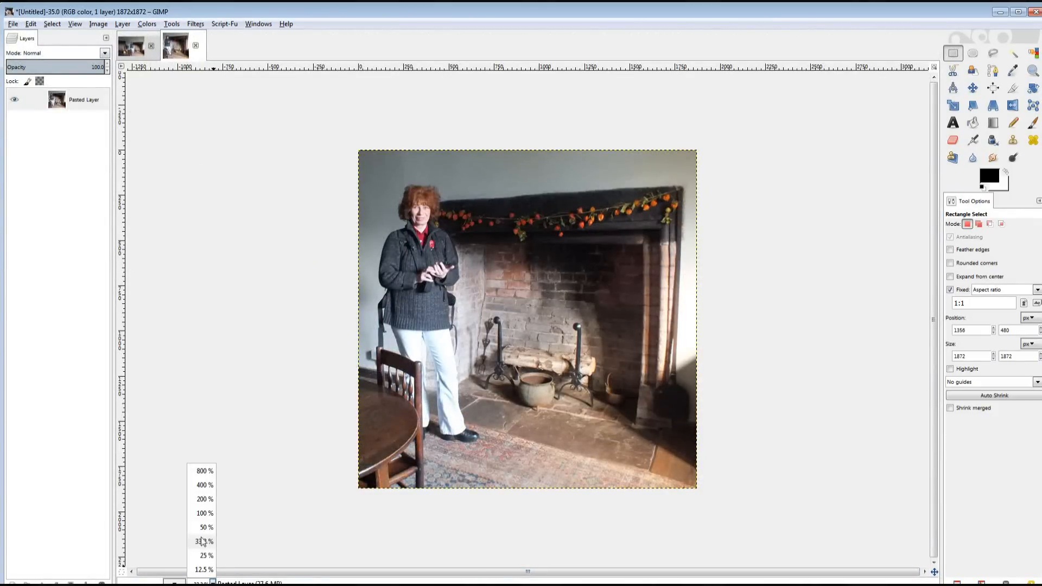
click(206, 522)
drag(476, 577, 395, 576)
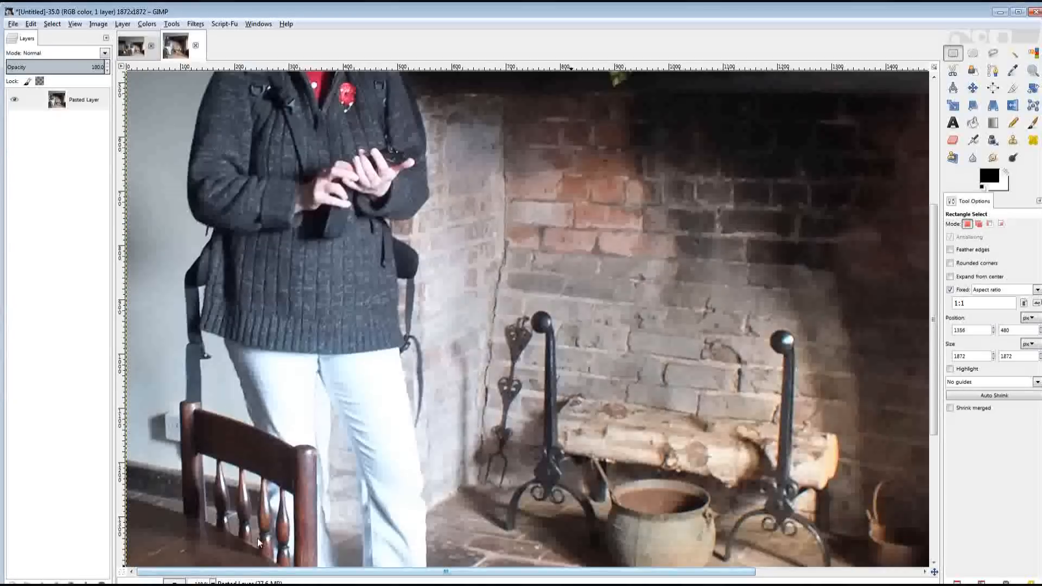
click(971, 249)
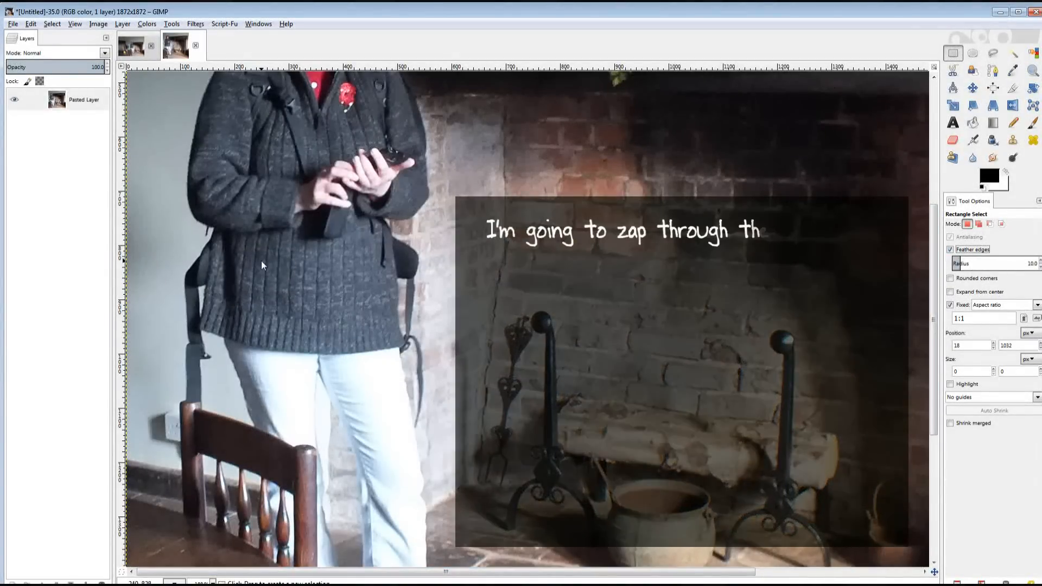
drag(136, 359, 167, 402)
Copy the wall patch, paste it as a new layer and move it down beside the chair.
key(ctrl+c)
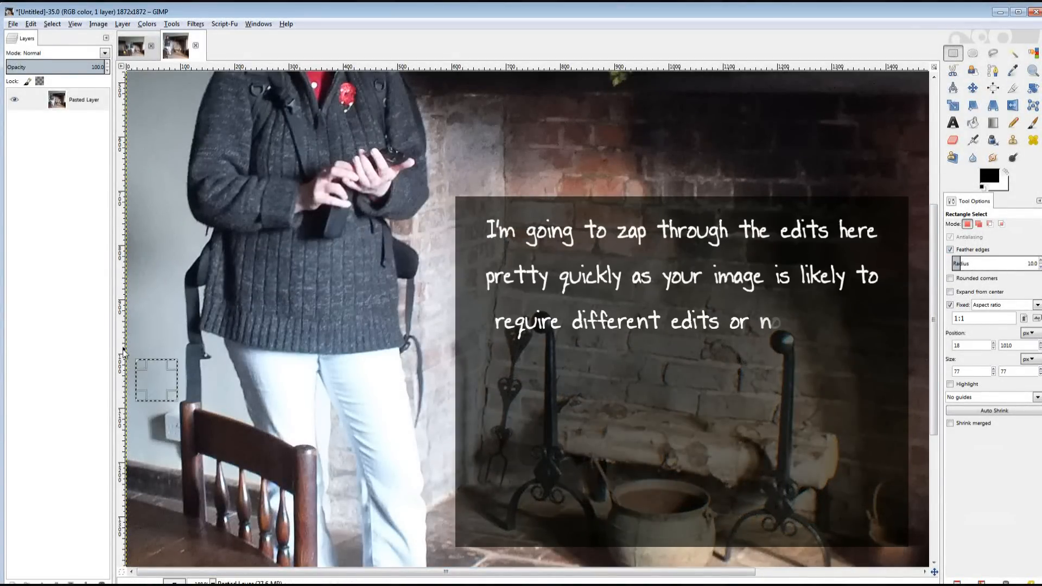
key(ctrl+v)
right_click(91, 102)
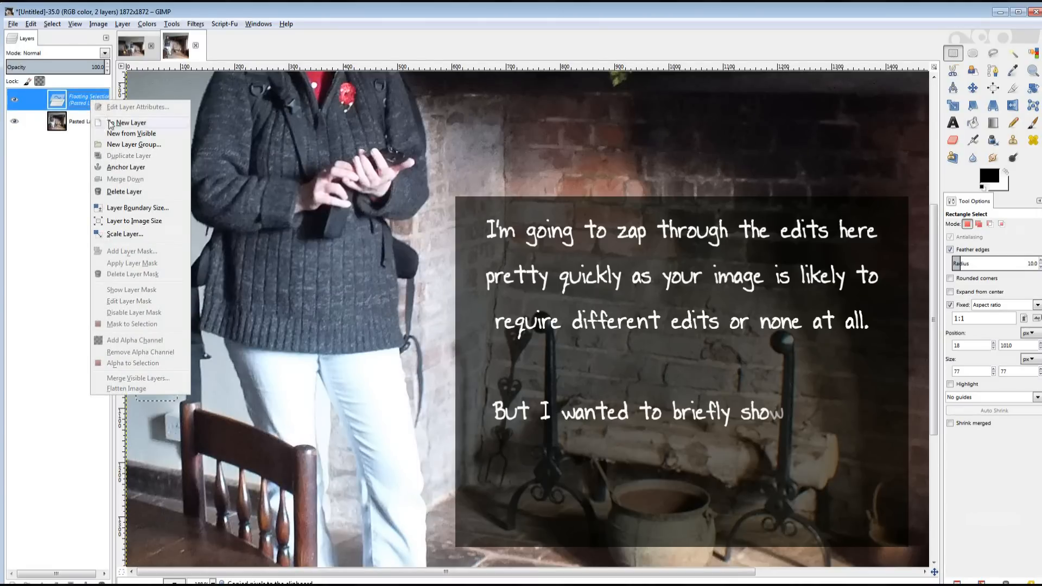
click(127, 123)
click(973, 87)
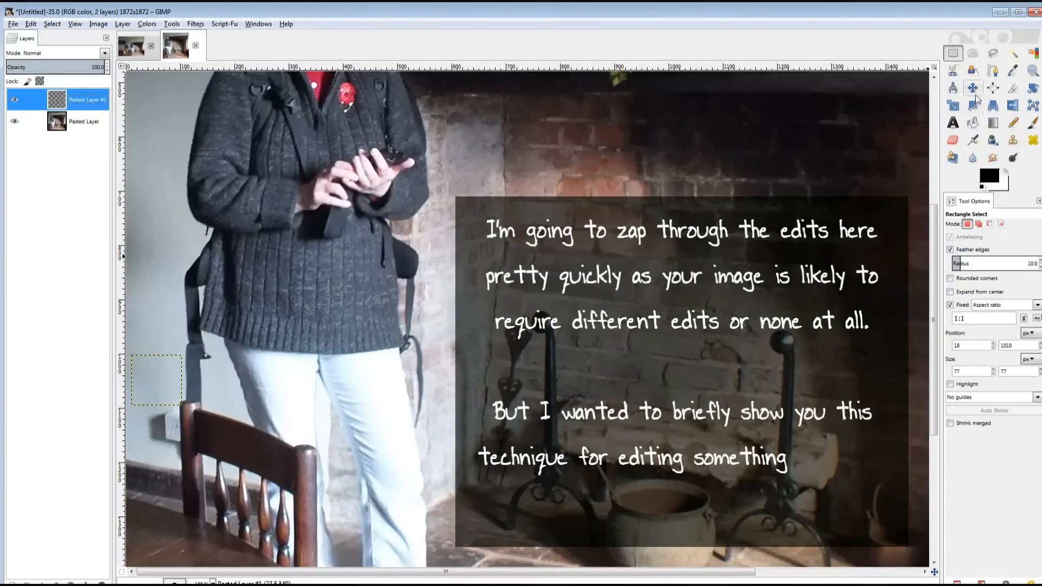
click(958, 259)
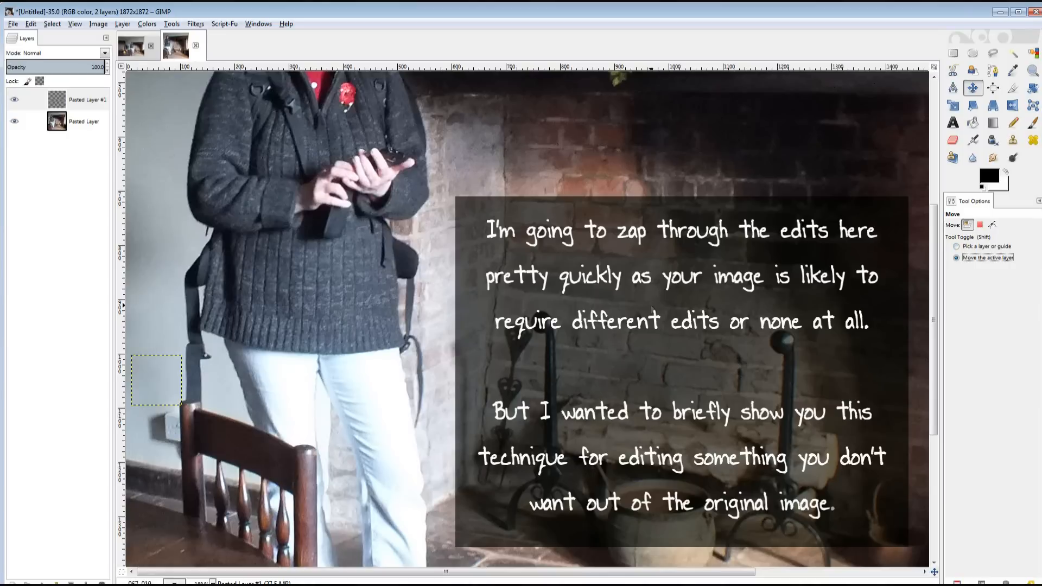
drag(157, 370, 159, 429)
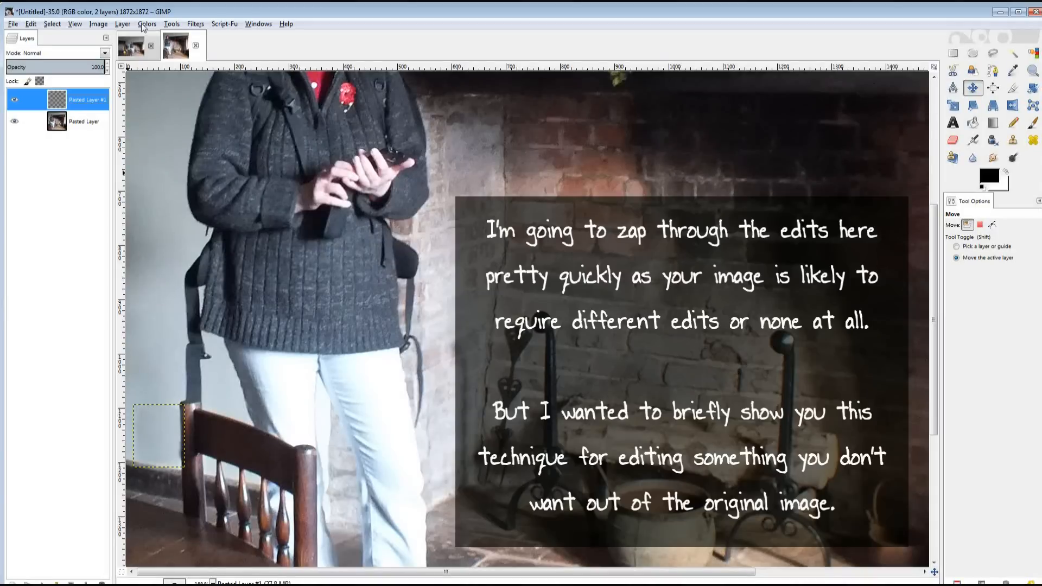
Brighten the patch layer with Brightness 24 and Contrast 13.
click(146, 24)
click(171, 77)
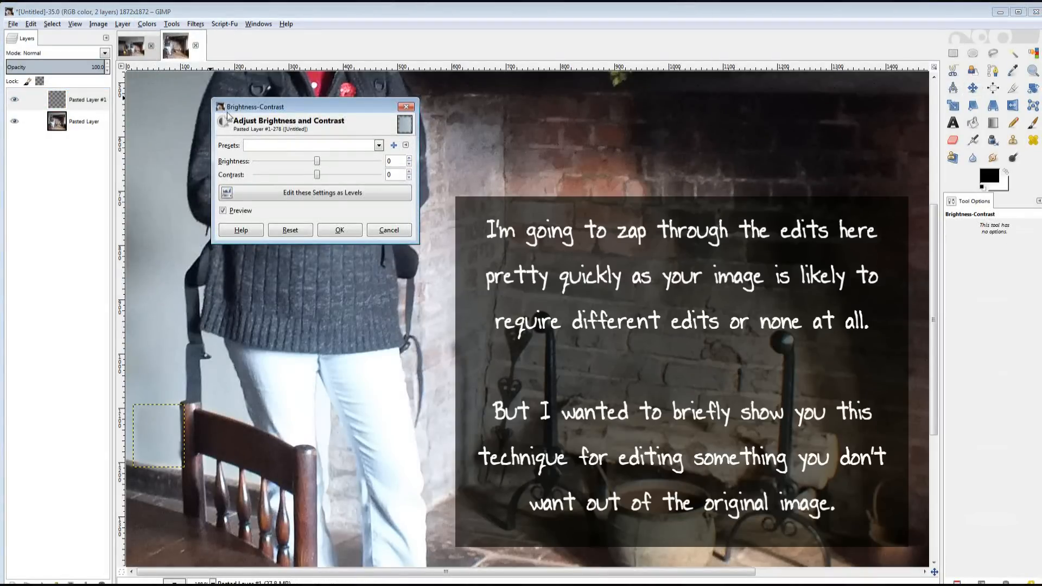
mouse_move(318, 162)
mouse_down()
mouse_move(327, 175)
mouse_move(331, 165)
mouse_up()
click(339, 230)
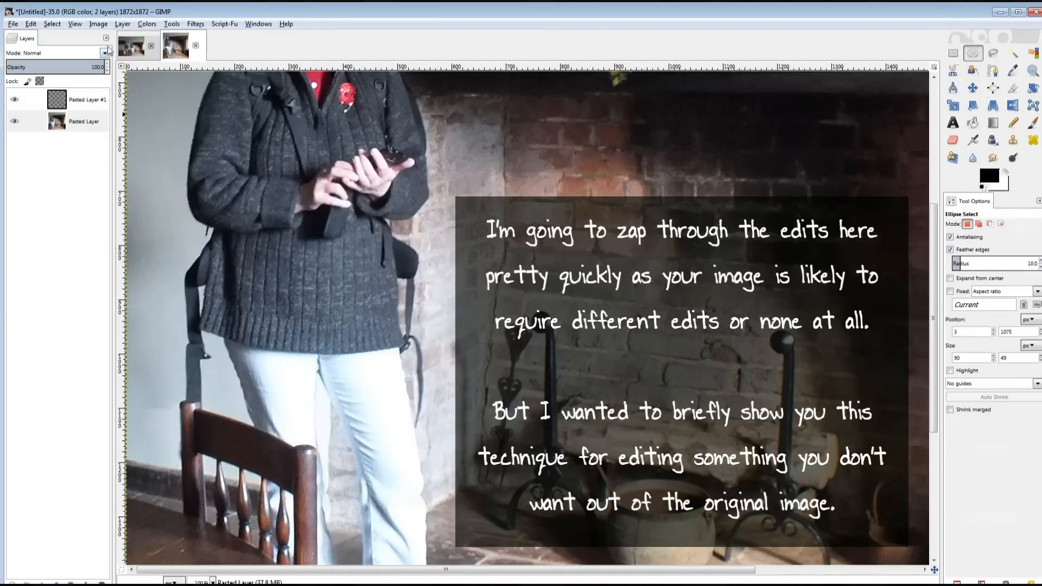
Merge the visible layers into one, then select an oval around the patched spot.
click(106, 38)
mouse_move(89, 46)
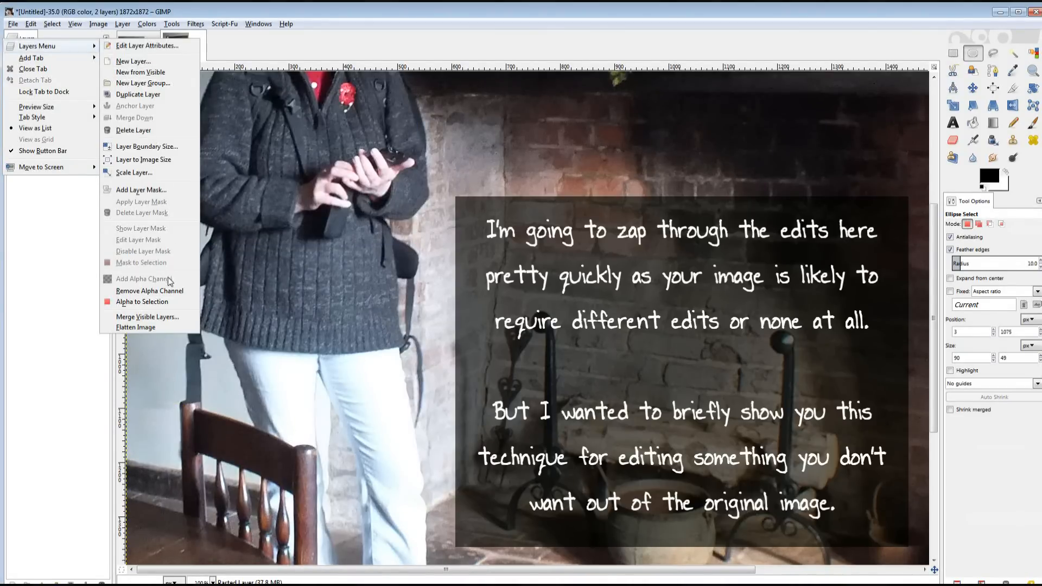
click(162, 317)
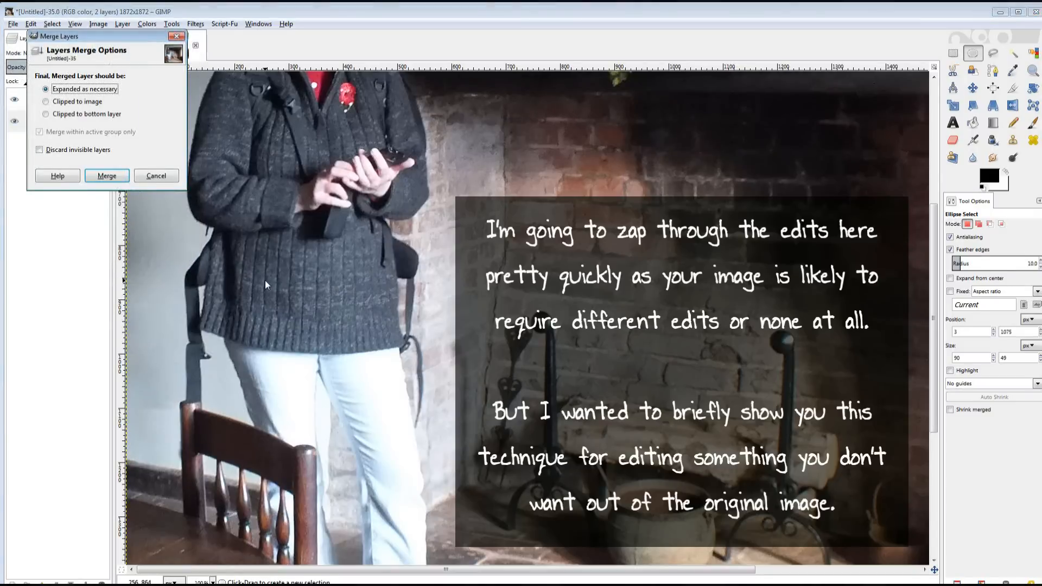
click(107, 175)
drag(134, 395, 176, 424)
Apply a Gaussian Blur to the oval patch area and clear the selection.
click(195, 24)
mouse_move(206, 87)
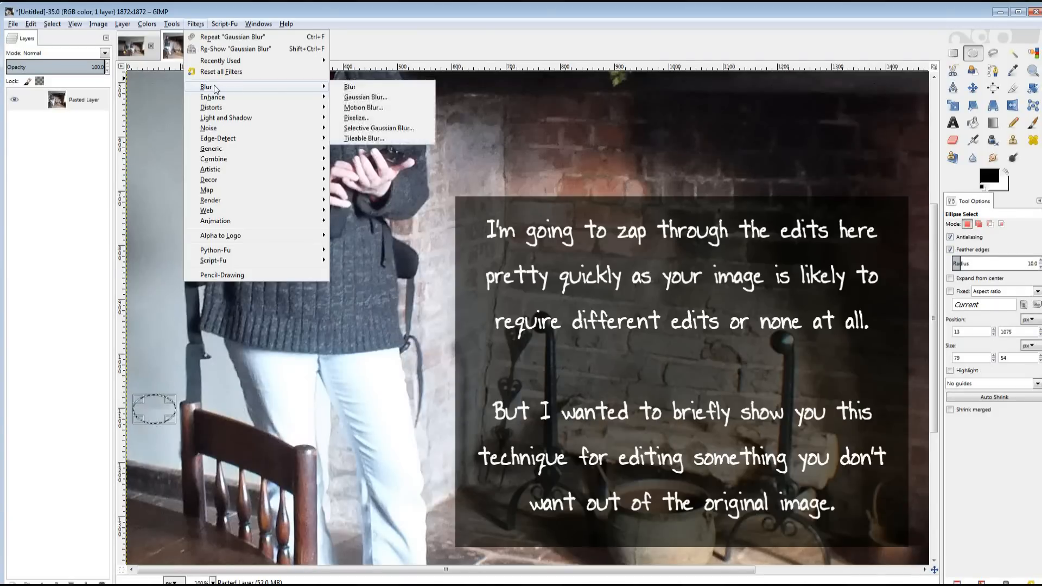
click(371, 98)
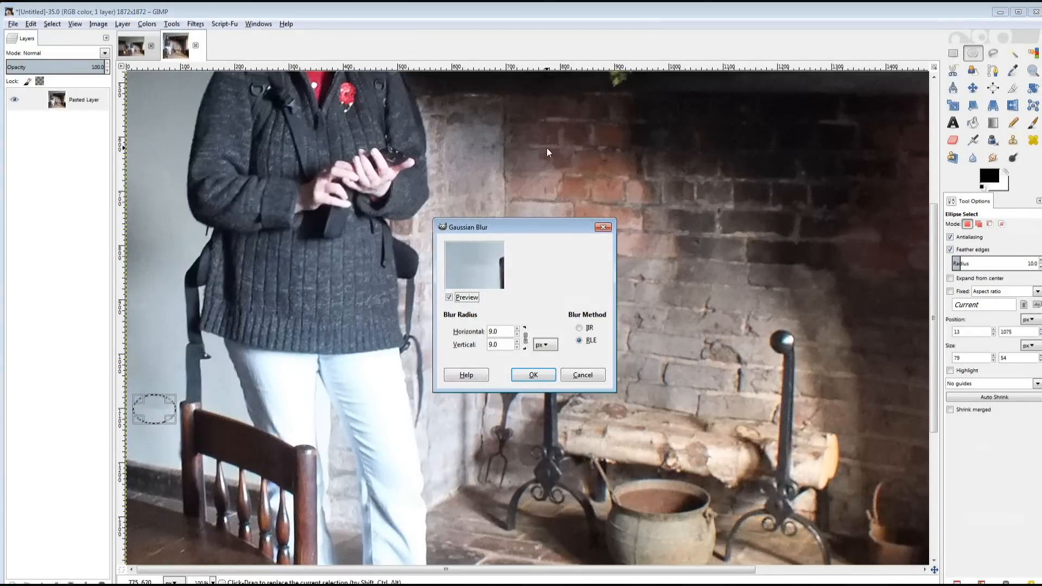
click(533, 376)
click(52, 24)
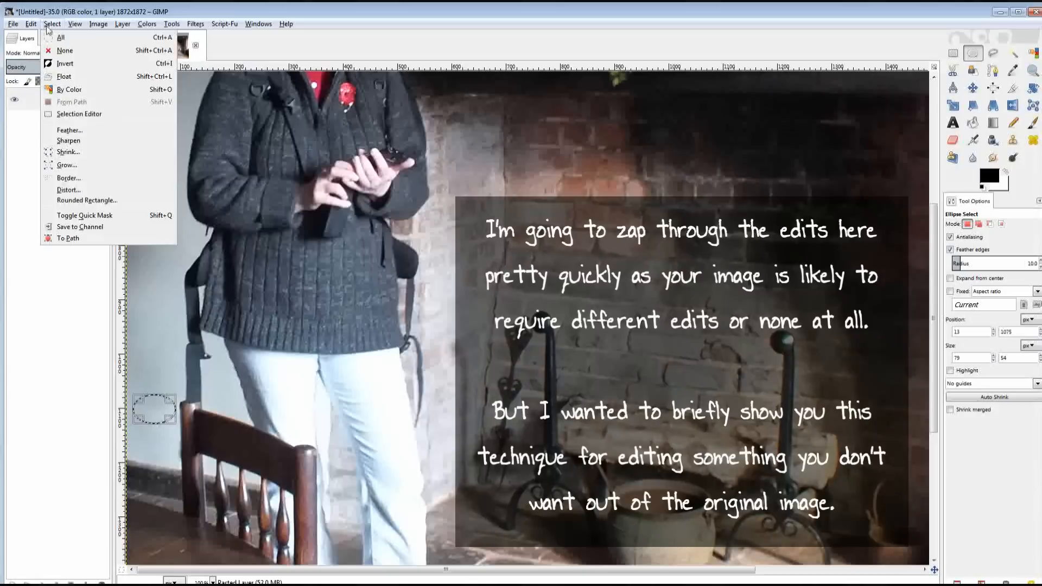
click(60, 50)
Smudge the wall beside the chair to blend it, then zoom out to 33.3%.
key(s)
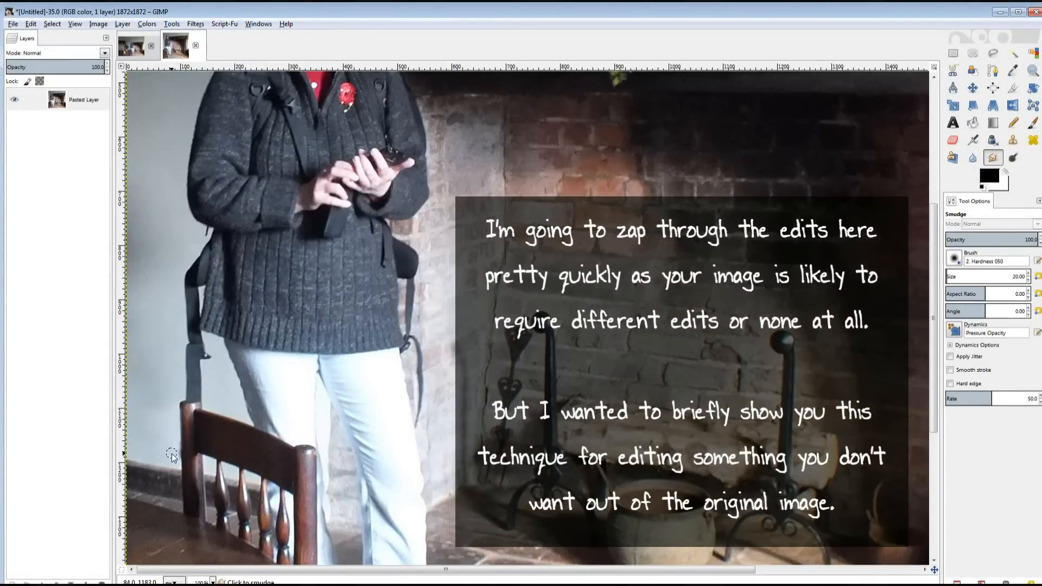
drag(179, 454, 164, 455)
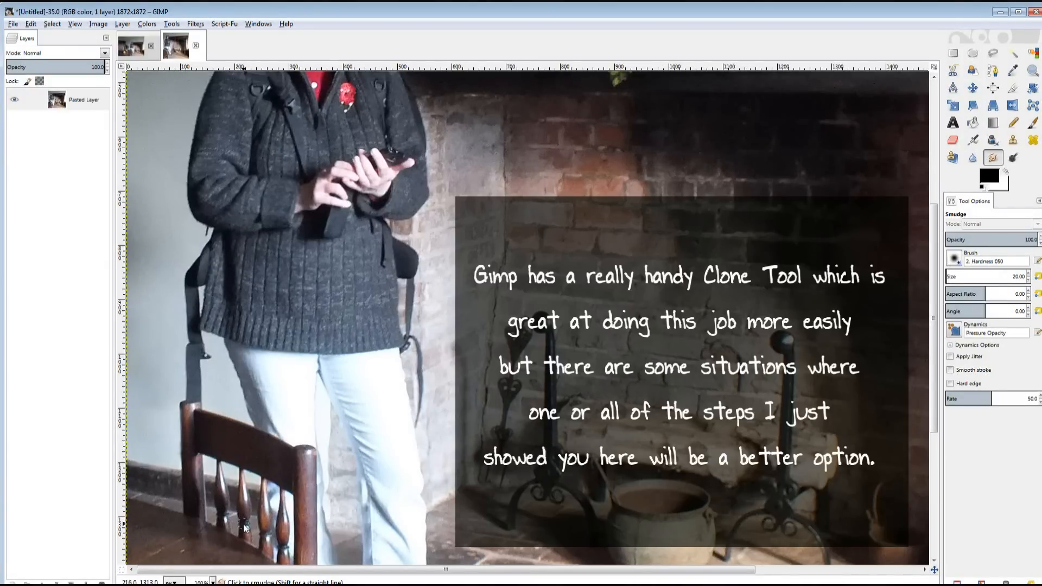
click(214, 580)
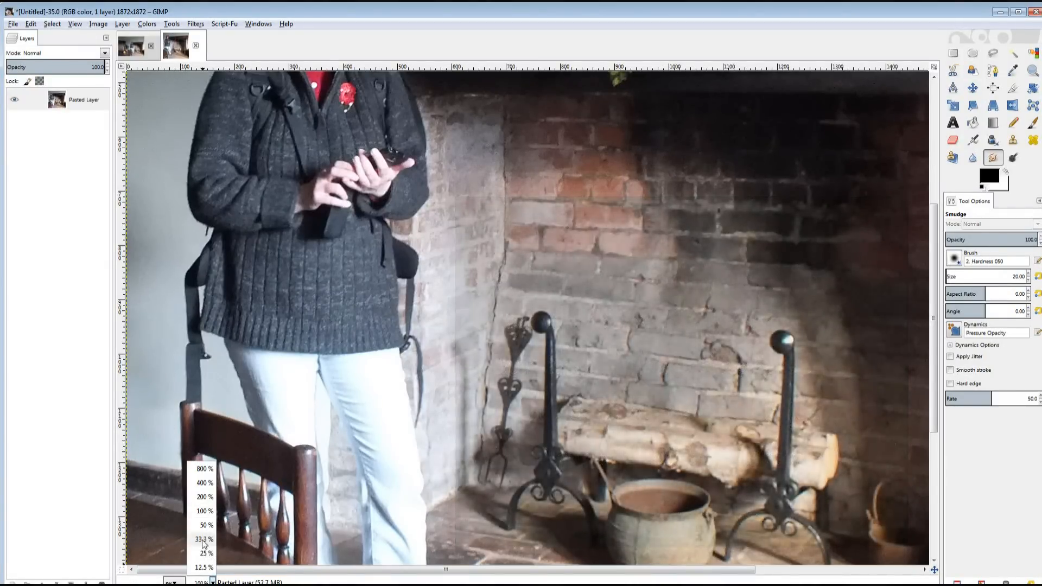
click(203, 541)
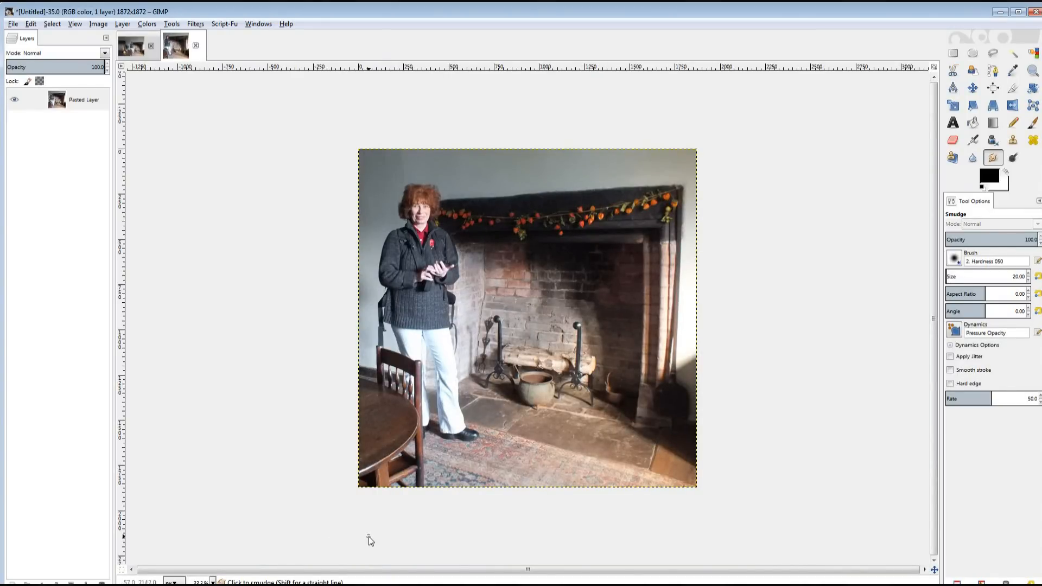
At 100% zoom, copy a small oval near the hands and paste it as a new layer.
click(213, 581)
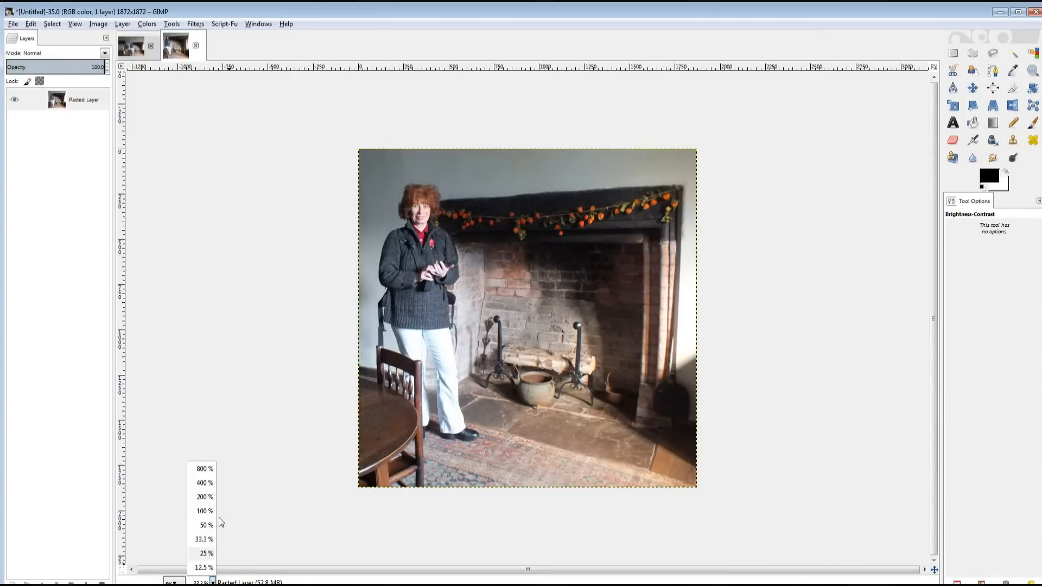
click(201, 510)
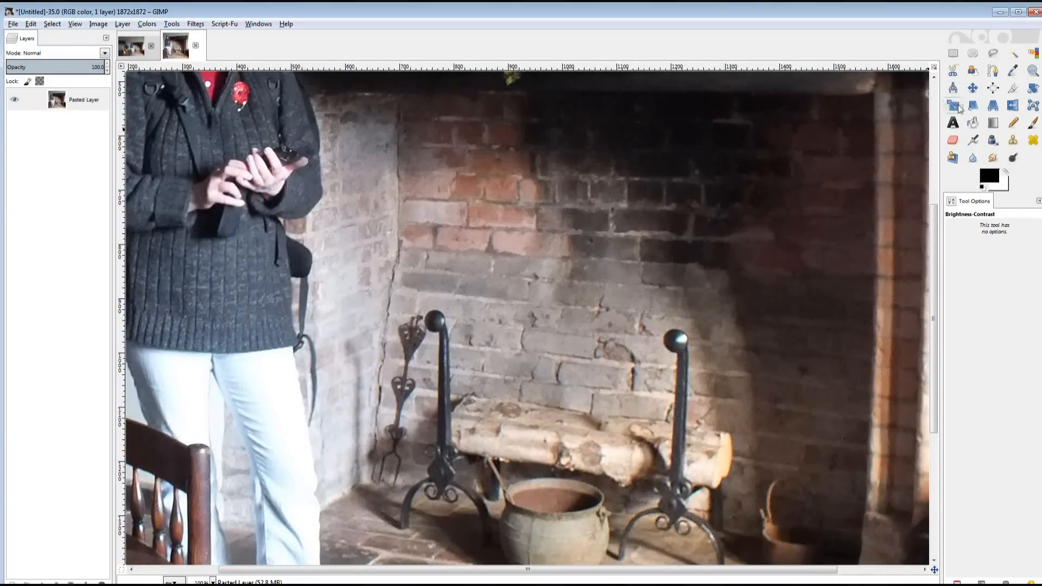
key(e)
mouse_move(298, 174)
mouse_down()
mouse_move(315, 189)
mouse_move(304, 169)
mouse_up()
key(ctrl+c)
key(ctrl+v)
key(shift+ctrl+n)
key(m)
Duplicate the pasted patch layer and nudge Pasted Layer #1 into place.
right_click(99, 101)
click(144, 160)
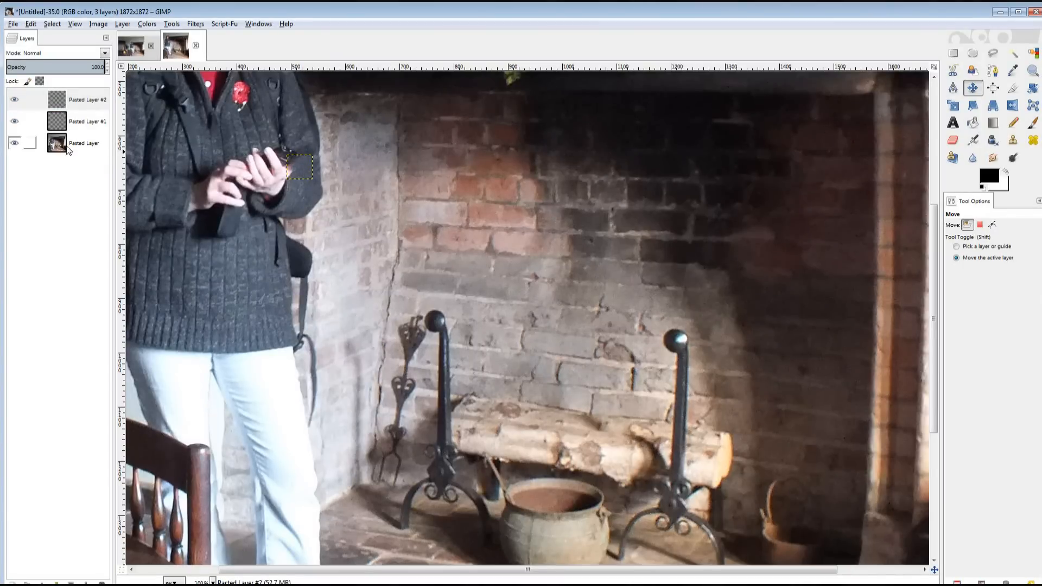
click(30, 143)
click(213, 582)
click(198, 539)
click(84, 121)
drag(545, 256, 454, 259)
Create another duplicate of Pasted Layer #1 over the patched area.
click(85, 143)
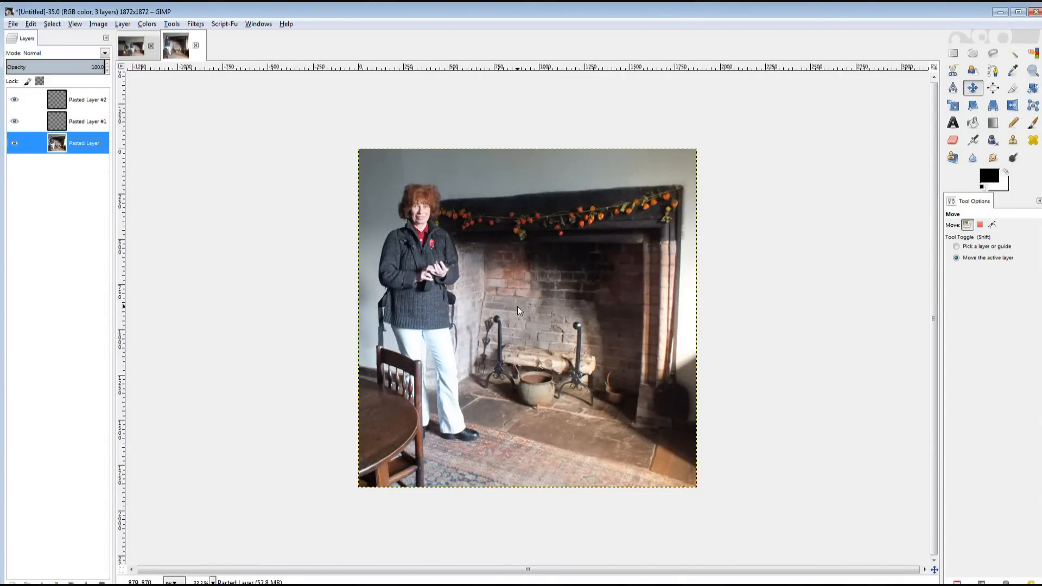
shift+click(451, 268)
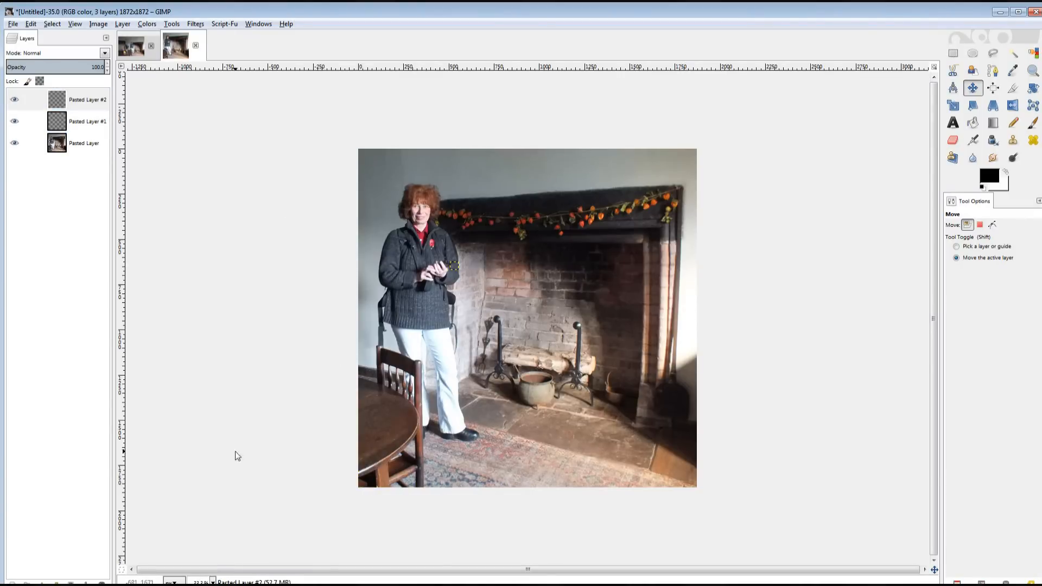
click(84, 145)
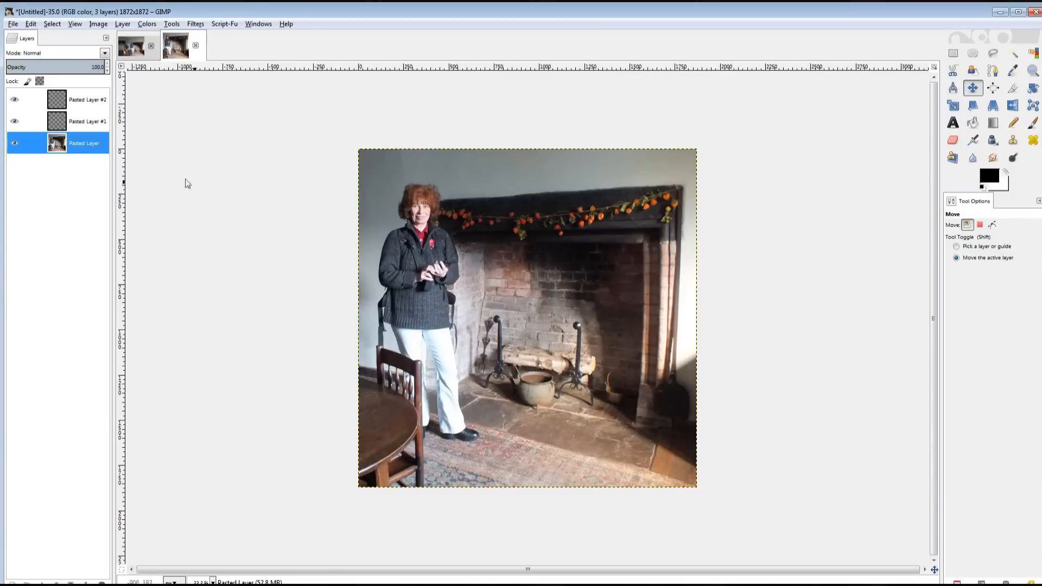
right_click(86, 119)
click(123, 176)
drag(451, 269, 449, 269)
click(84, 165)
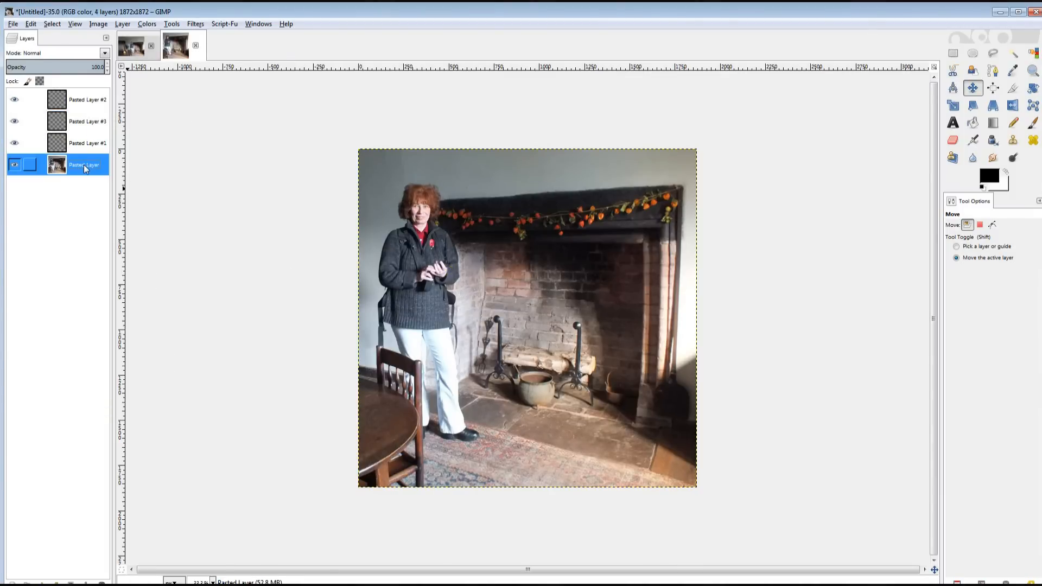
Merge all four visible layers into a single layer.
click(106, 38)
mouse_move(82, 47)
click(157, 315)
click(160, 230)
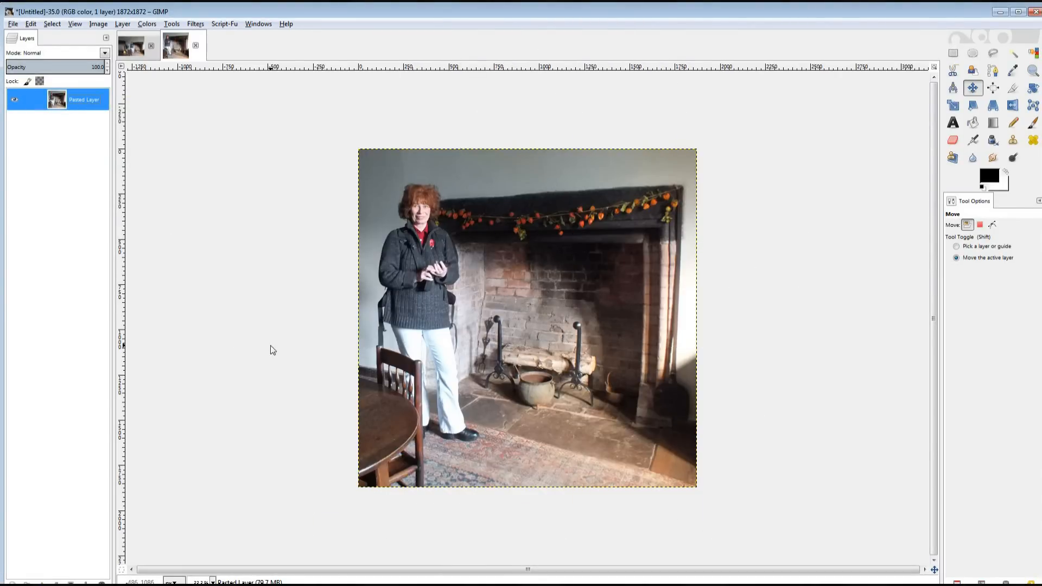
Close the original DSCF0022 photo, discarding its changes.
click(151, 46)
click(520, 361)
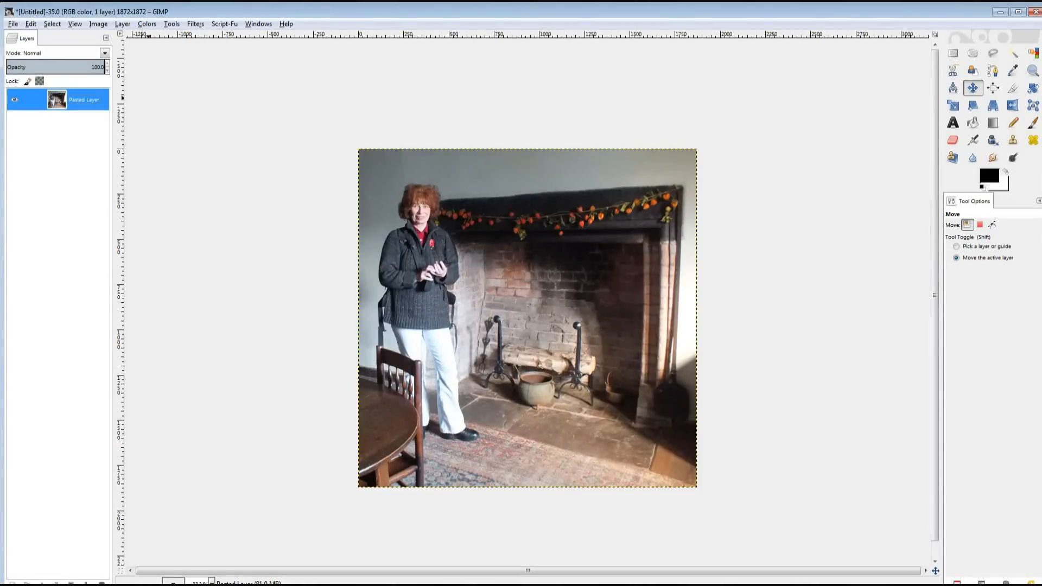
click(12, 24)
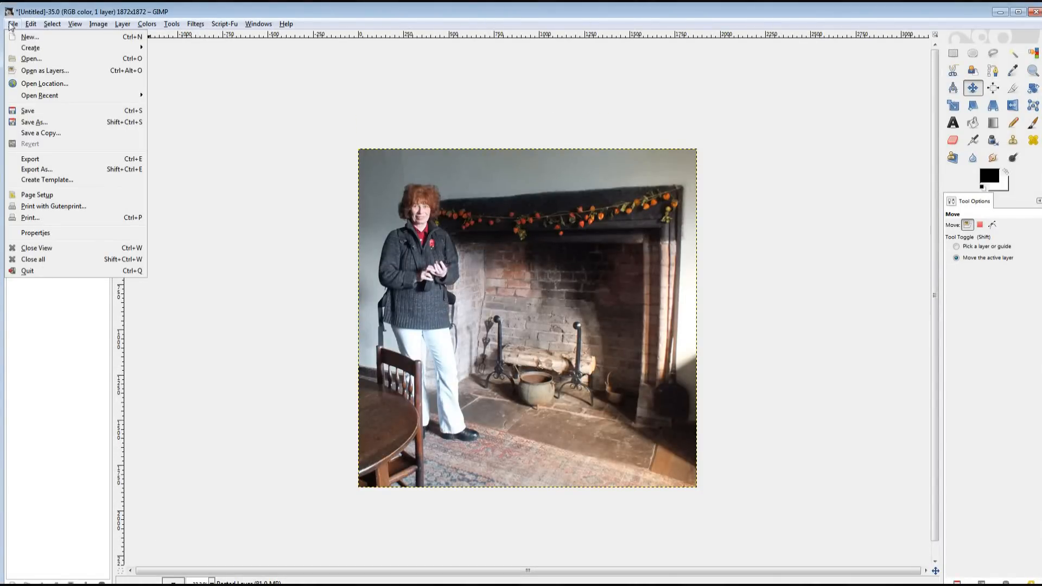
Save the image as profile1.xcf and view it at 100%.
click(38, 132)
click(541, 436)
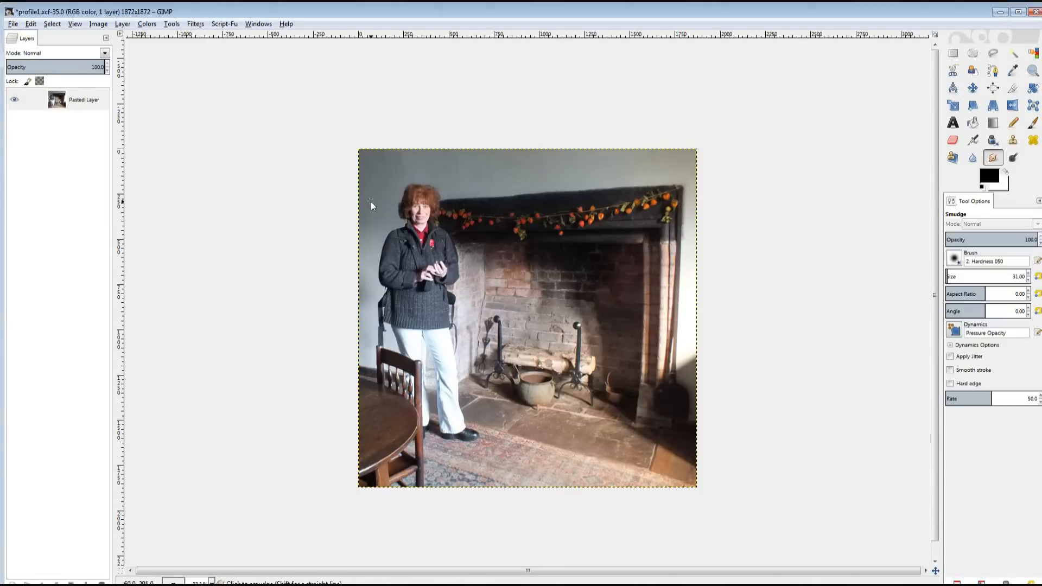
click(211, 583)
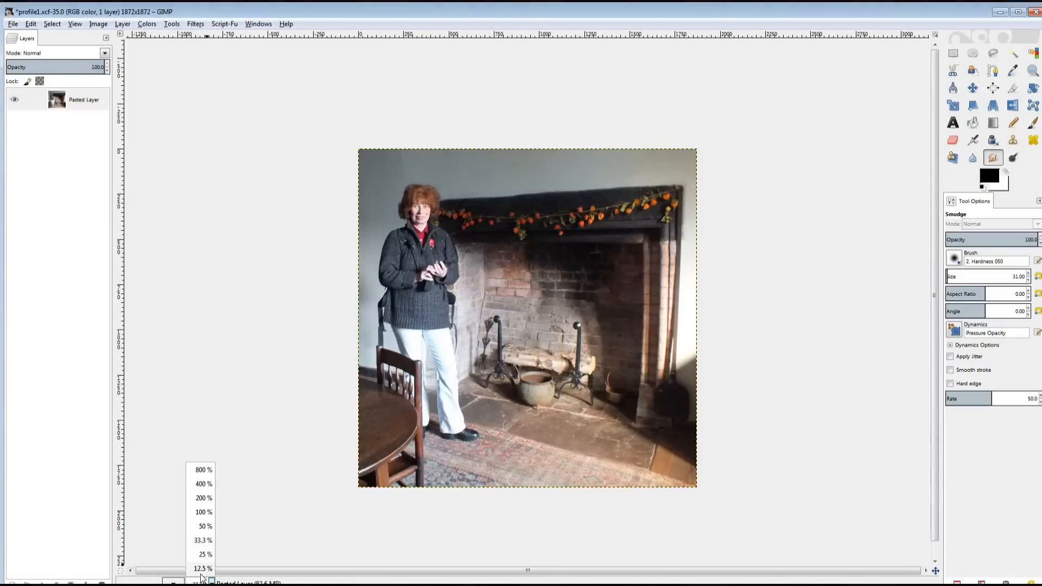
click(202, 521)
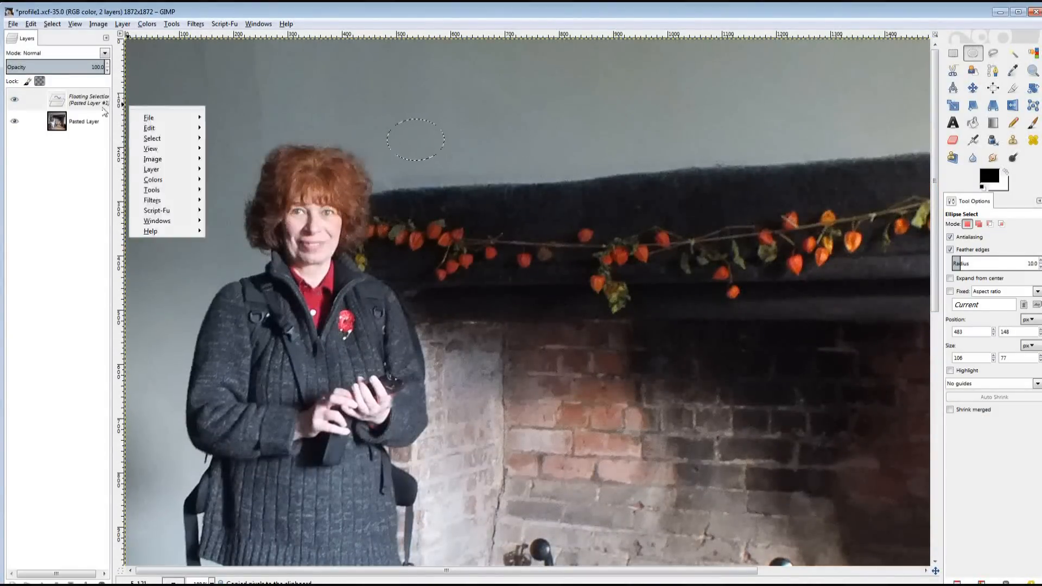
Paste a wall patch above the woman's head, move it up-left and duplicate it twice.
click(966, 258)
drag(444, 107, 275, 100)
right_click(99, 98)
click(131, 156)
right_click(99, 99)
click(130, 156)
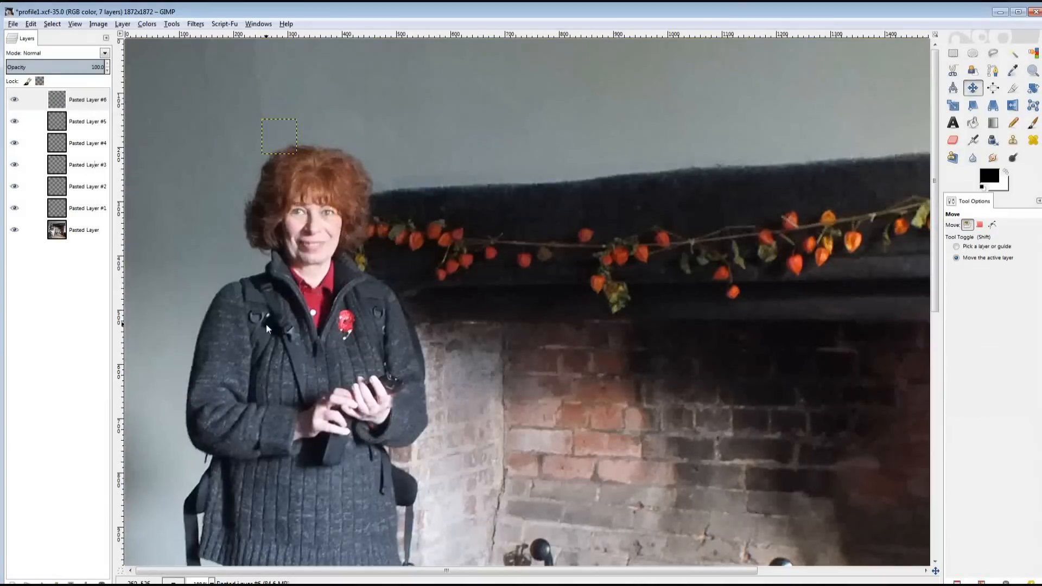
Flatten all seven layers into one, pick the Smudge tool and save.
click(106, 38)
mouse_move(65, 46)
click(147, 327)
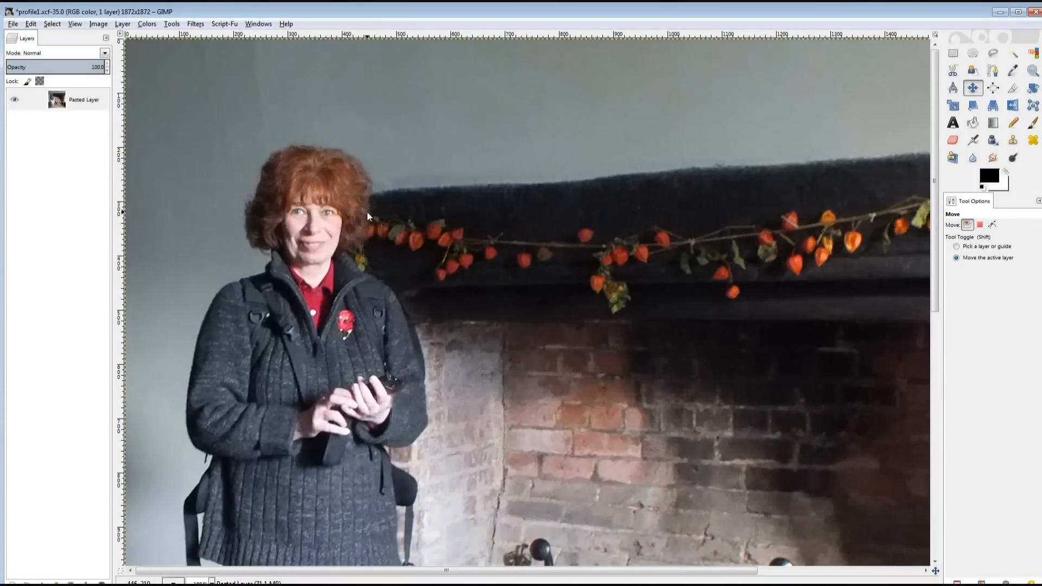
key(s)
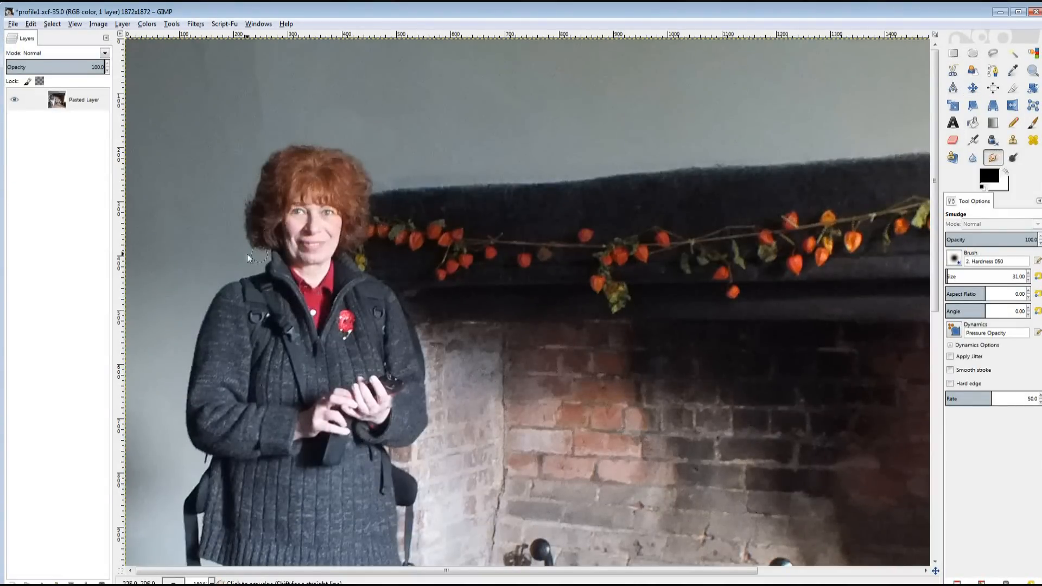
key(alt+f)
key(s)
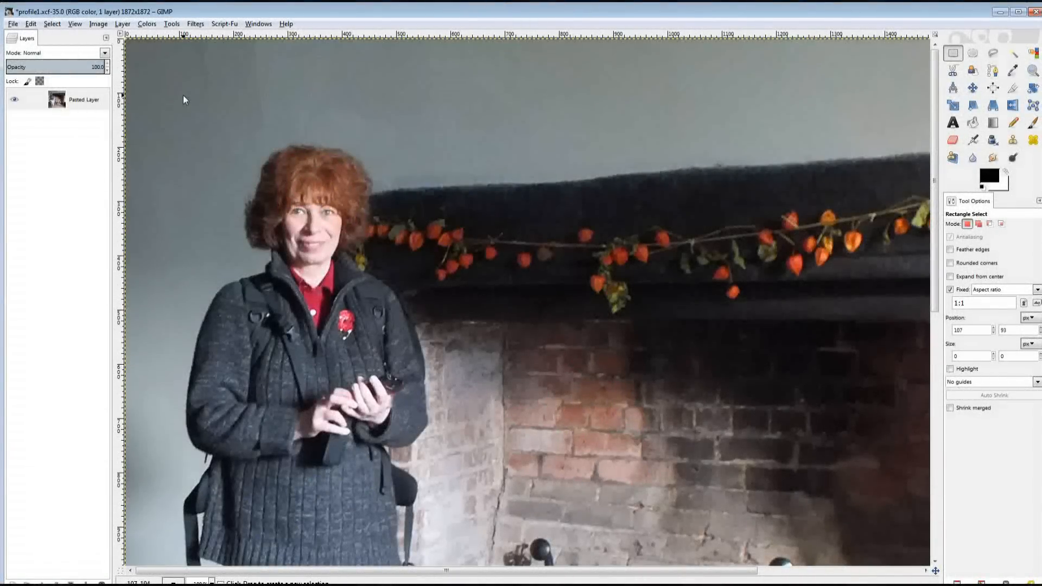
Copy a square around the woman's head and shoulders into a new image.
drag(188, 125, 419, 360)
click(31, 24)
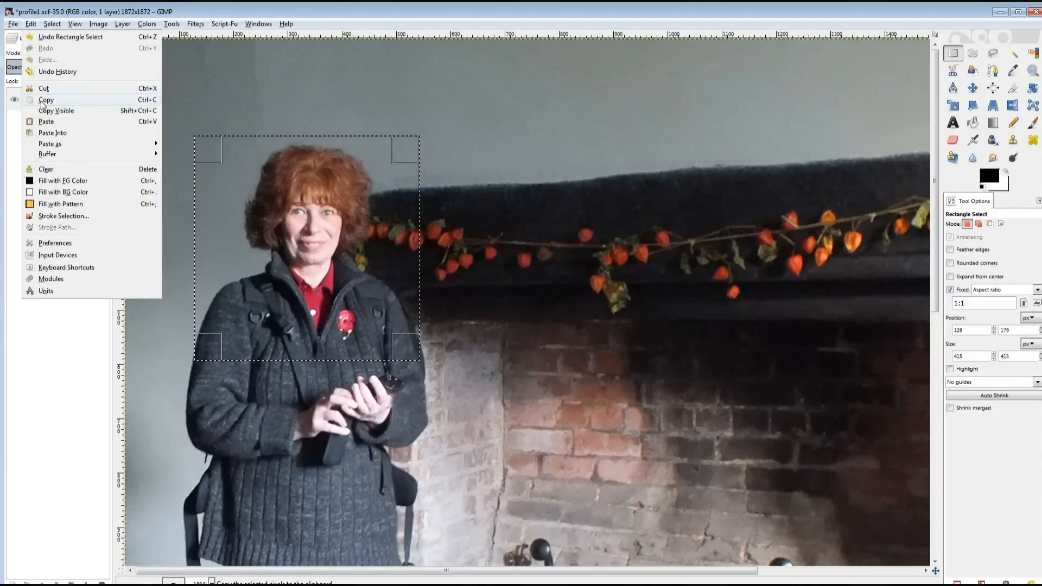
click(38, 102)
click(13, 23)
mouse_move(27, 49)
click(175, 49)
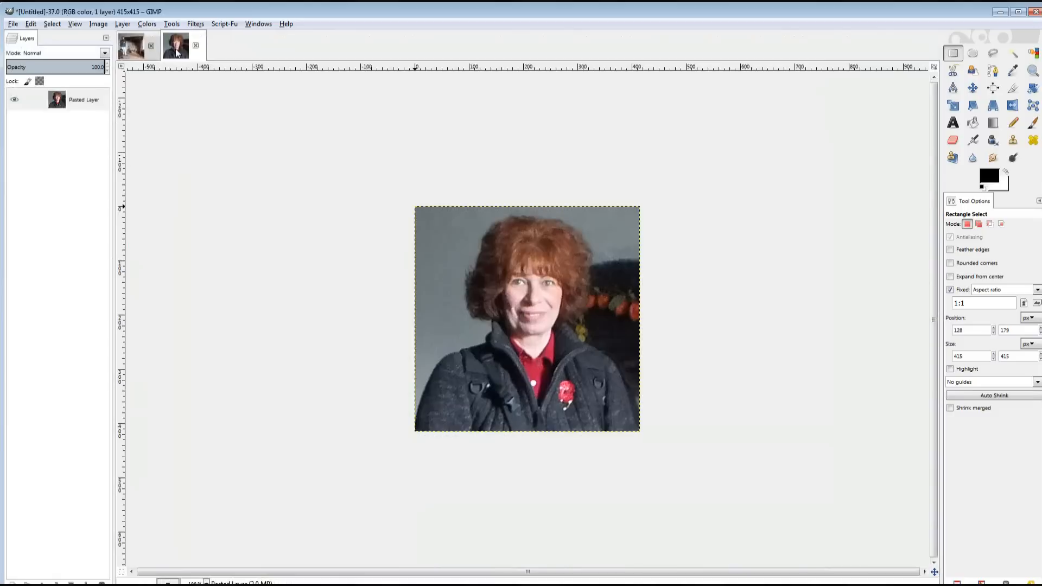
Scale the close-up image to 200×200 pixels.
key(e)
click(99, 24)
click(133, 122)
text(200)
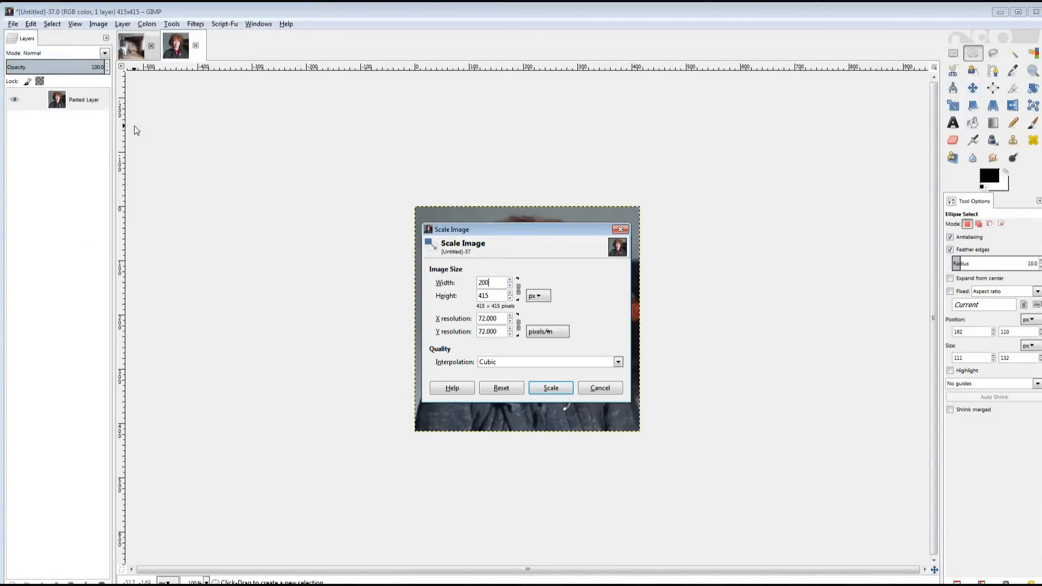
click(552, 386)
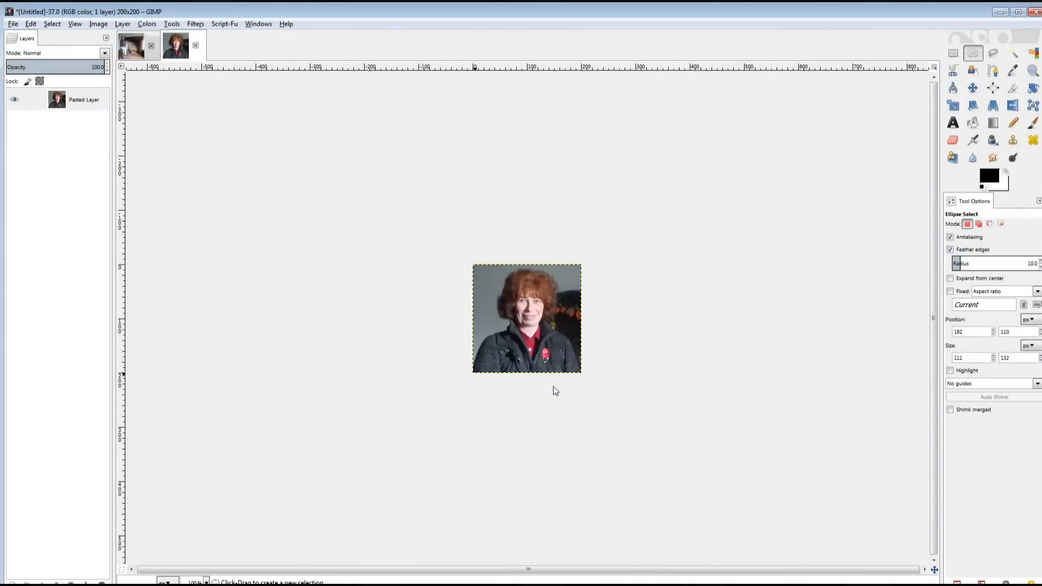
Export the close-up as Profile-close-up.png with default options, then return to profile1.xcf.
click(13, 24)
click(27, 159)
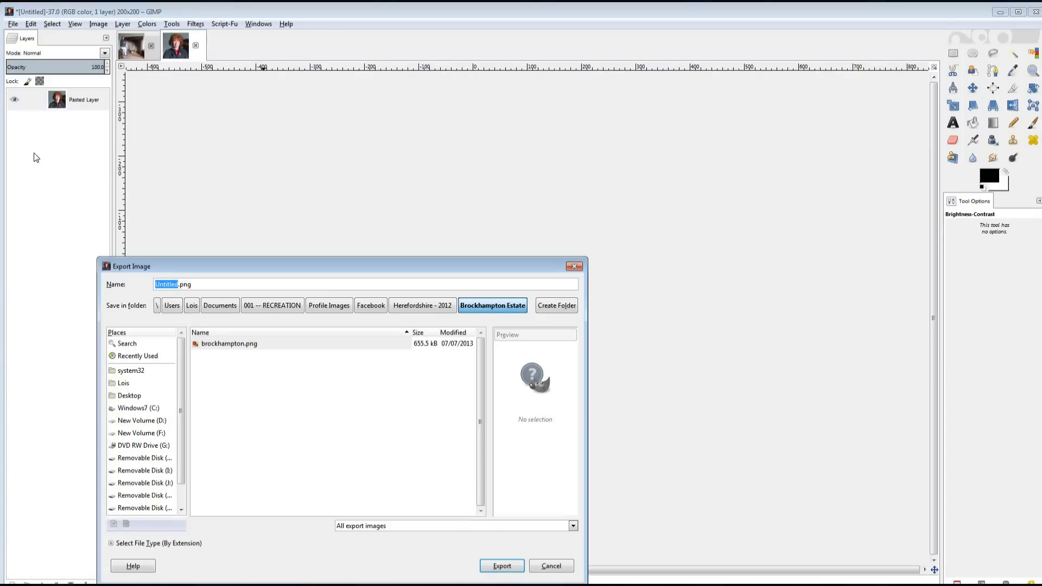
text(Profile-close-up)
key(Return)
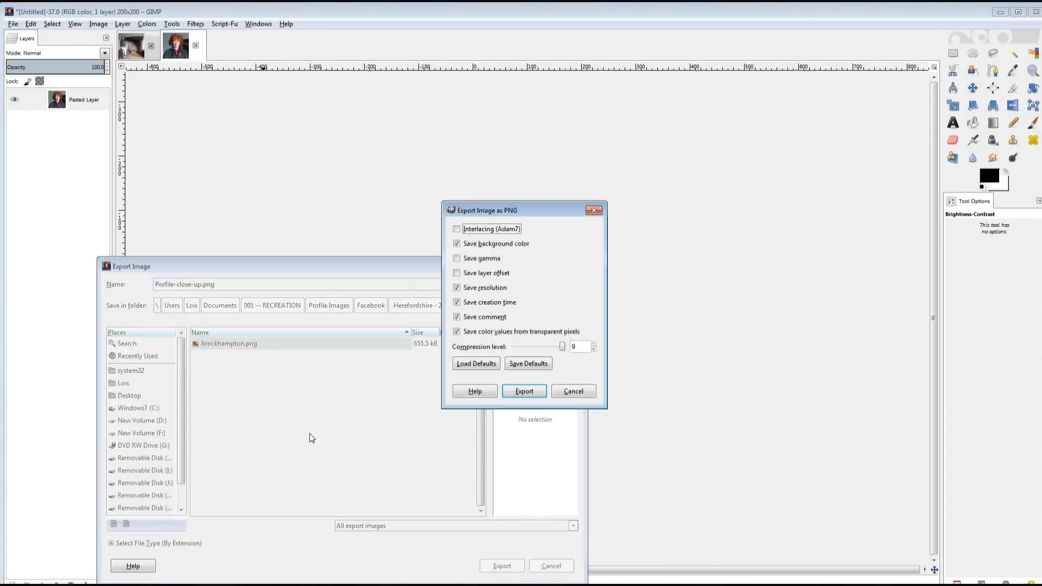
click(522, 387)
click(128, 54)
click(98, 24)
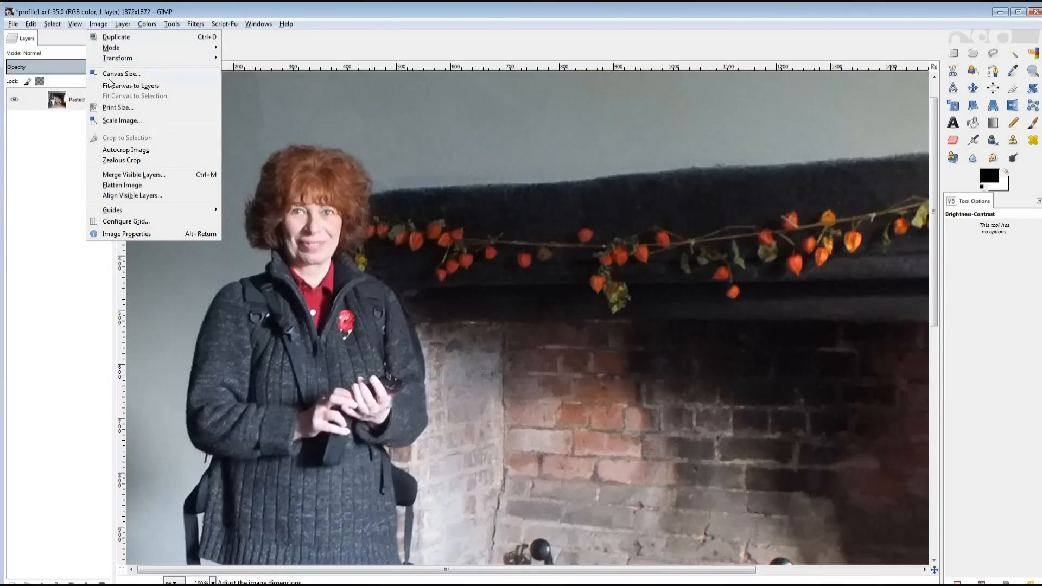
Scale the full profile1.xcf image to 200×200 pixels.
click(134, 121)
text(200)
key(Tab)
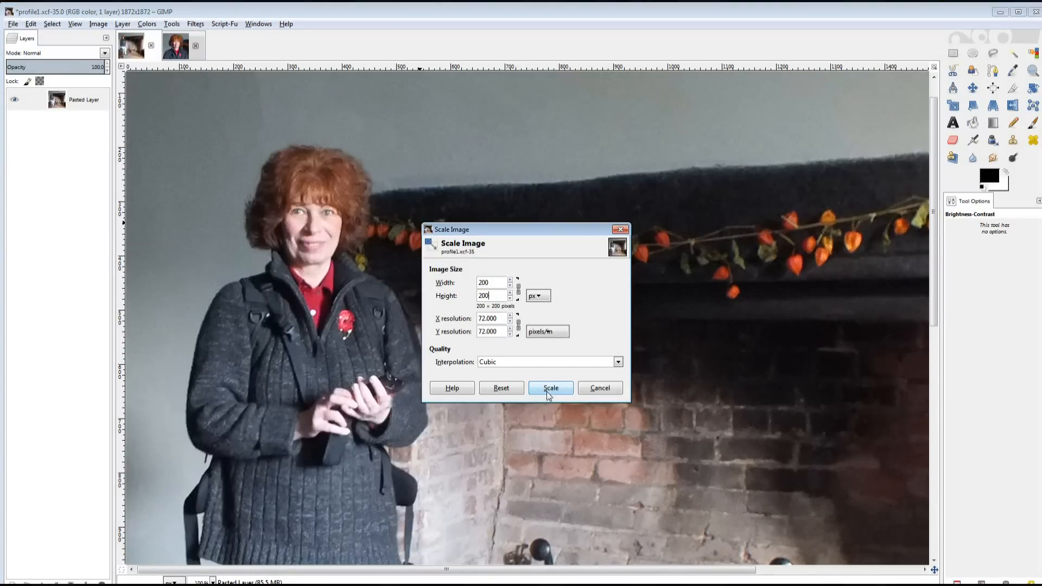
click(546, 391)
Export the scaled image as Profile 2.png with default options.
click(13, 24)
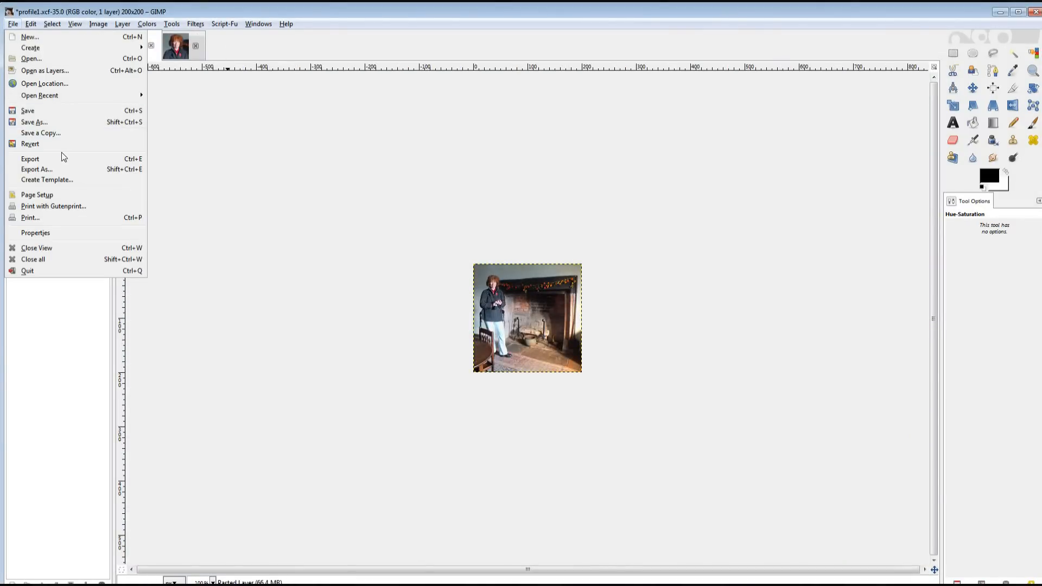
click(42, 159)
text(Profile)
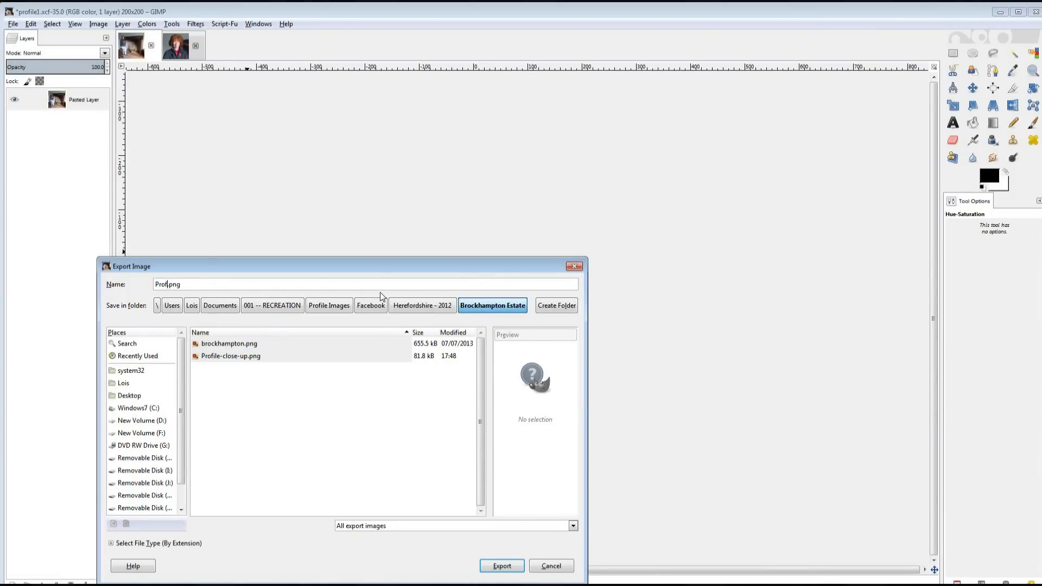
text( 2)
key(Return)
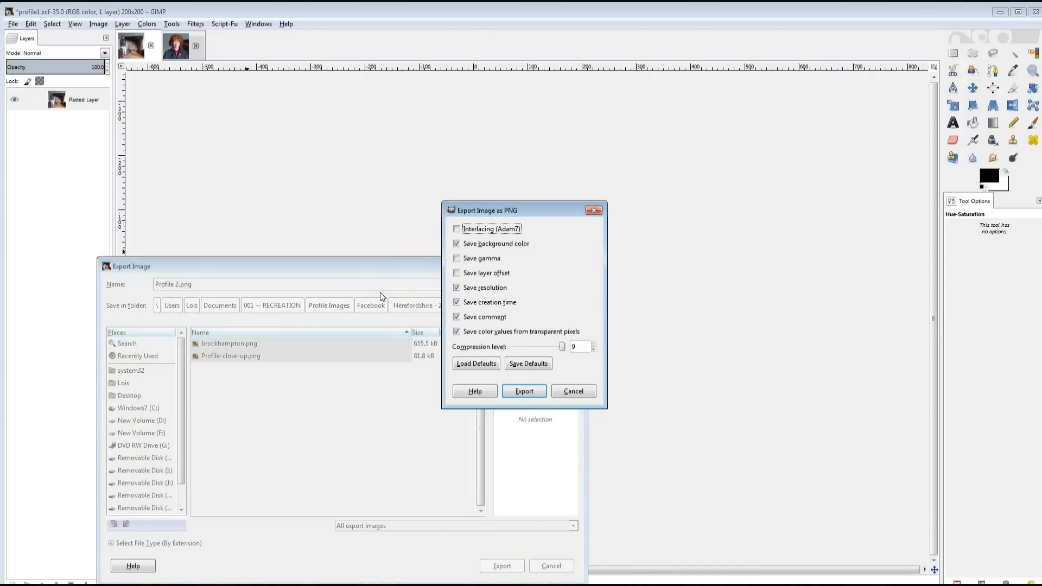
click(519, 392)
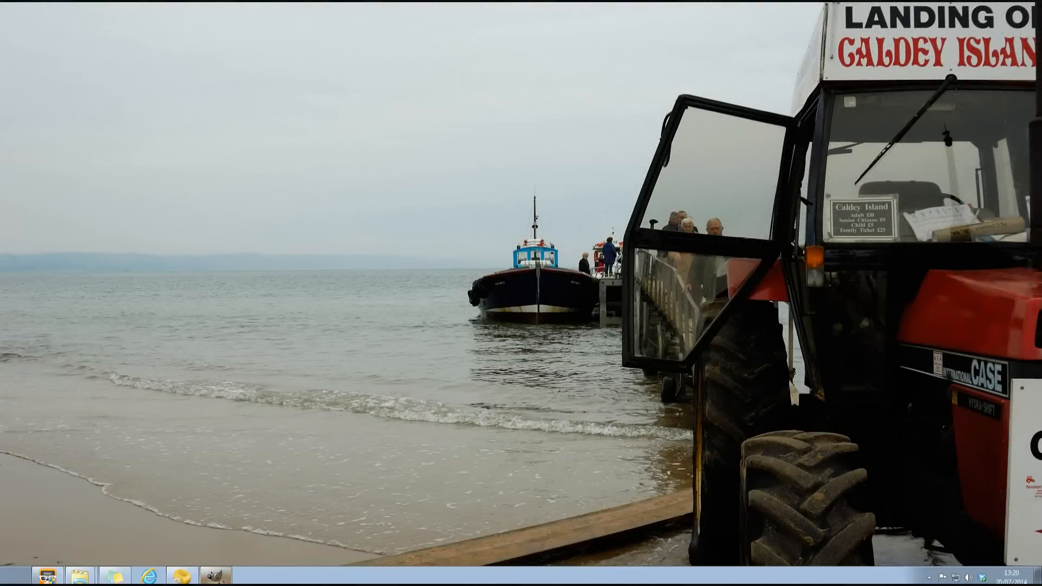
Bring the GIMP window back to the front from the Windows taskbar.
click(216, 576)
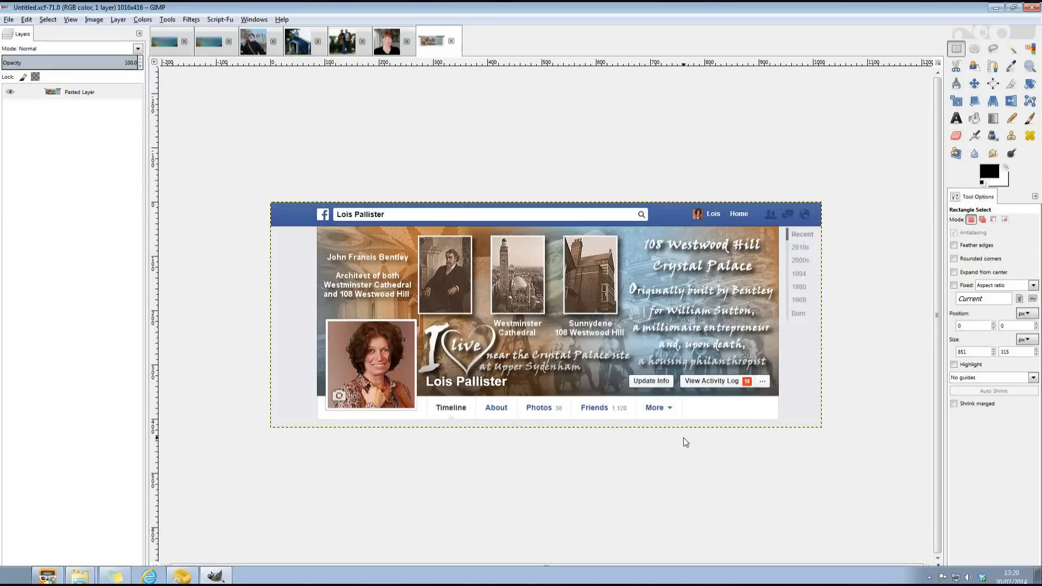
Sample cover, button, text and portrait colours, ending with header blue and light grey background.
click(1012, 65)
click(535, 332)
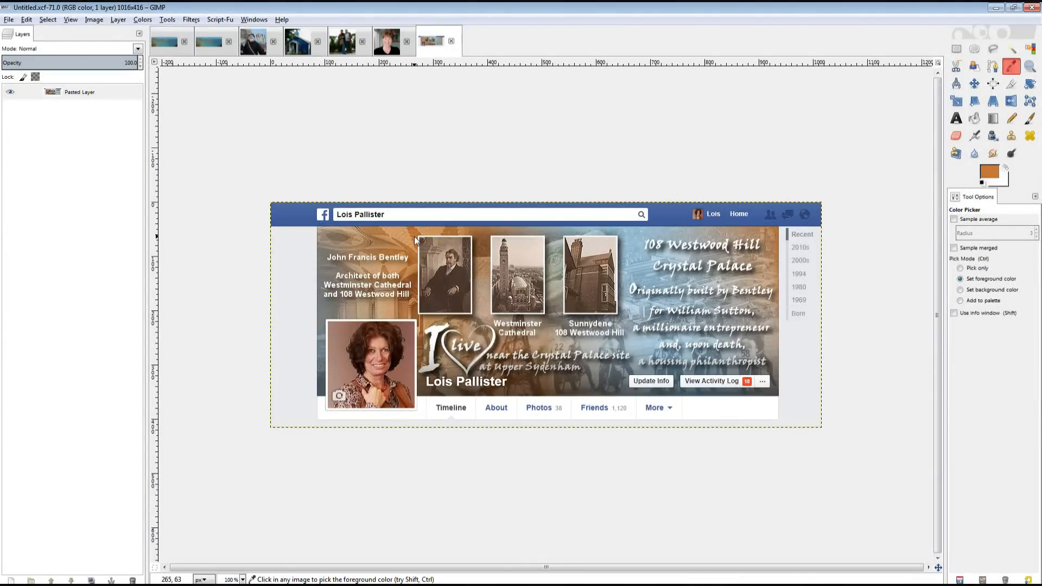
click(623, 381)
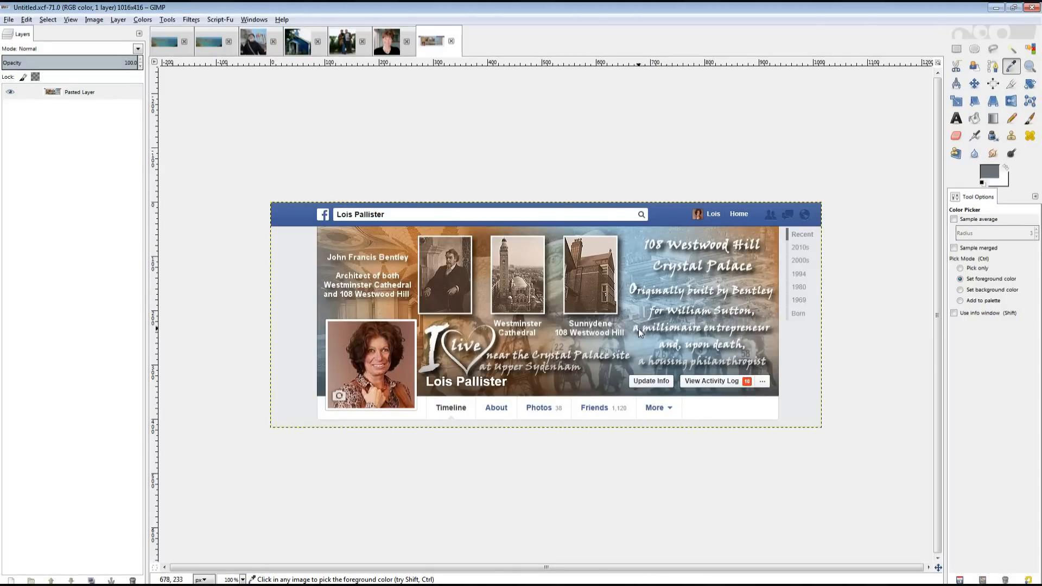
click(638, 329)
click(399, 390)
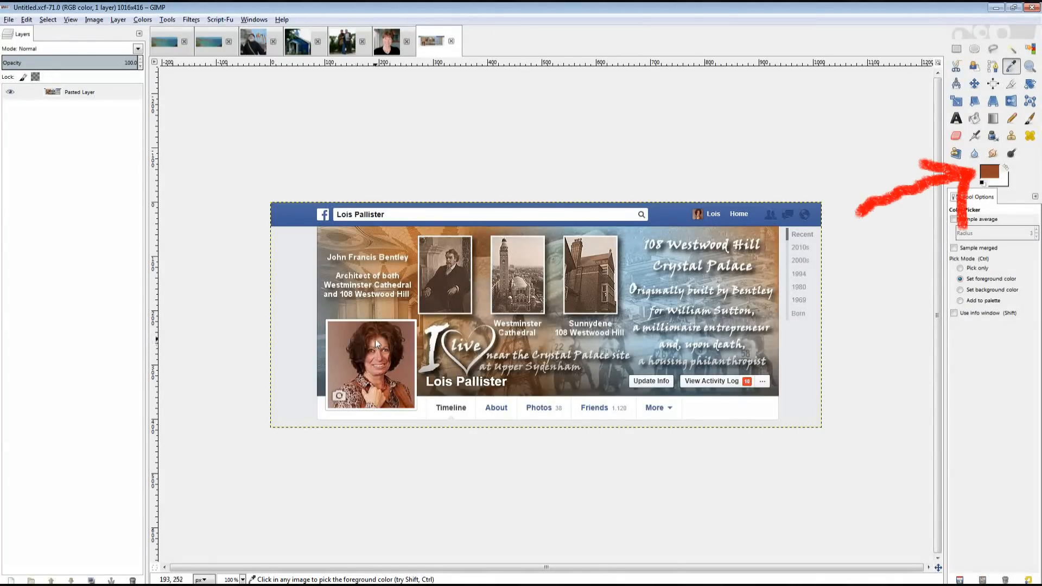
click(295, 214)
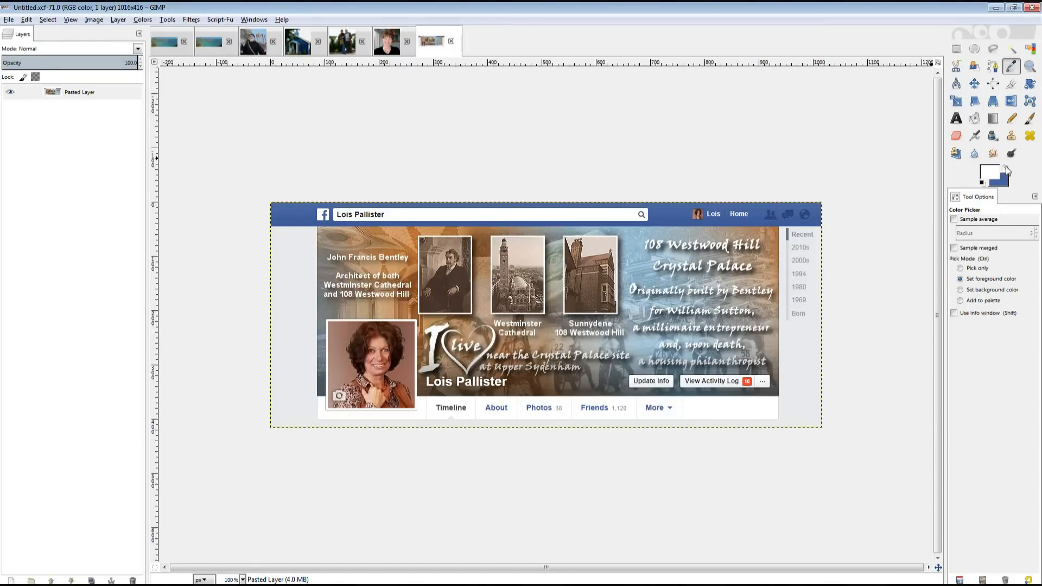
click(298, 256)
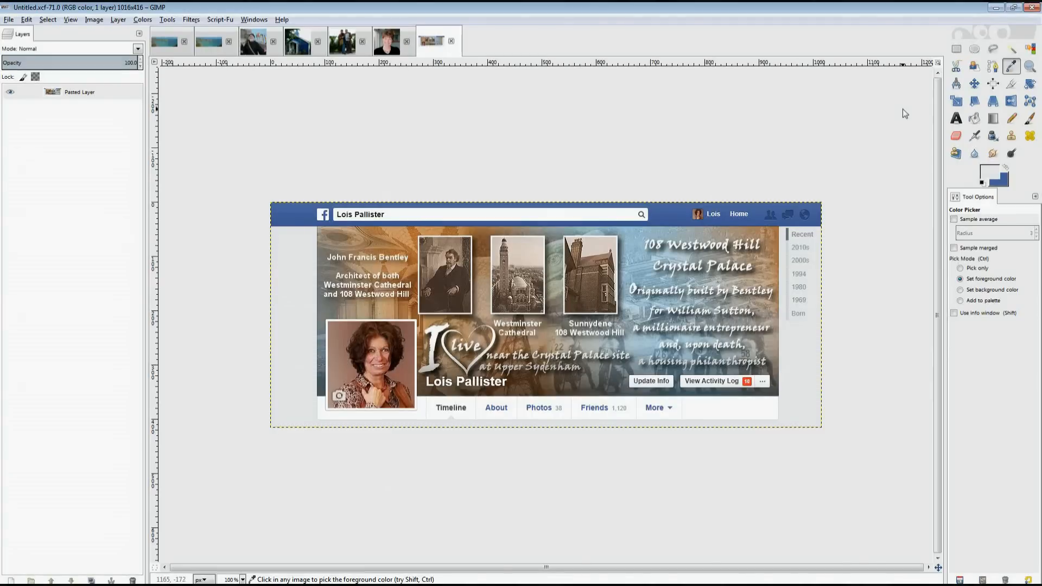
click(1012, 49)
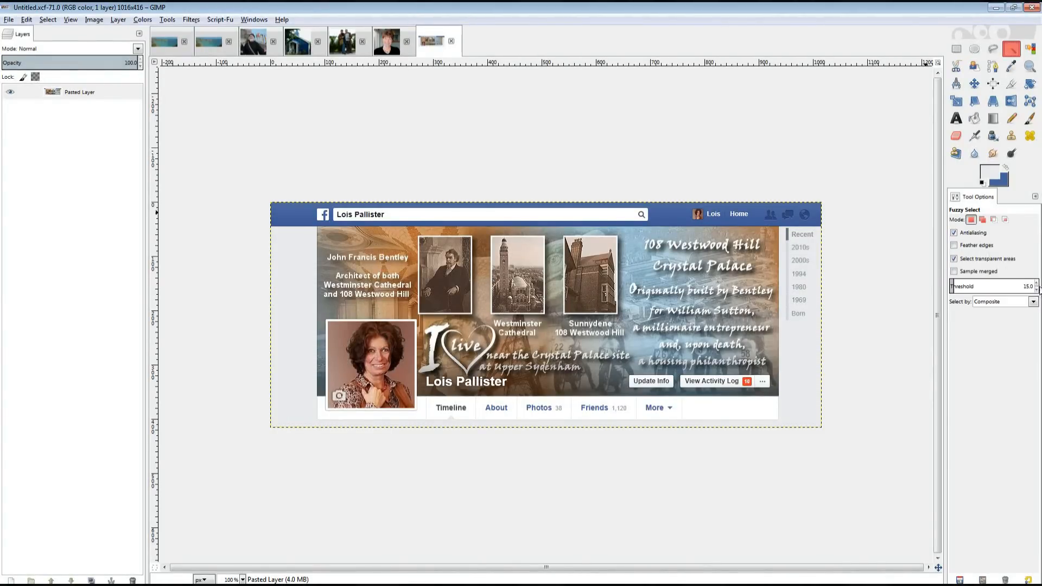
Lower the Fuzzy Select threshold to 8 and select the portrait photo's frame.
click(1037, 289)
click(1037, 290)
click(1036, 290)
click(1037, 290)
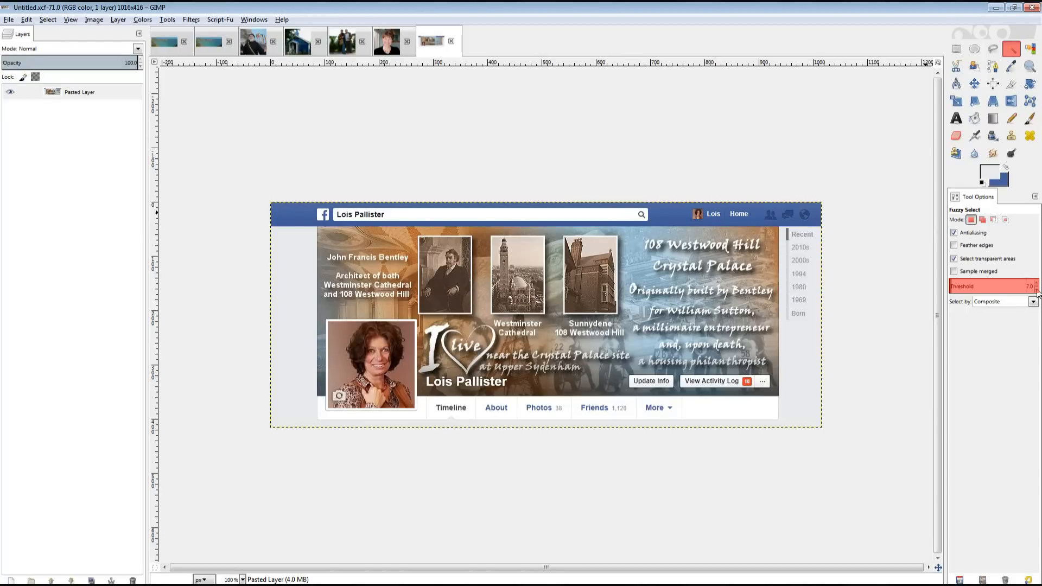
click(417, 353)
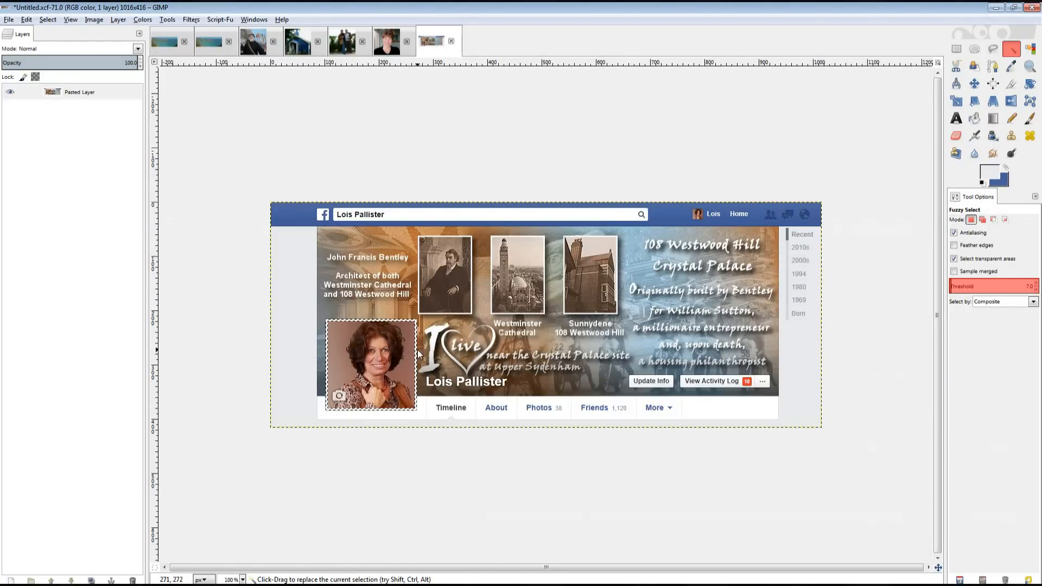
Zoom the canvas to 400%, then 800%, centred on the portrait.
click(243, 580)
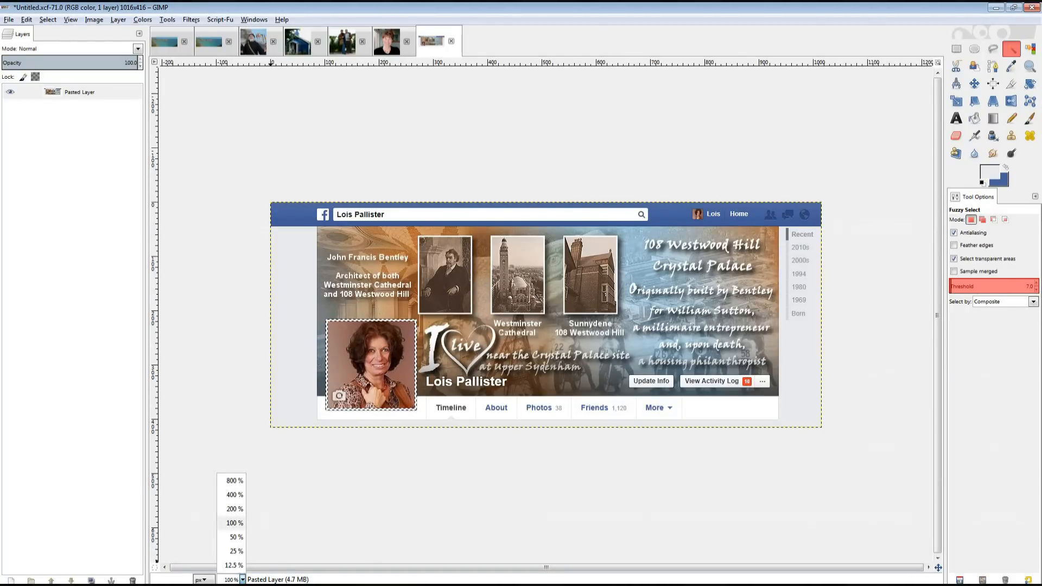
click(234, 495)
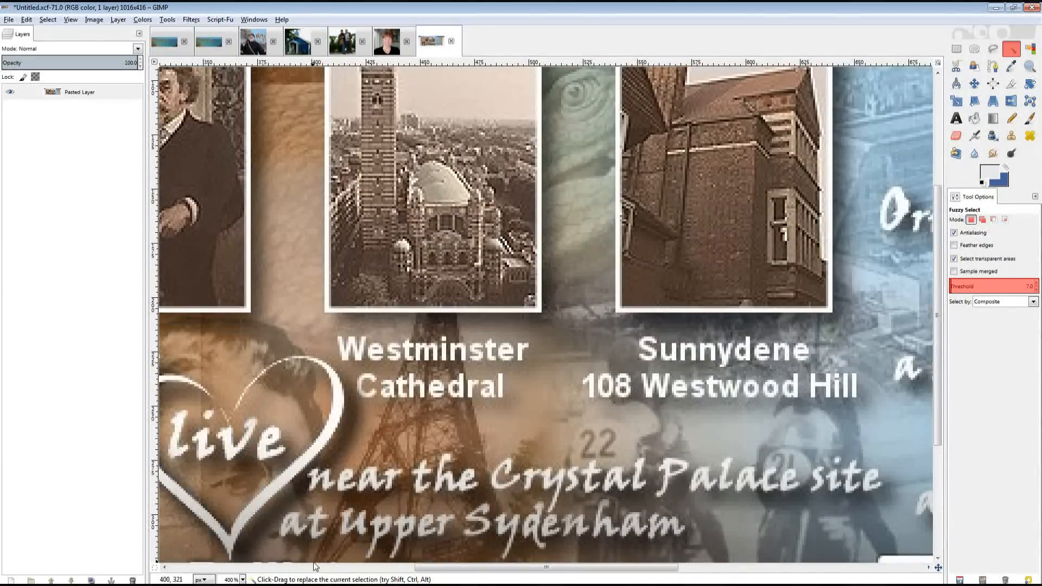
scroll(307, 565, left, 5)
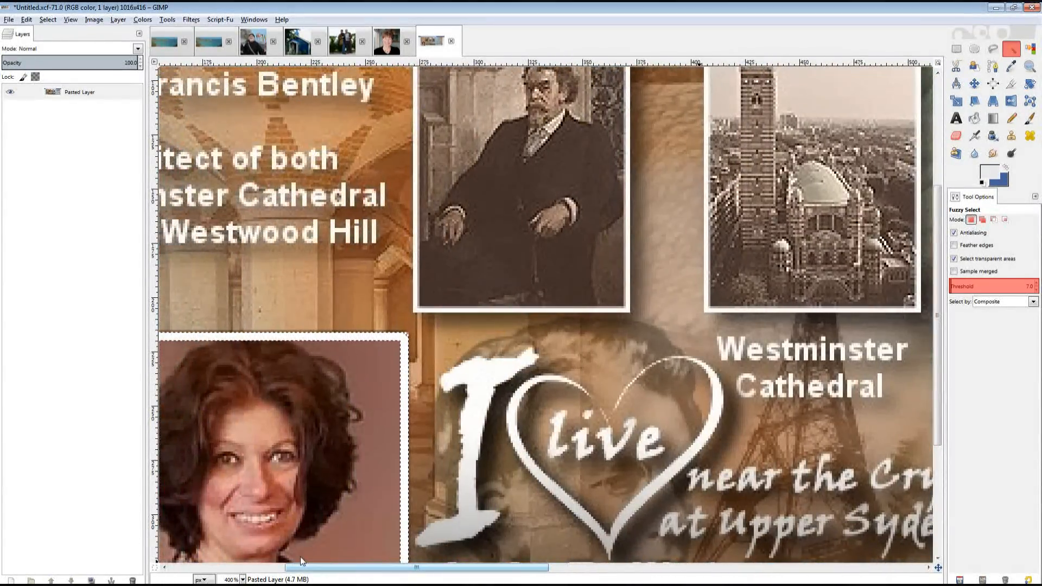
scroll(298, 556, left, 4)
click(242, 580)
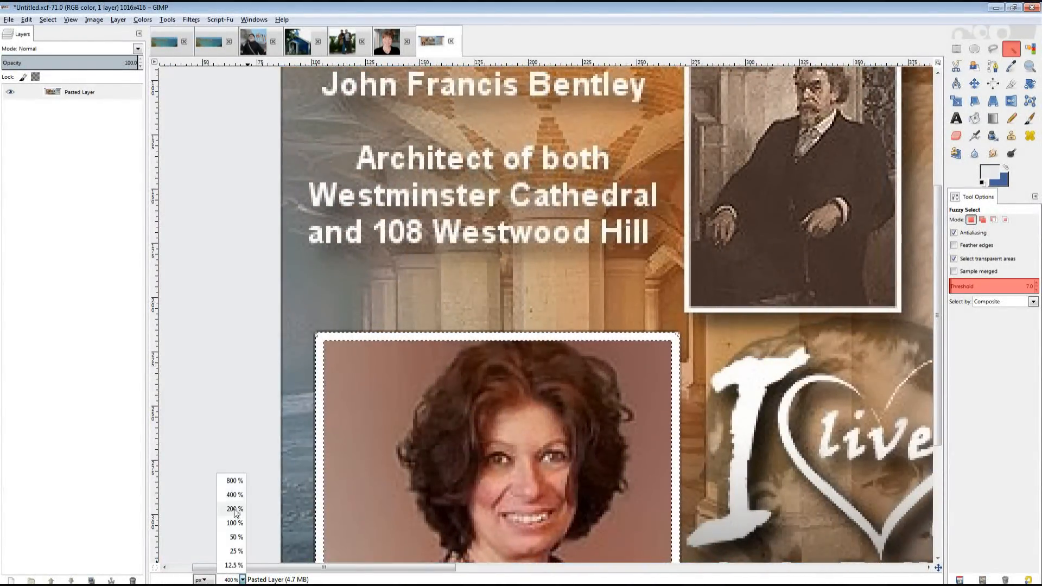
click(235, 481)
scroll(404, 575, right, 3)
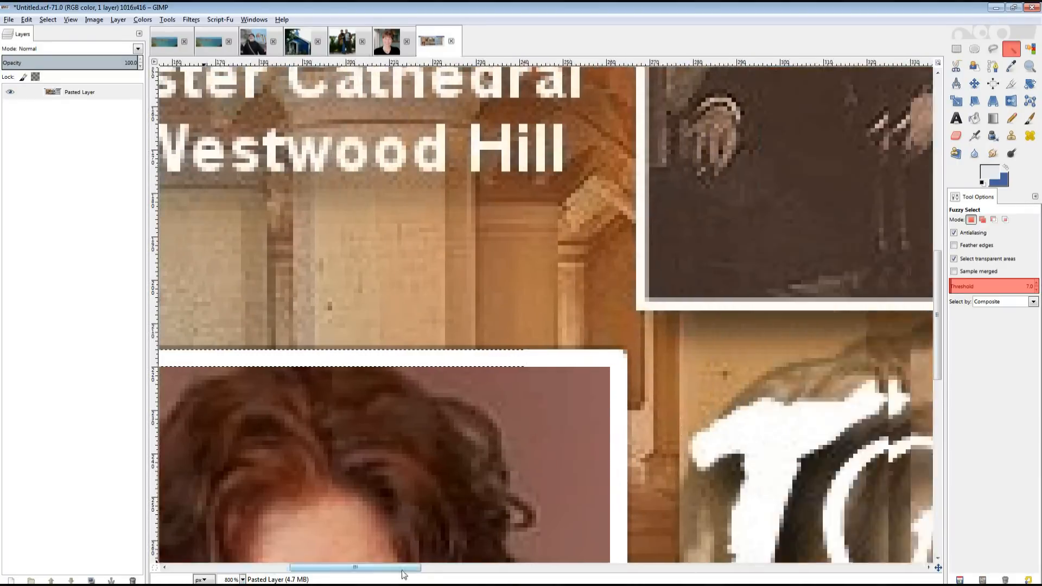
scroll(404, 574, right, 2)
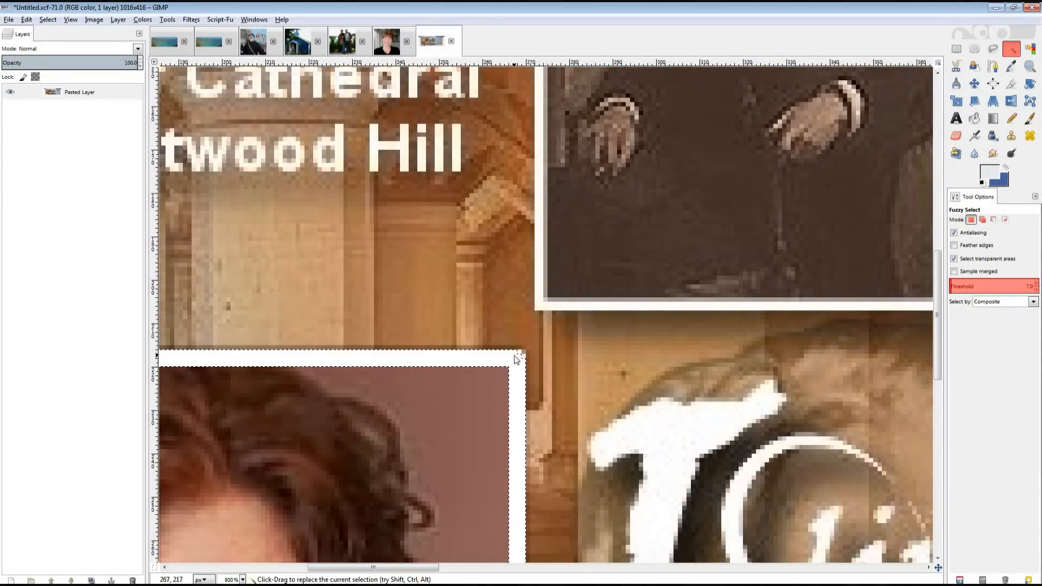
Raise the threshold from 8 to 16, then about 148.8, and test a selection.
click(1038, 283)
click(1039, 283)
click(1038, 283)
click(1038, 283)
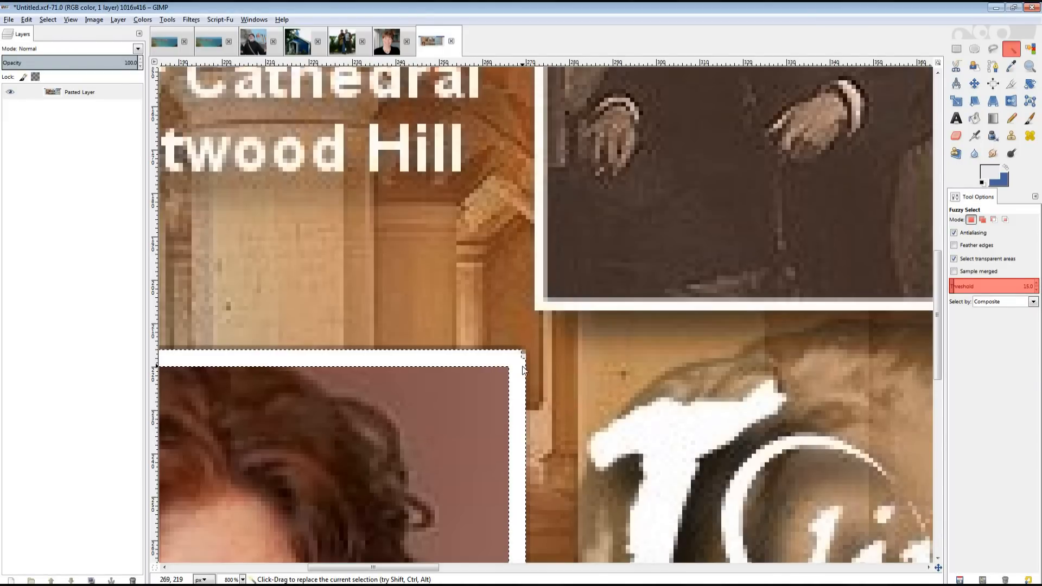
click(1038, 284)
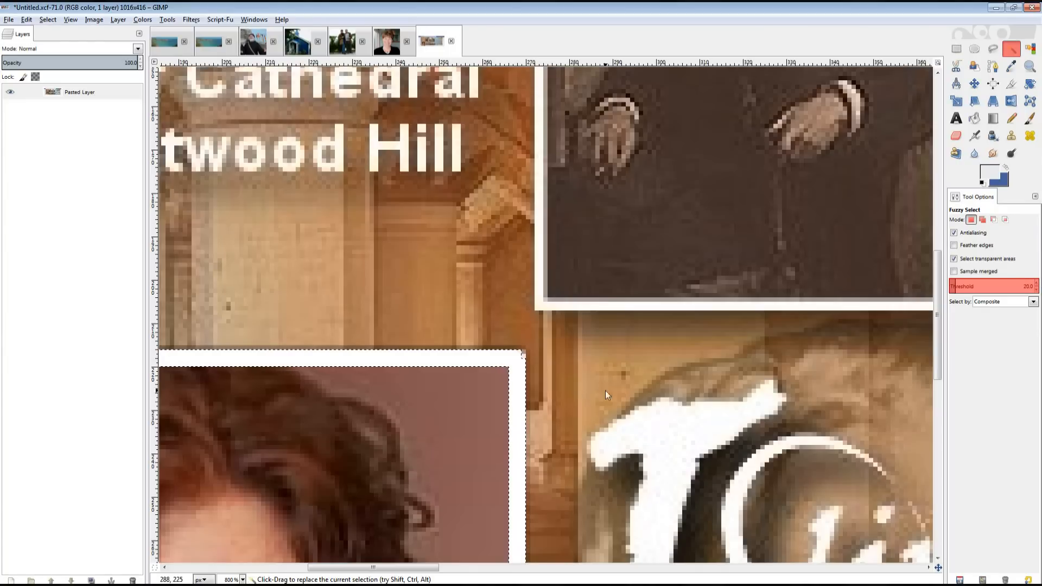
drag(528, 412, 582, 466)
click(521, 458)
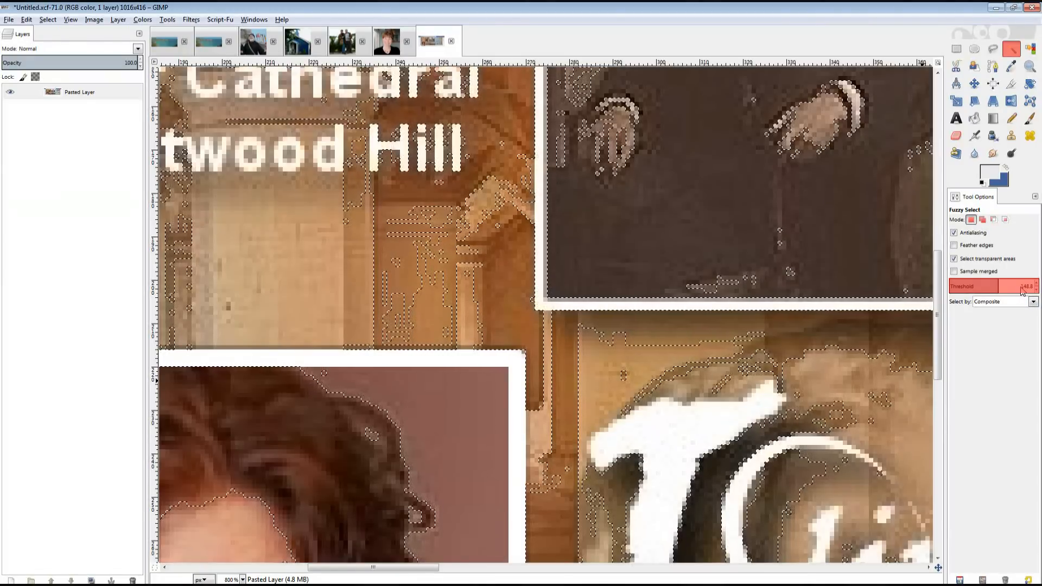
Set the threshold to 20 and reselect only the portrait photo.
drag(1022, 289, 1041, 296)
text(1)
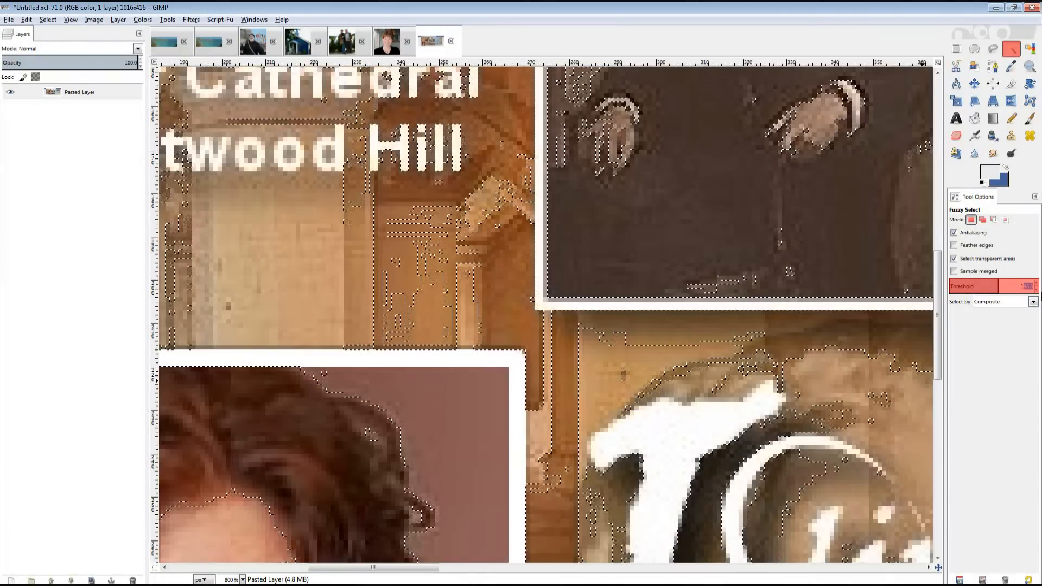
text(0)
key(Return)
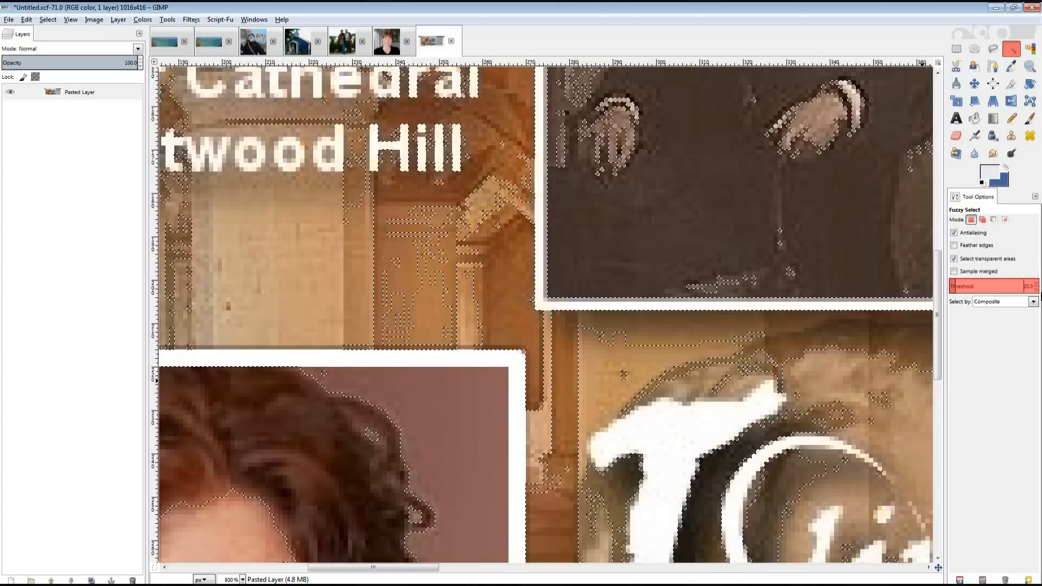
click(450, 413)
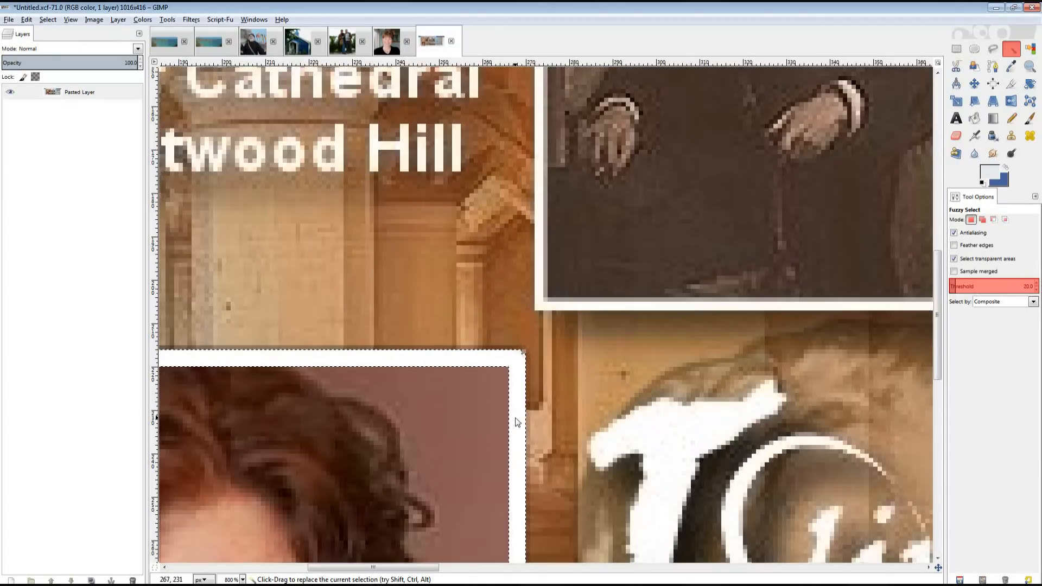
click(27, 20)
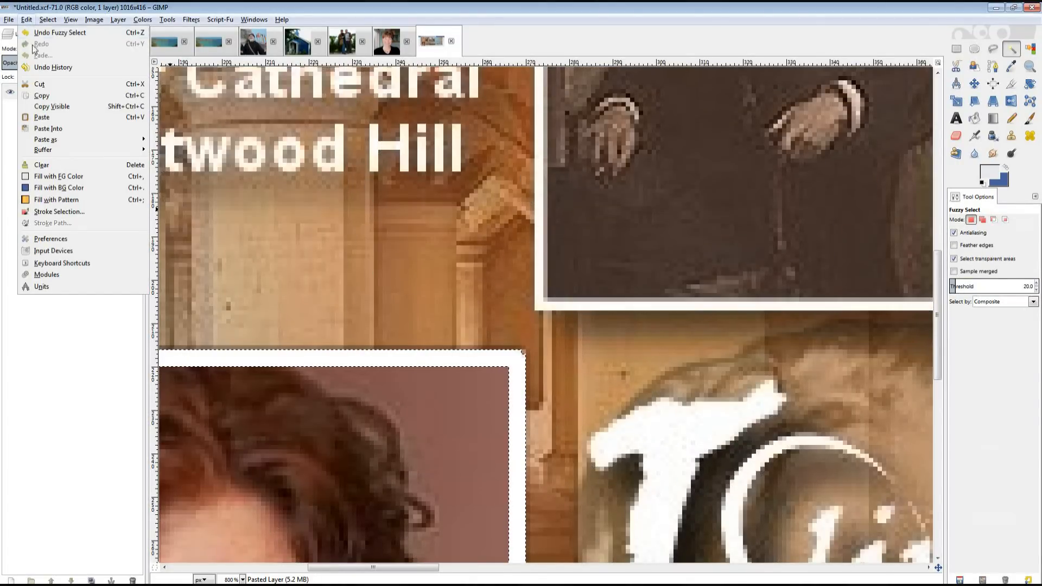
Copy the selected portrait and create a new image from the clipboard.
click(41, 98)
click(8, 19)
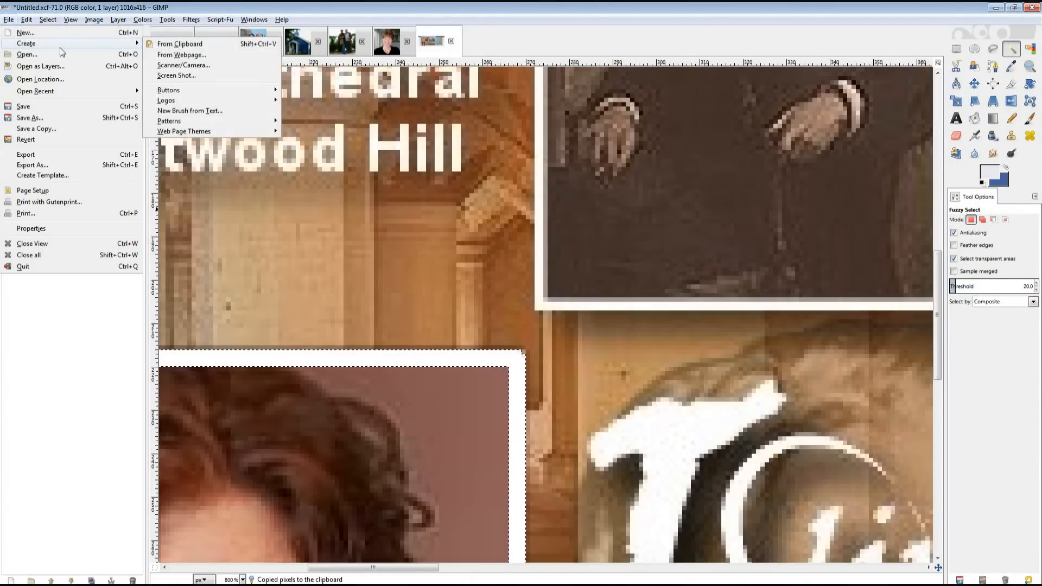
click(179, 43)
Close the profile screenshot without saving and bring up the seascape banner.
click(452, 42)
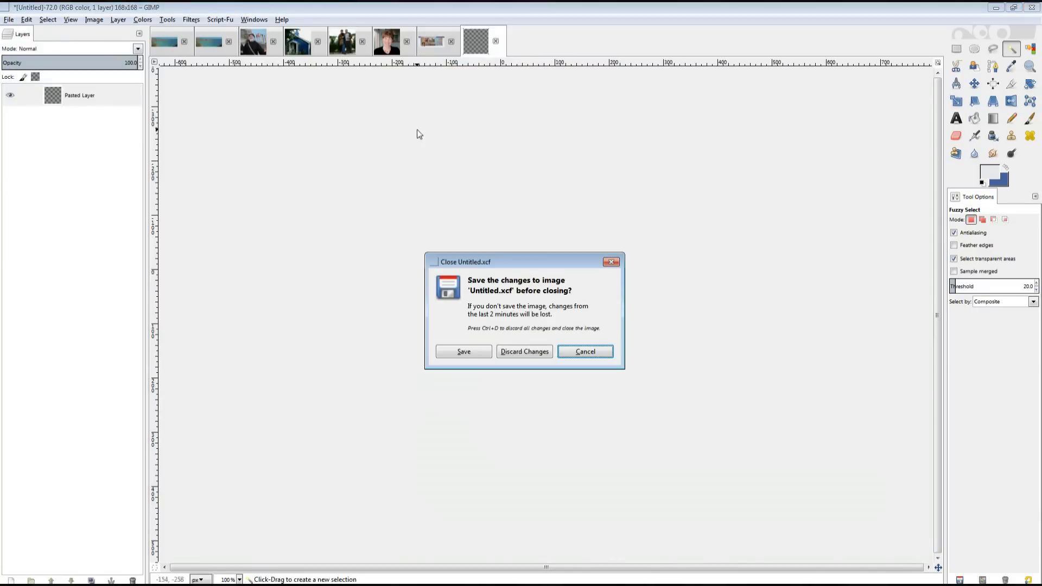
click(515, 350)
click(211, 49)
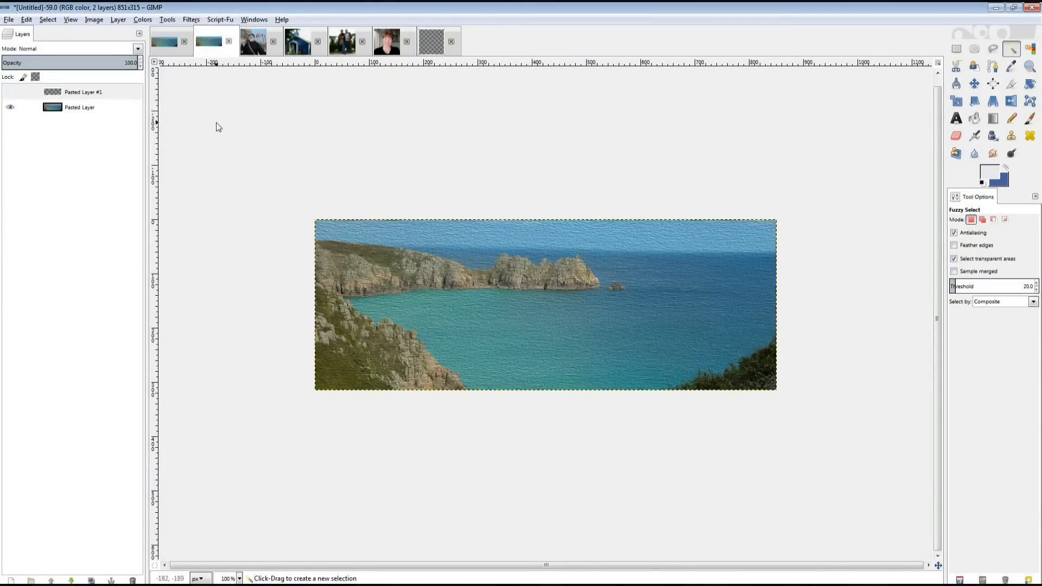
Choose the Move tool and open the Script-Fu Texturizer filter settings.
click(976, 84)
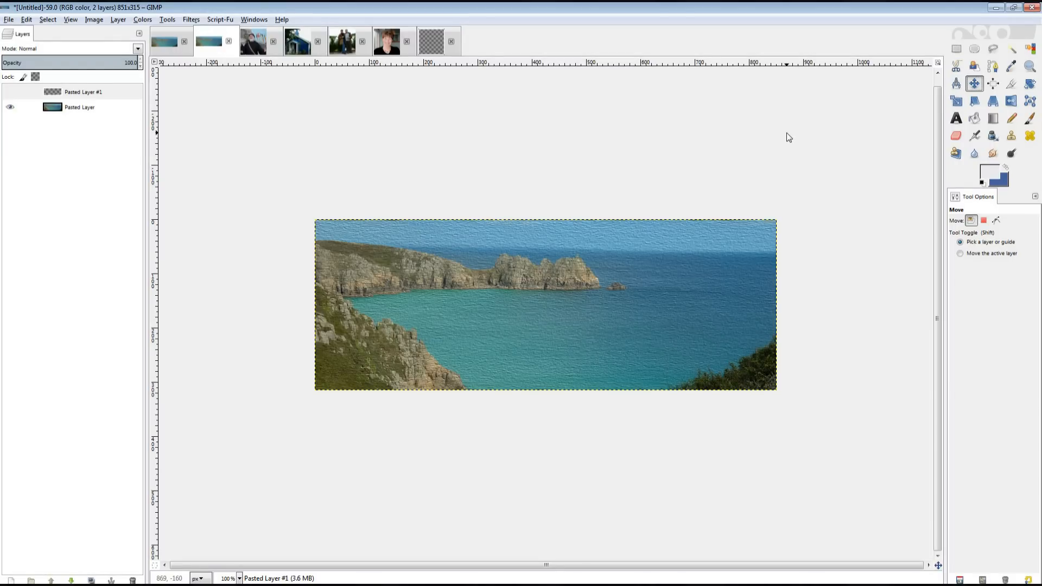
click(219, 19)
mouse_move(241, 155)
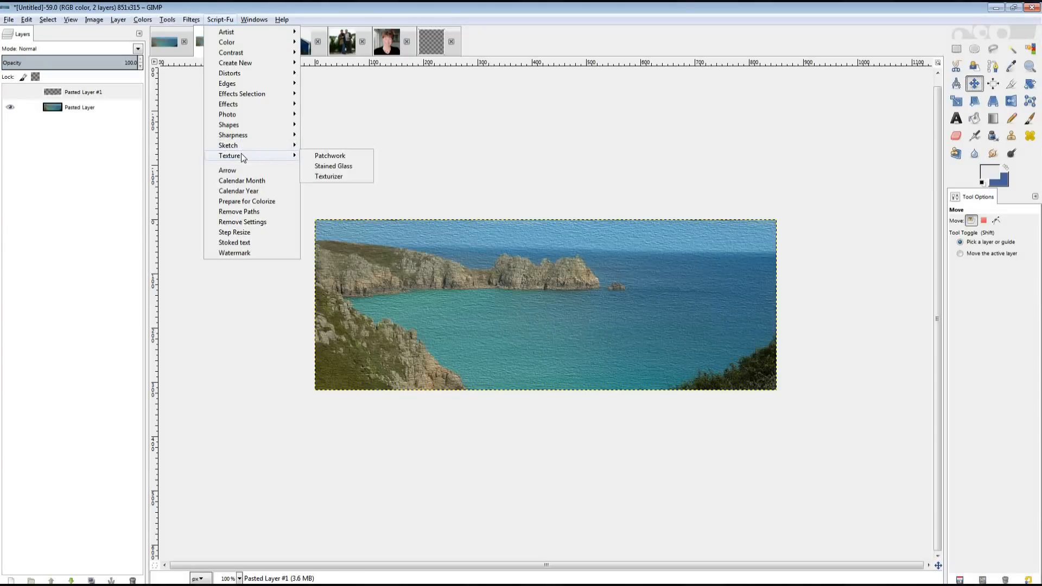
click(330, 179)
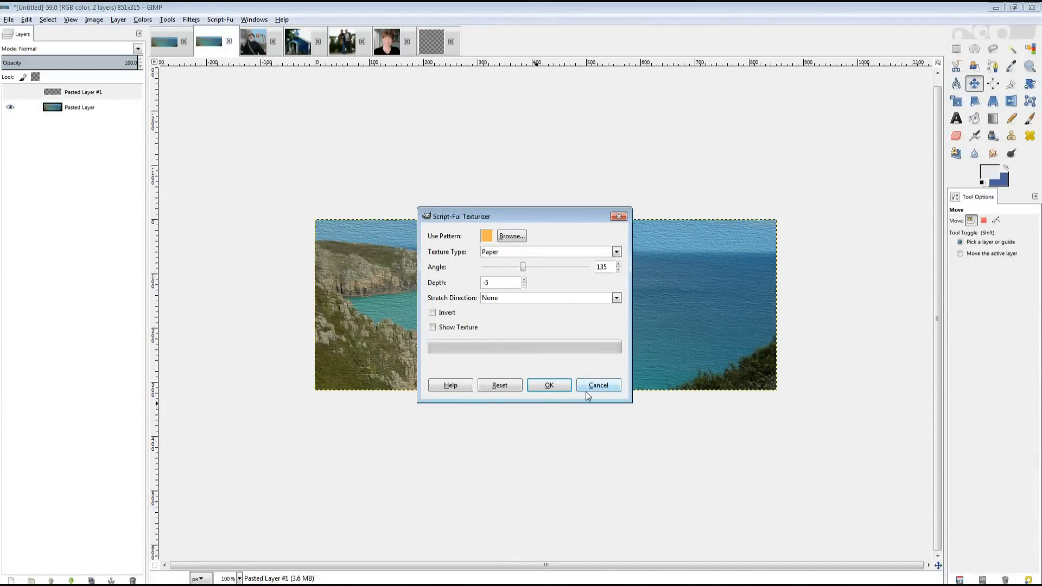
Cancel the Texturizer, then make Pasted Layer #1 visible and active.
click(608, 386)
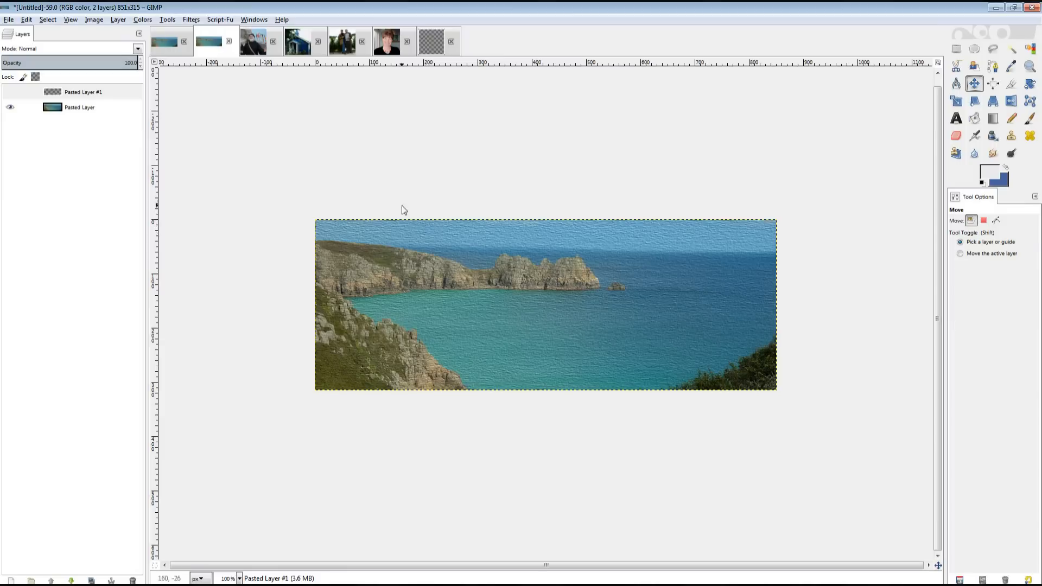
click(10, 92)
click(24, 92)
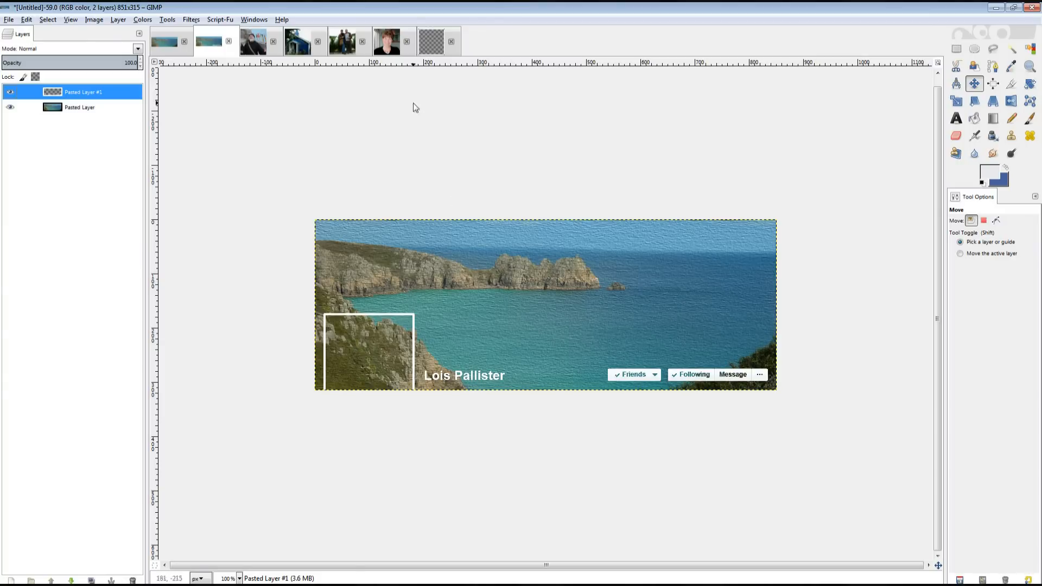
Scale the profile 1 photo to 160 pixels square.
click(386, 51)
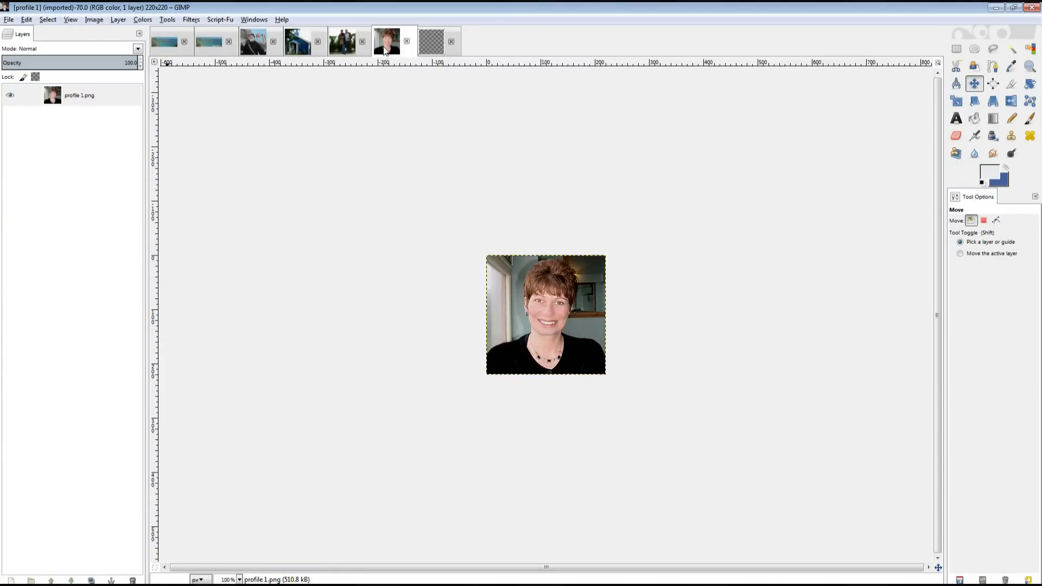
click(94, 20)
click(112, 115)
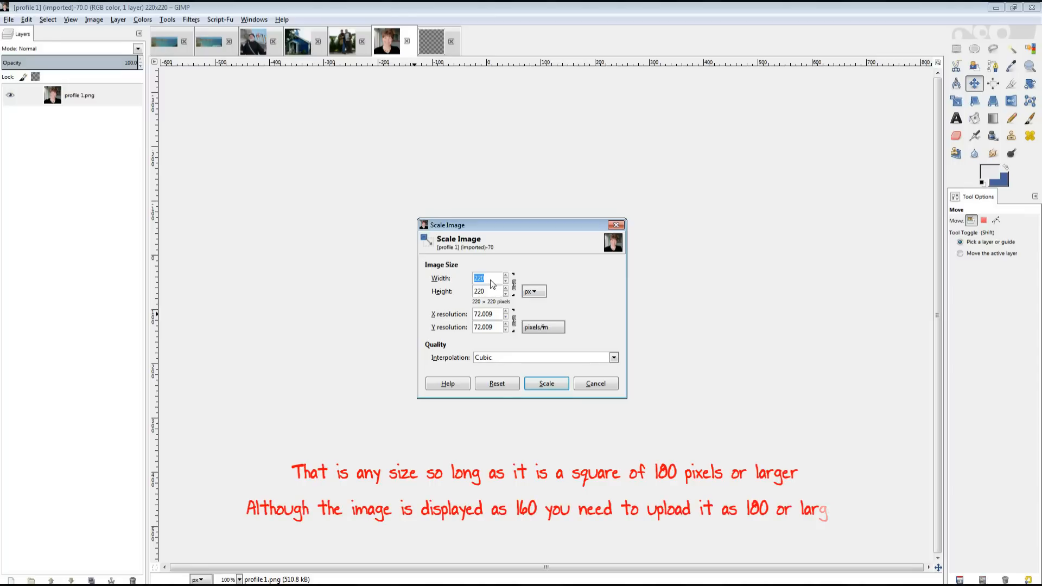
text(160)
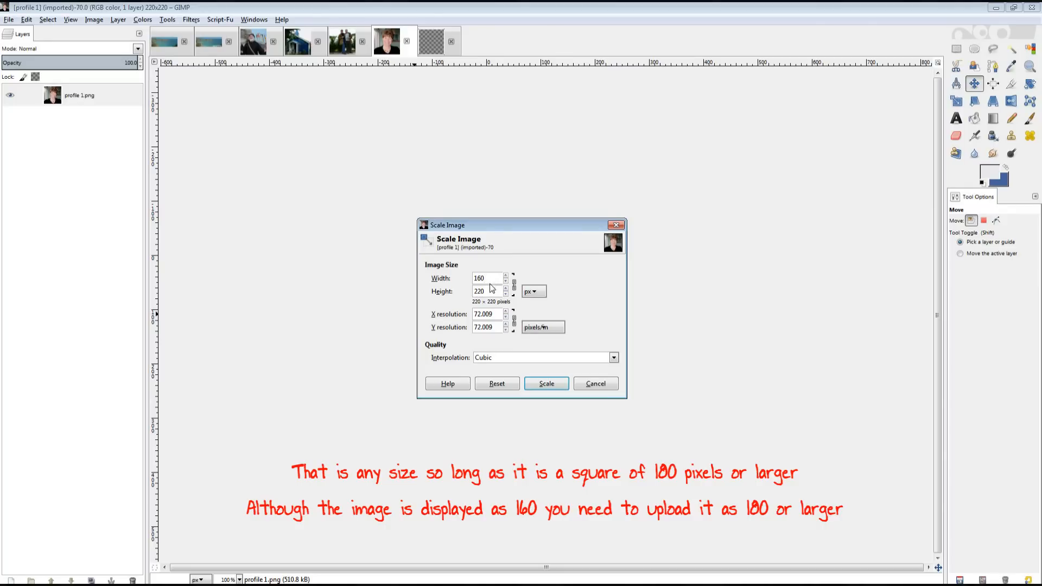
click(544, 385)
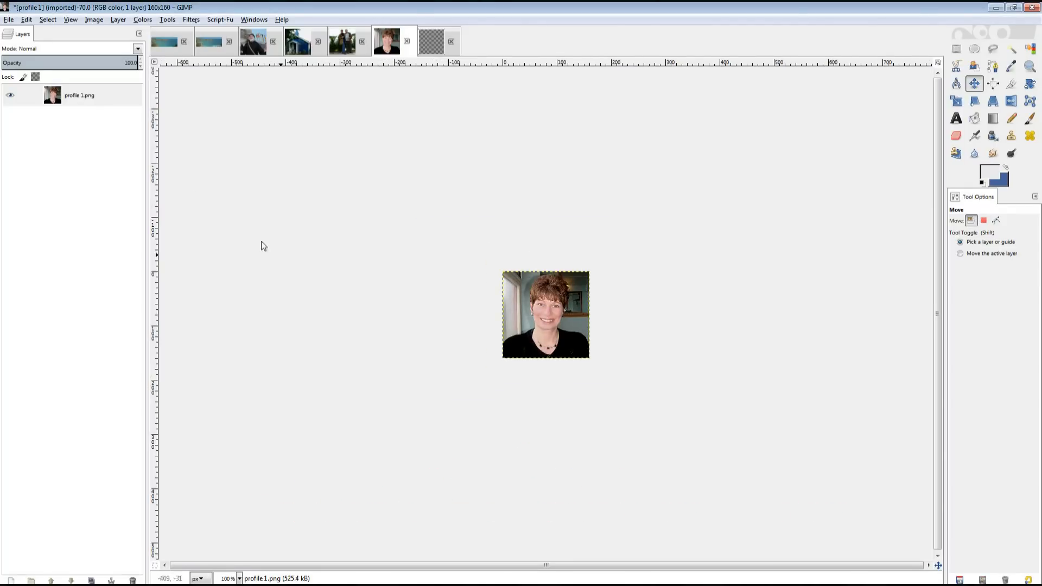
Copy the whole photo, close it without saving, and paste it into the banner.
click(26, 19)
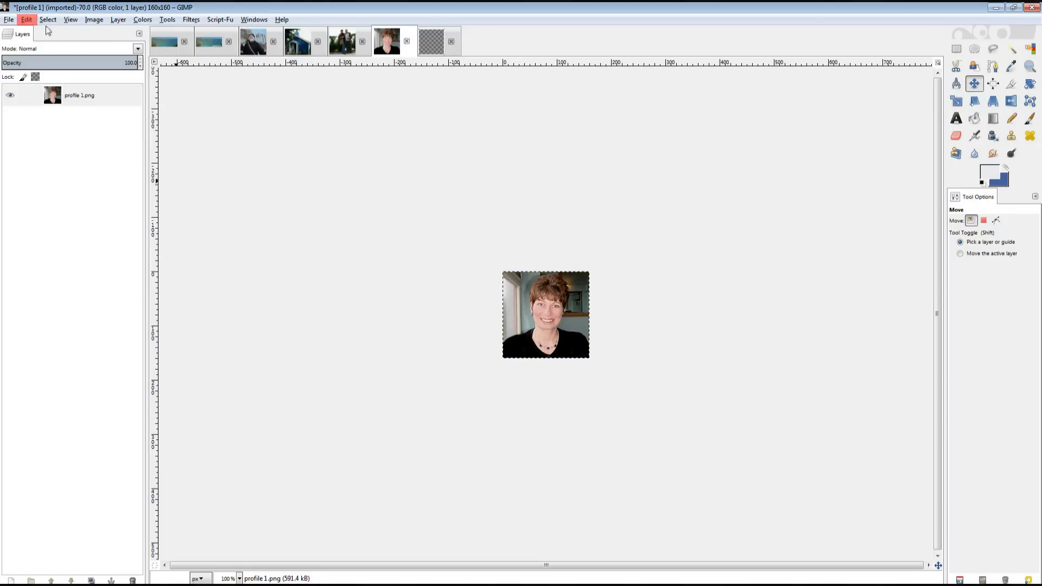
click(47, 93)
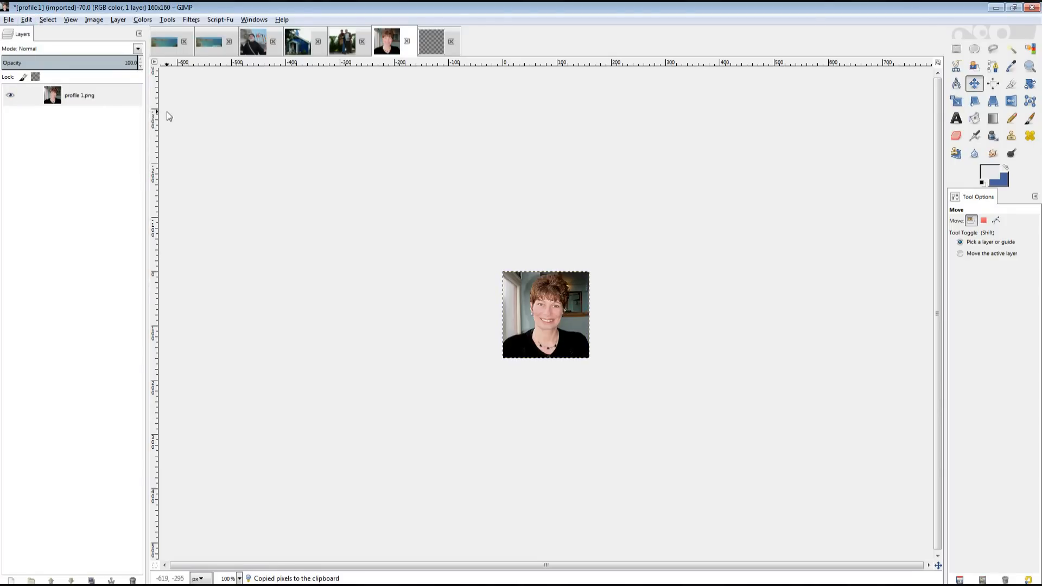
click(407, 41)
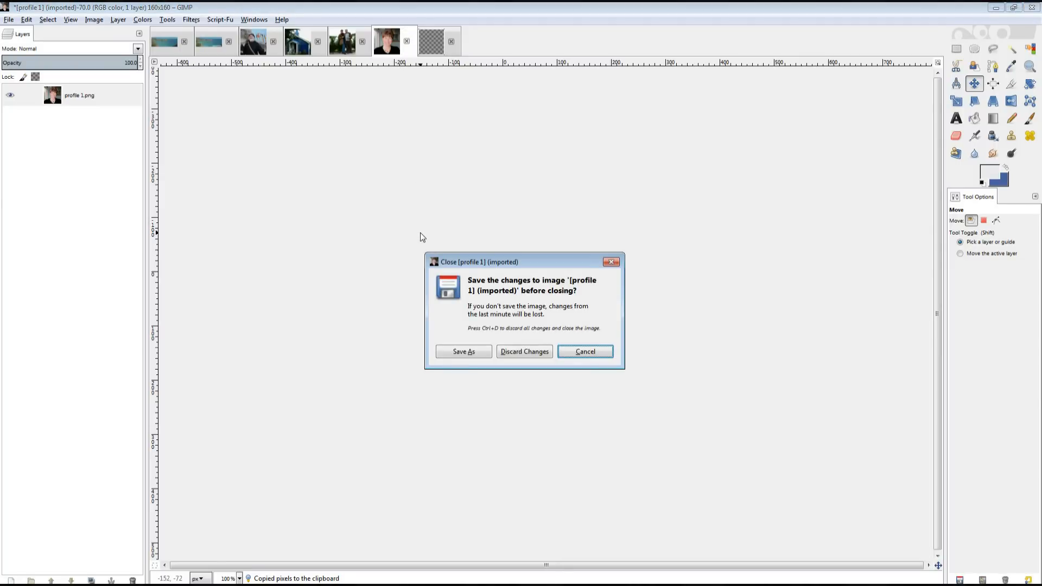
click(517, 354)
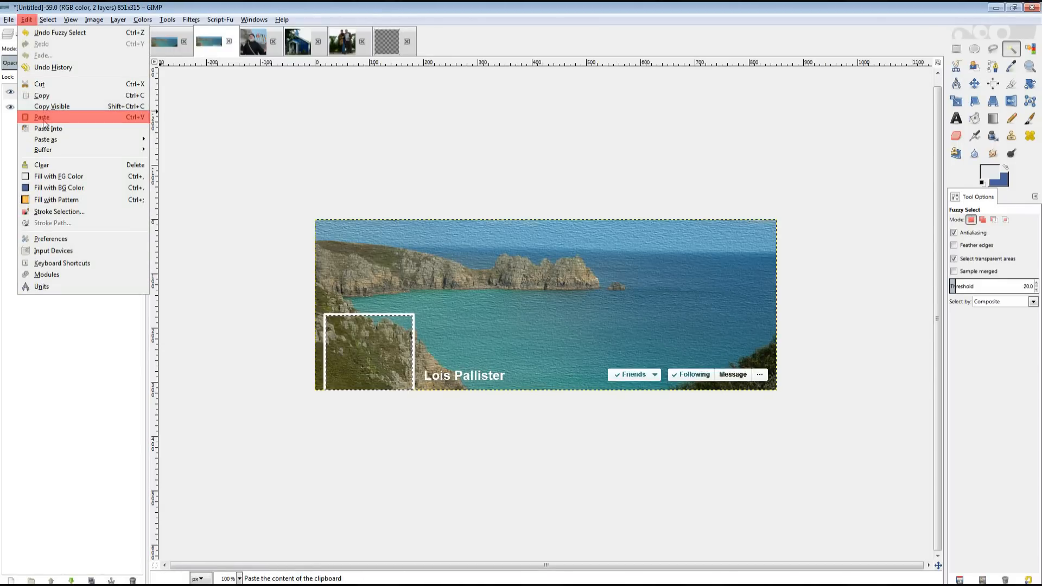
click(43, 116)
Turn the floating portrait into a new layer and move it down into its frame.
right_click(100, 95)
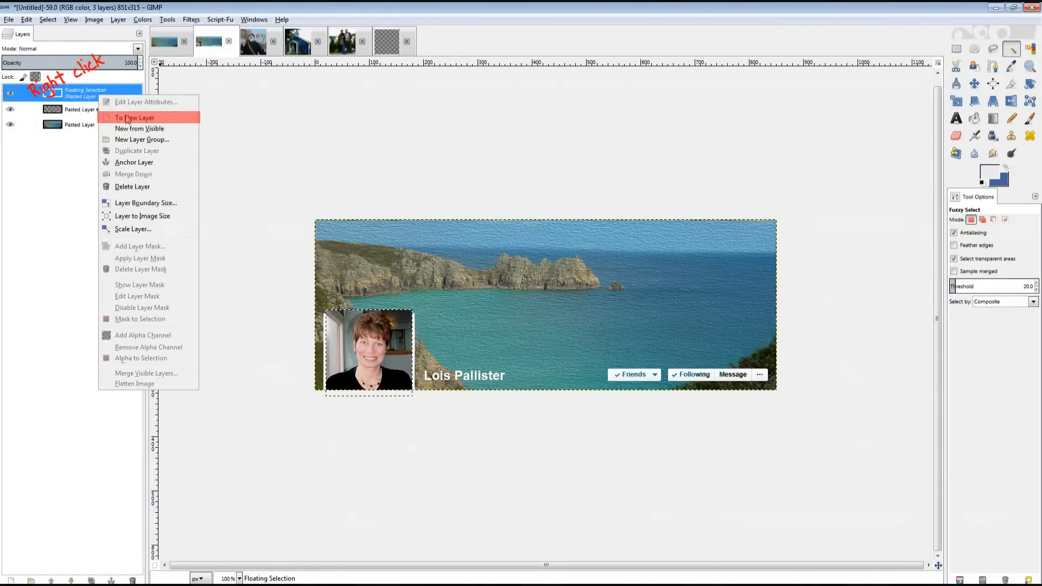
click(125, 117)
key(m)
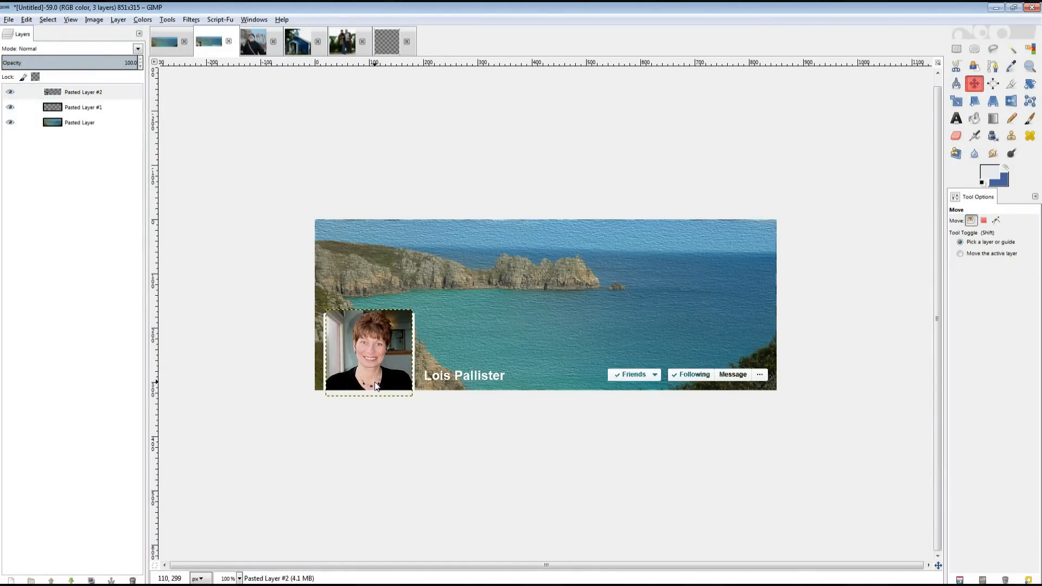
drag(375, 381, 374, 387)
Hide the background photo layer, merge the visible layers, and bring up 1chaucer.
click(79, 123)
click(10, 122)
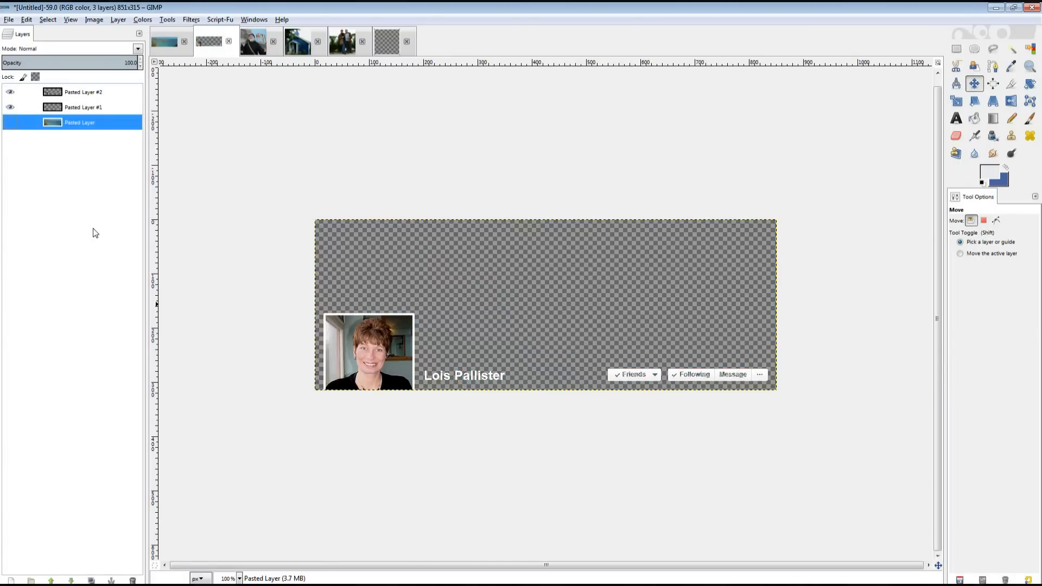
click(139, 33)
mouse_move(115, 43)
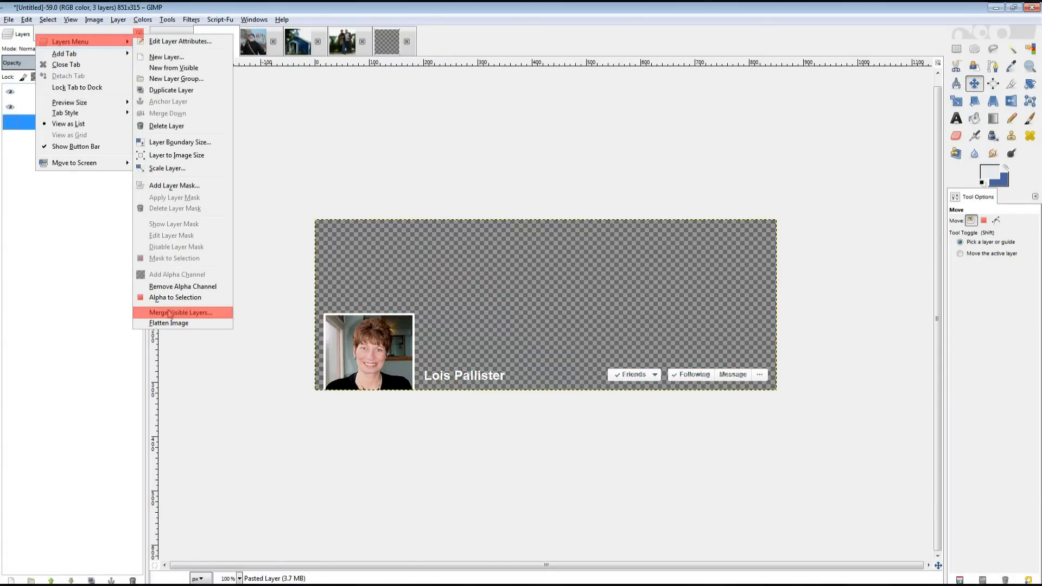
click(181, 313)
click(214, 282)
click(254, 49)
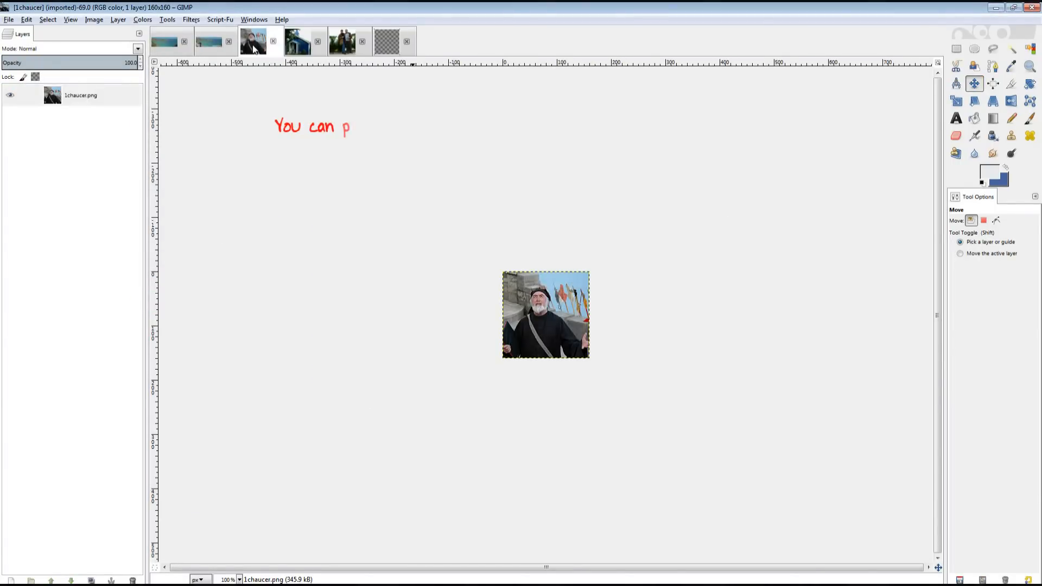
Select all of the two-person photo and copy it.
click(303, 47)
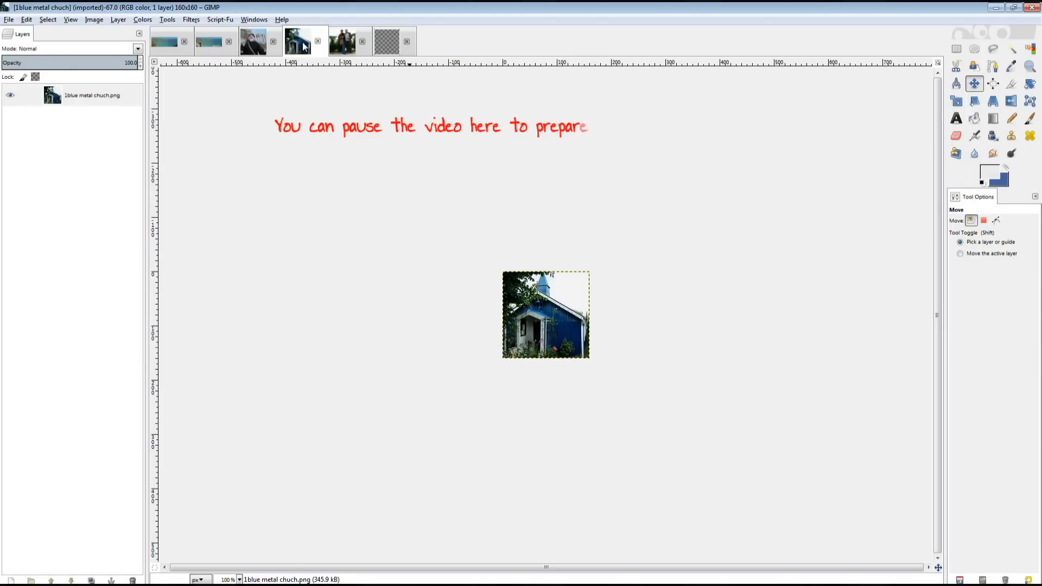
click(345, 45)
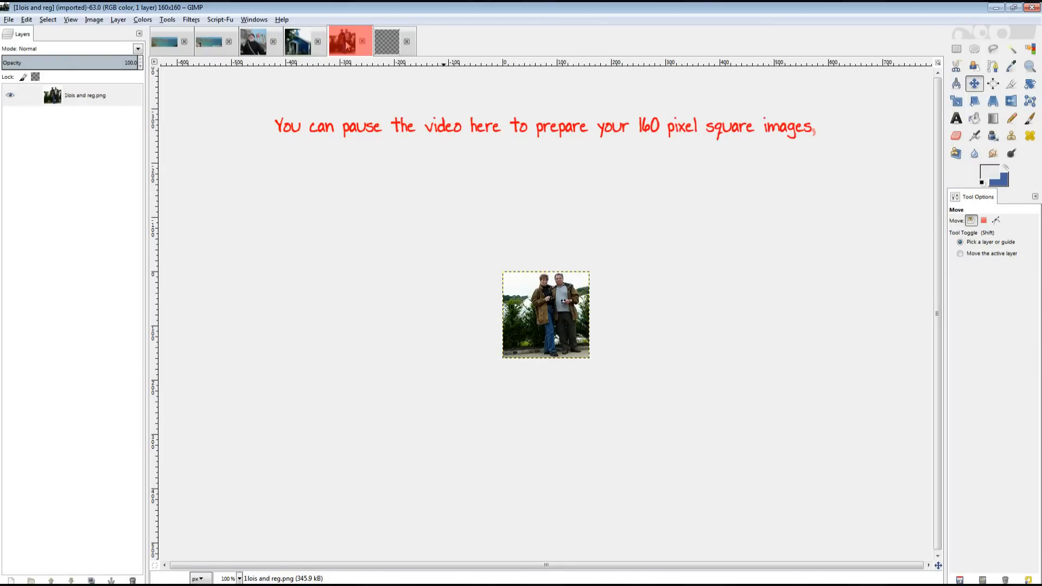
click(44, 20)
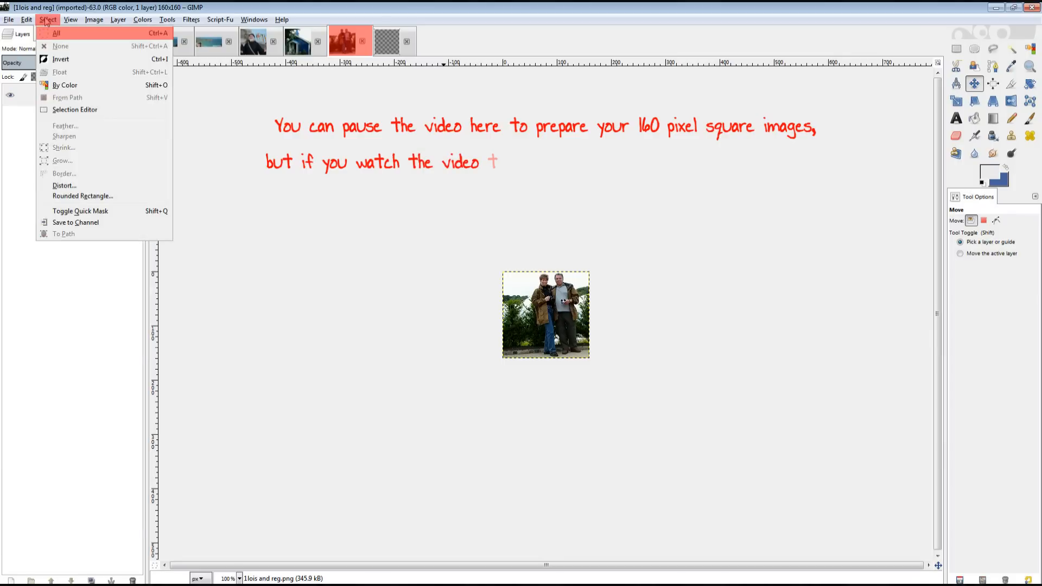
click(52, 41)
click(30, 22)
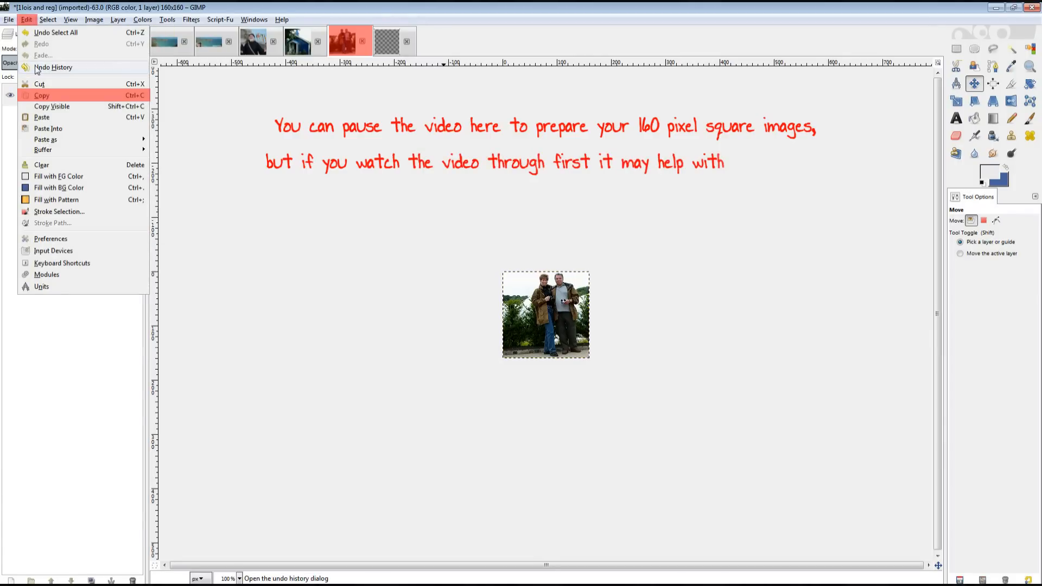
click(38, 94)
Paste it onto the transparent square canvas as a new layer and flatten the image.
click(387, 49)
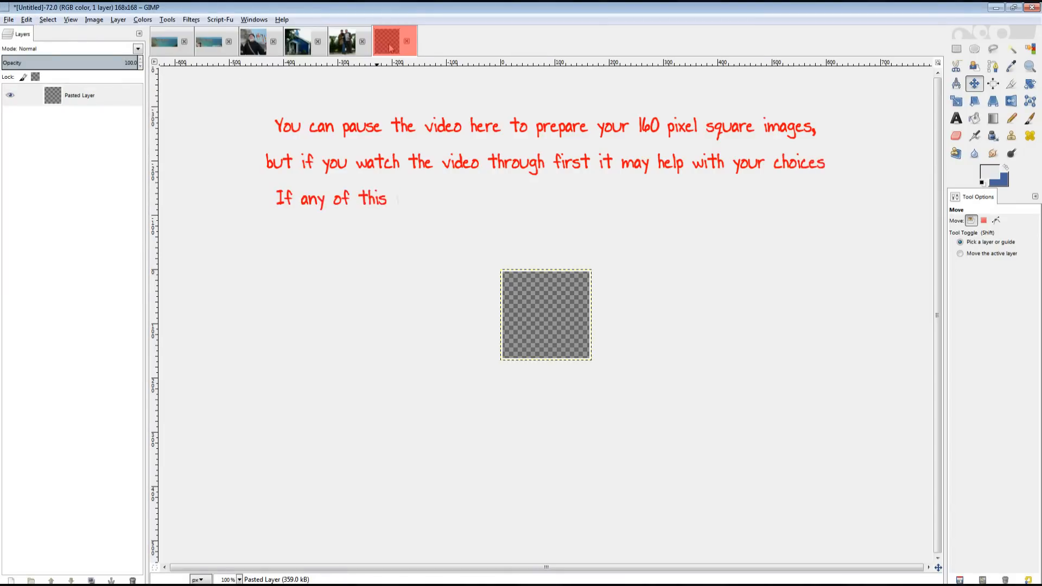
click(26, 22)
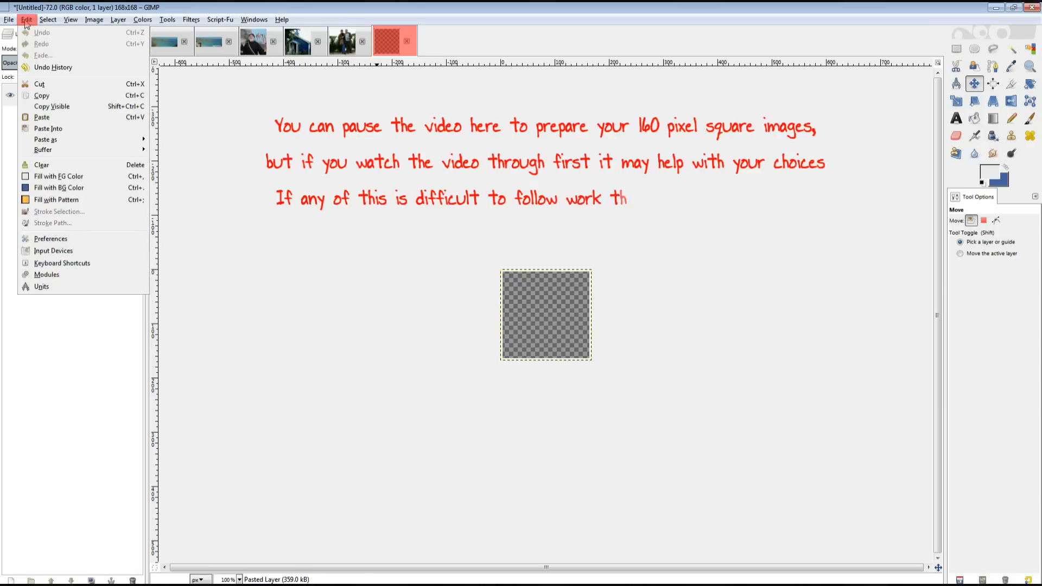
click(41, 115)
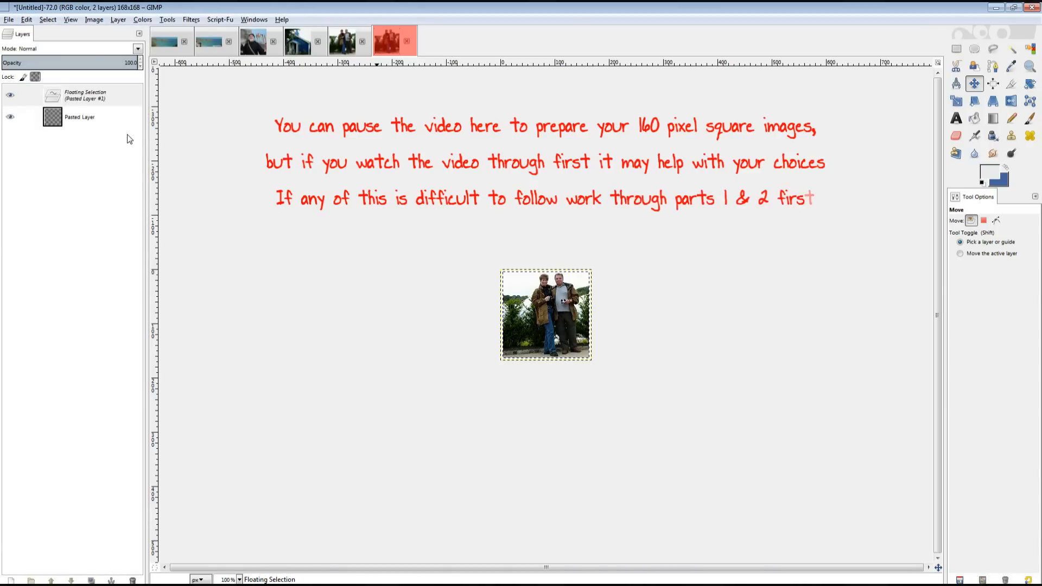
right_click(113, 96)
click(162, 121)
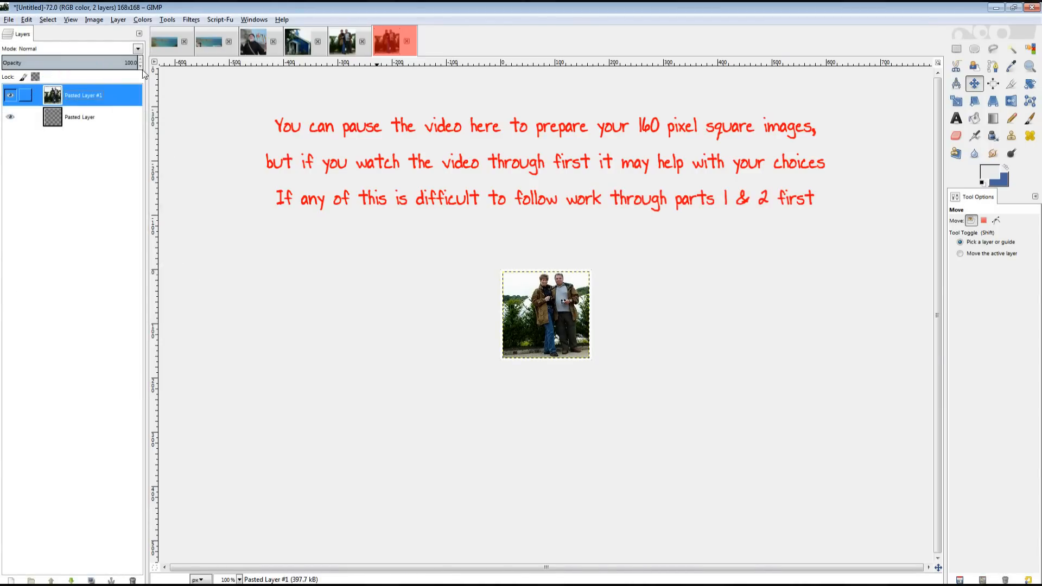
click(139, 33)
mouse_move(115, 48)
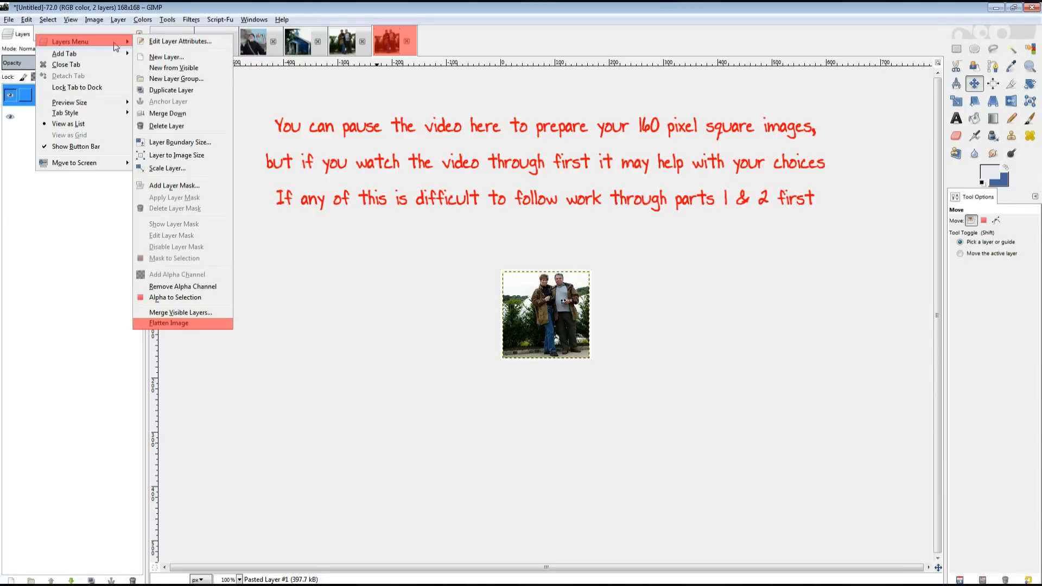
click(177, 323)
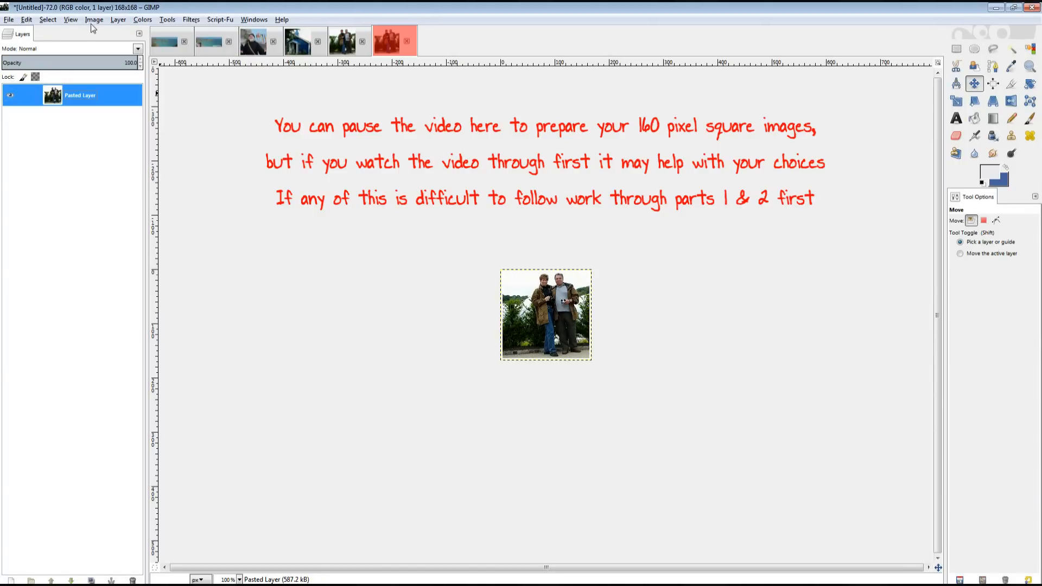
Select all of the flattened square image, copy it, and return to the cover banner.
click(47, 19)
click(54, 33)
click(26, 19)
click(209, 123)
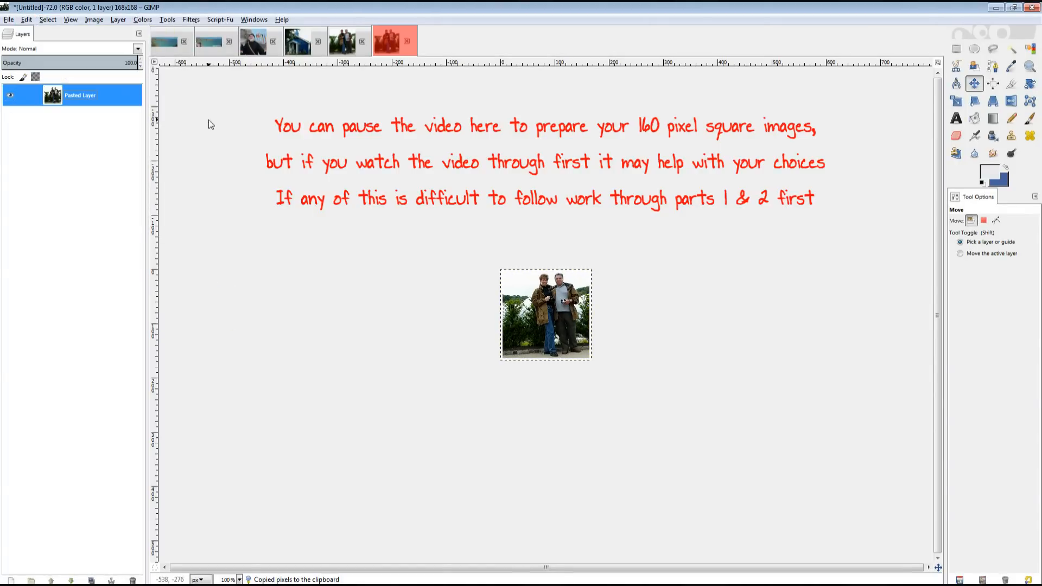
click(208, 46)
click(26, 19)
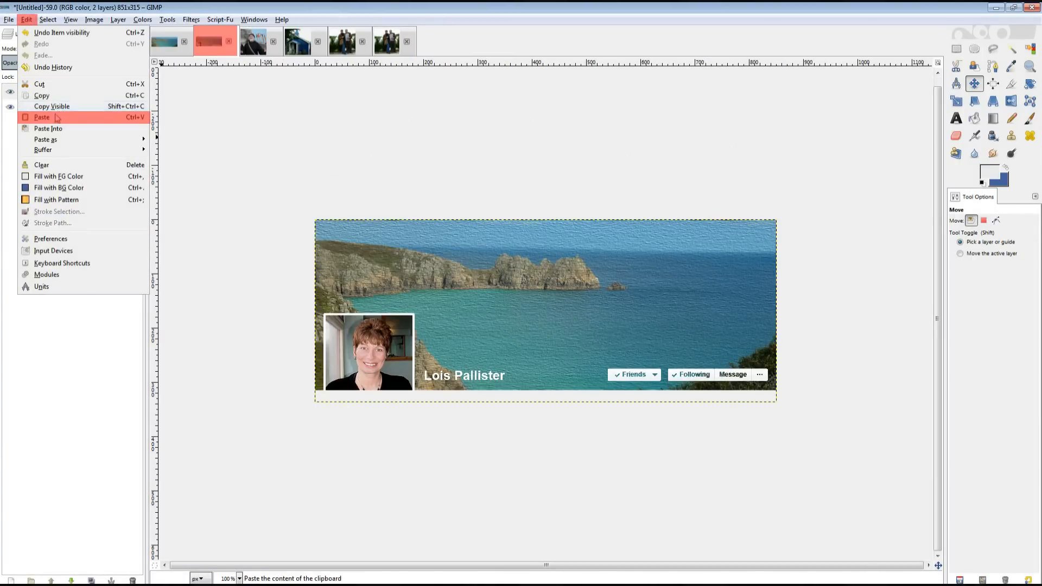
Paste the photo as a new layer and rename it with the couple's names plus 'Eden Project'.
click(41, 117)
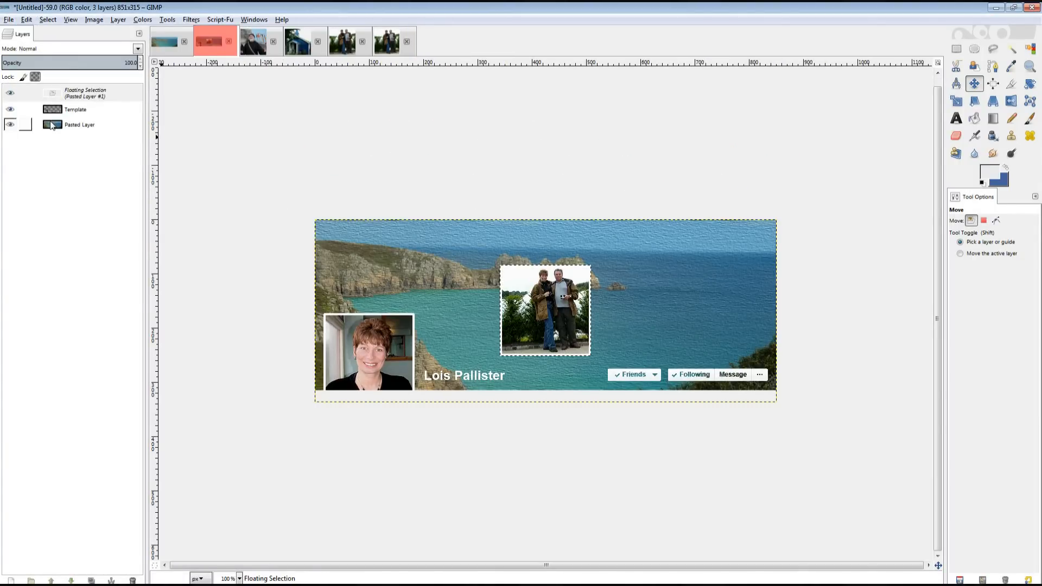
right_click(93, 93)
click(126, 122)
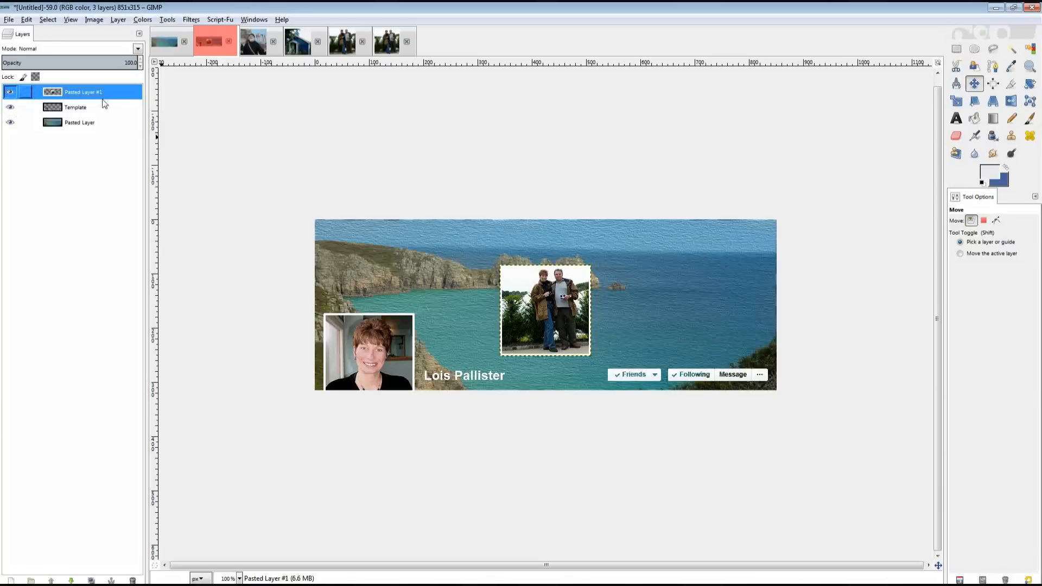
double_click(86, 93)
text(Lois and )
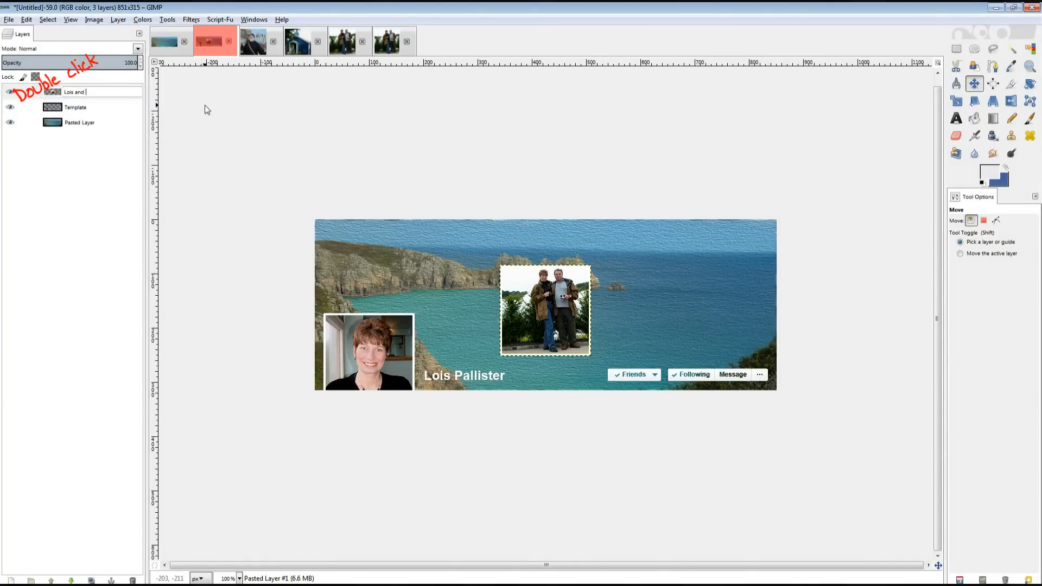
text(Reg - Eden Project)
key(Return)
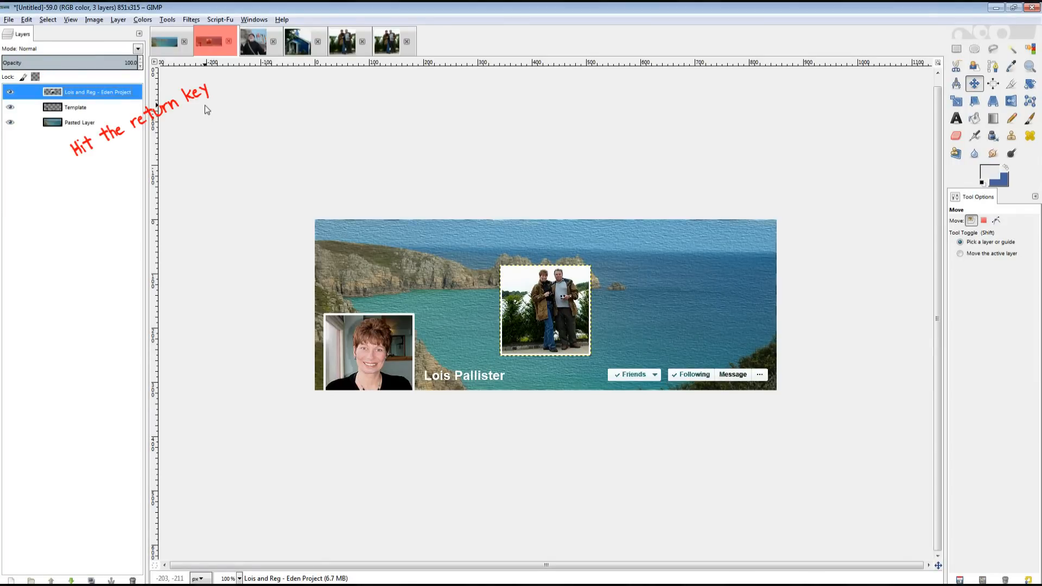
Rotate the two-person photo by 45 degrees.
click(1031, 86)
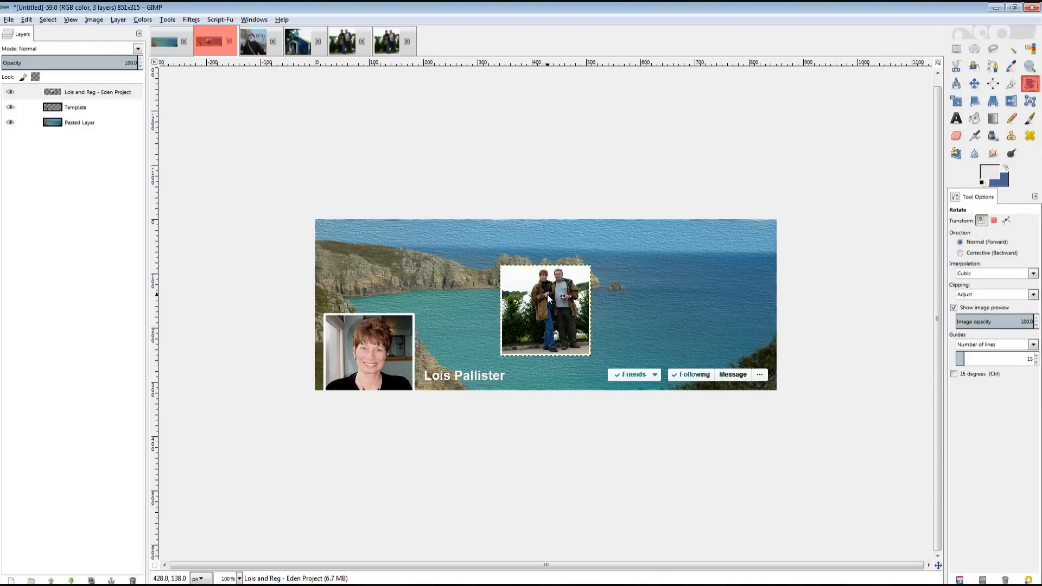
click(547, 294)
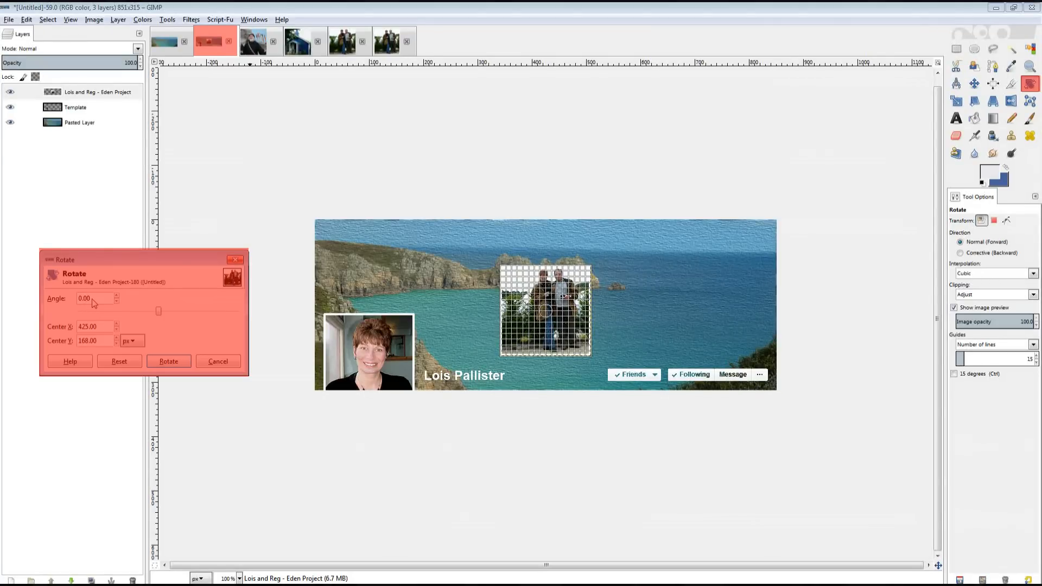
text(45)
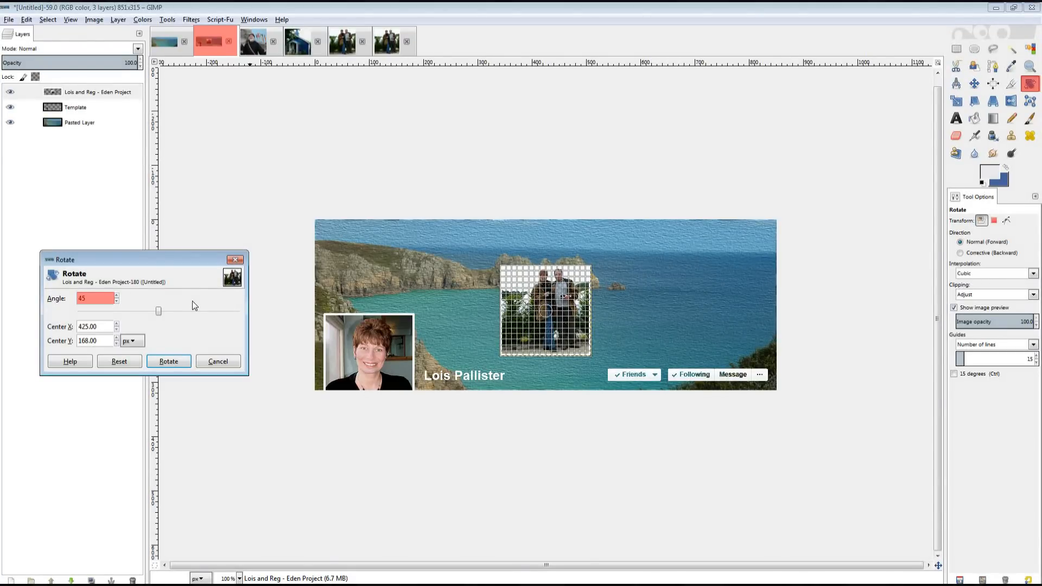
key(Tab)
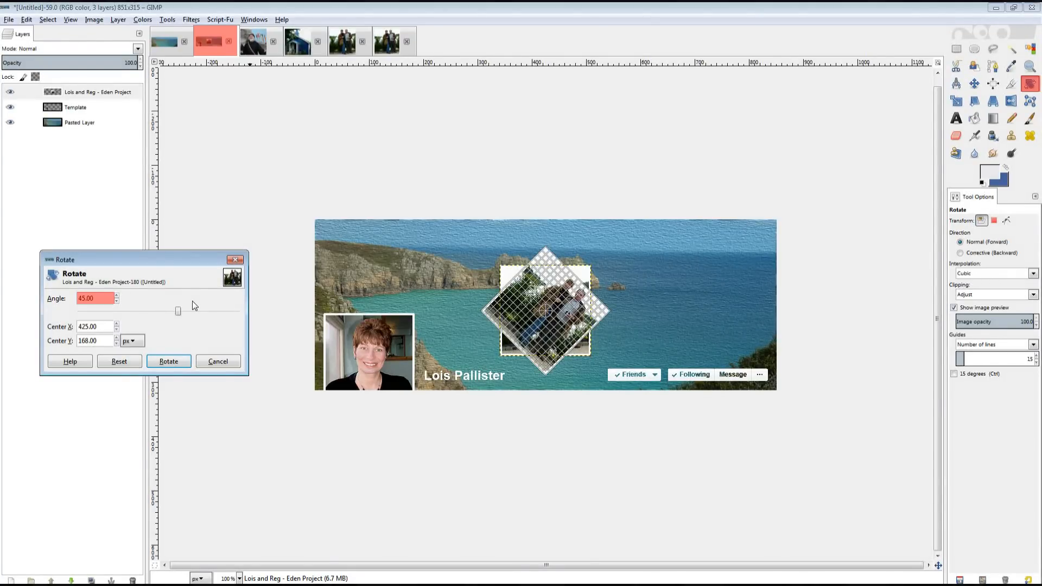
click(168, 362)
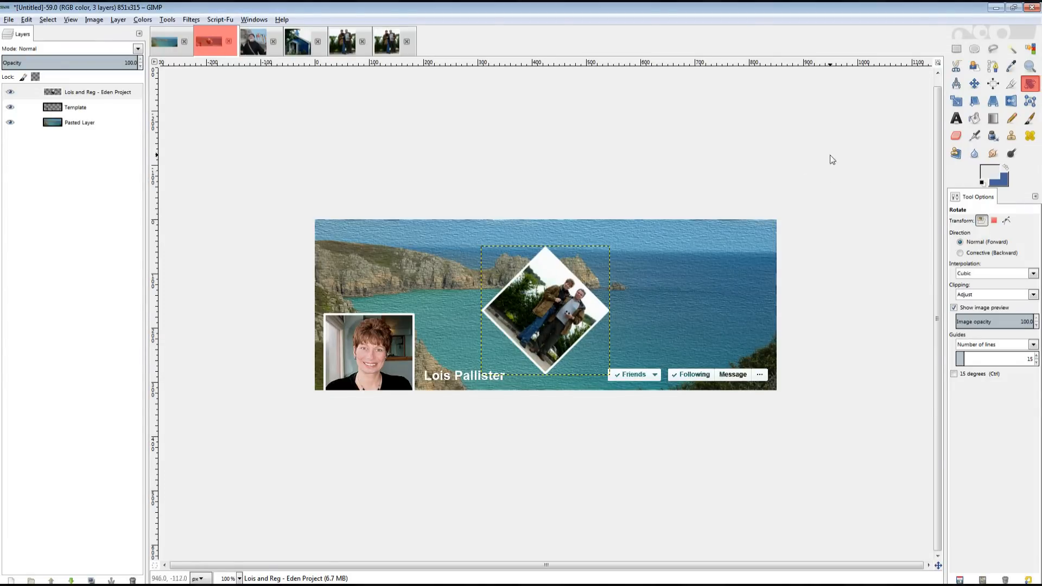
Re-rotate it to a gentler tilt of about −26° and set Move to the active layer.
click(556, 317)
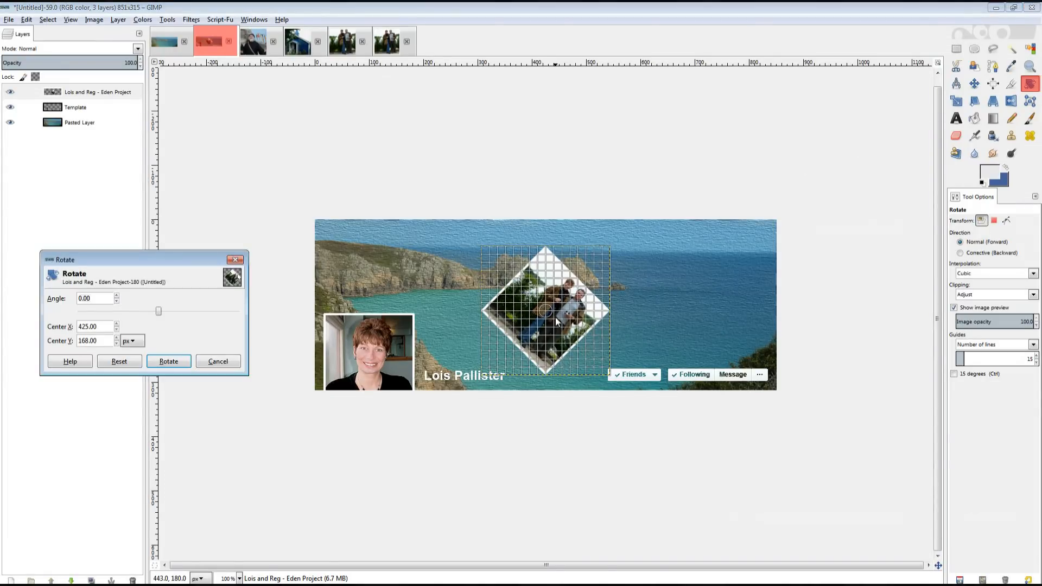
mouse_move(590, 324)
mouse_down()
mouse_move(582, 252)
mouse_move(591, 305)
mouse_up()
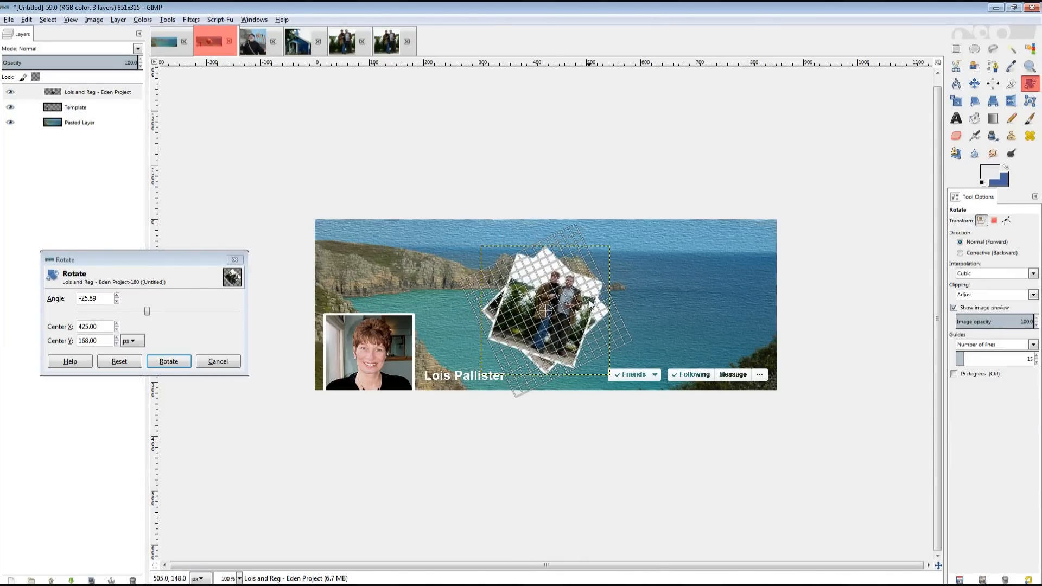
click(168, 361)
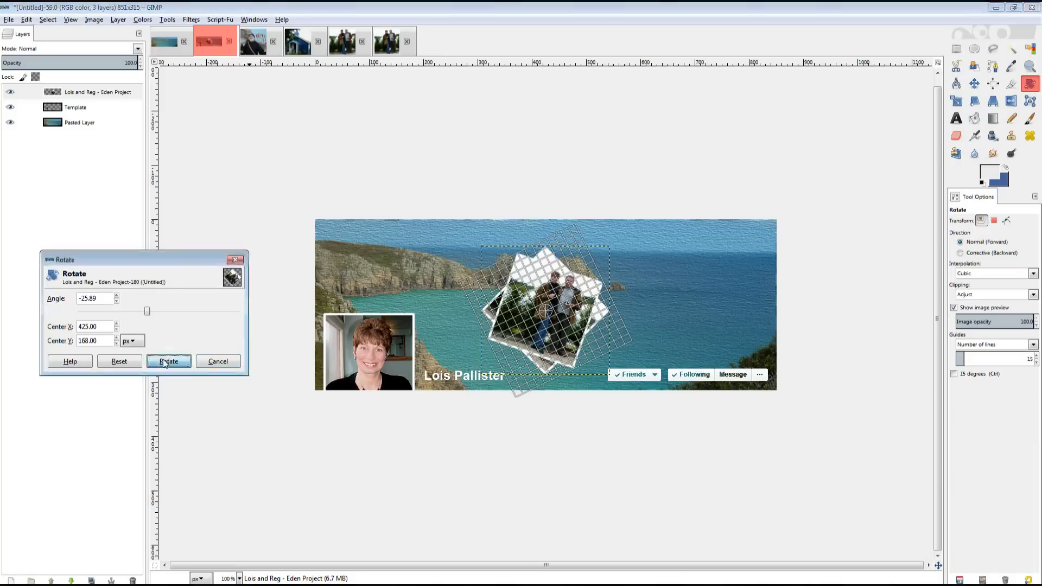
click(974, 84)
click(961, 253)
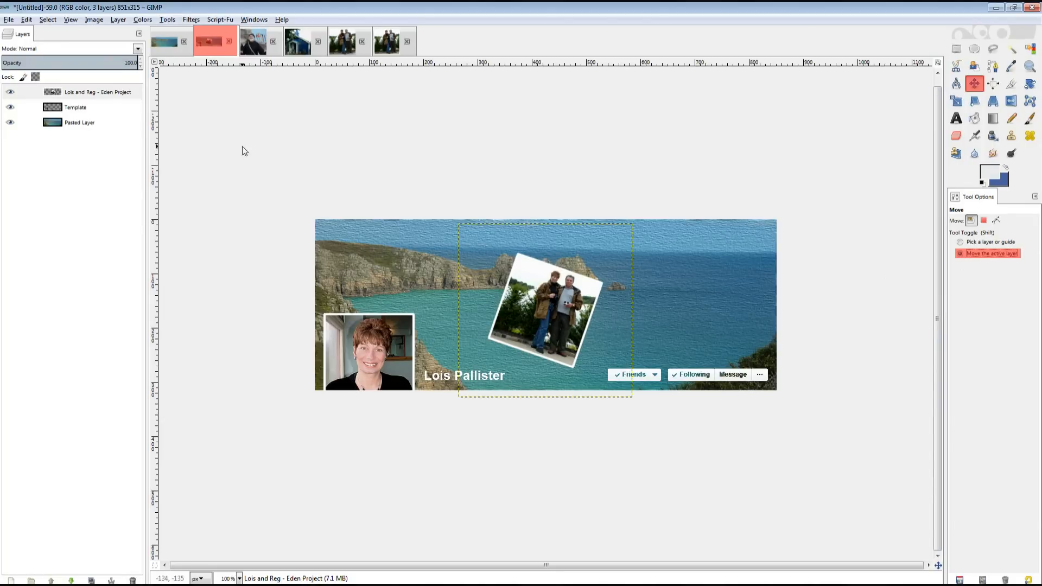
Drag the Eden Project layer beside the portrait, reorder it, and close its source image.
click(96, 92)
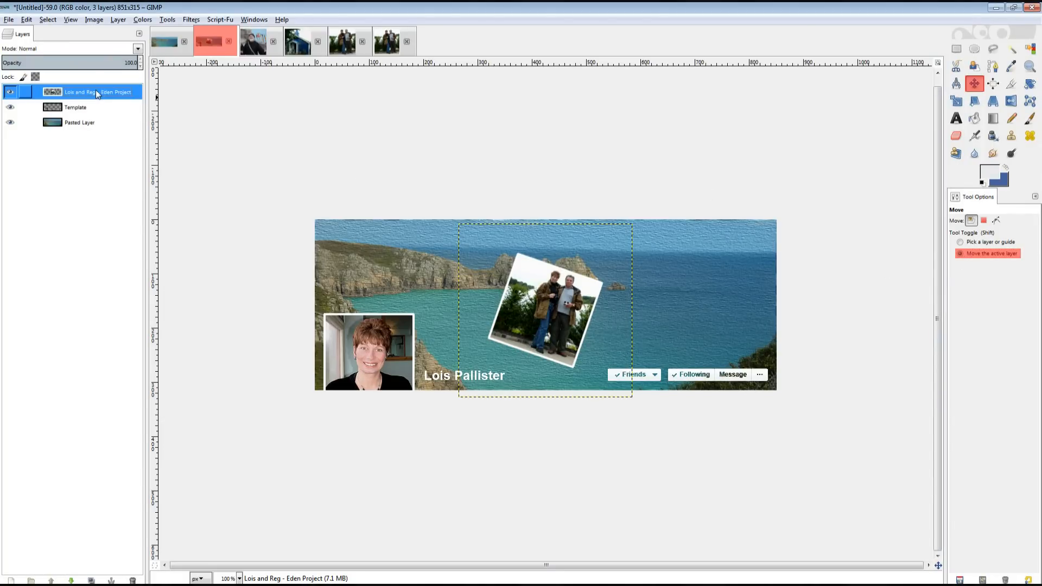
drag(558, 288, 464, 327)
drag(89, 93, 89, 112)
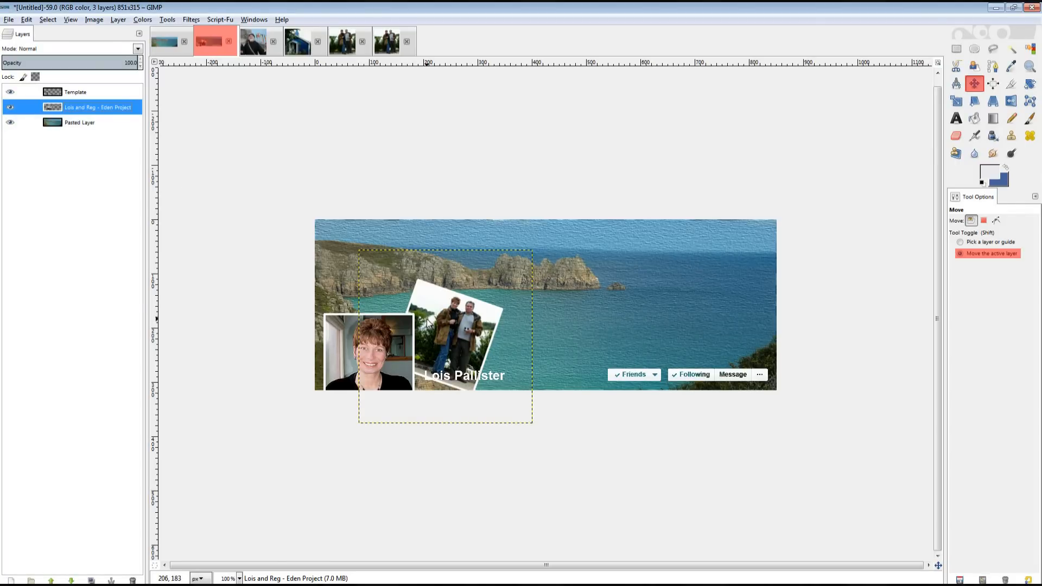
drag(437, 320, 439, 328)
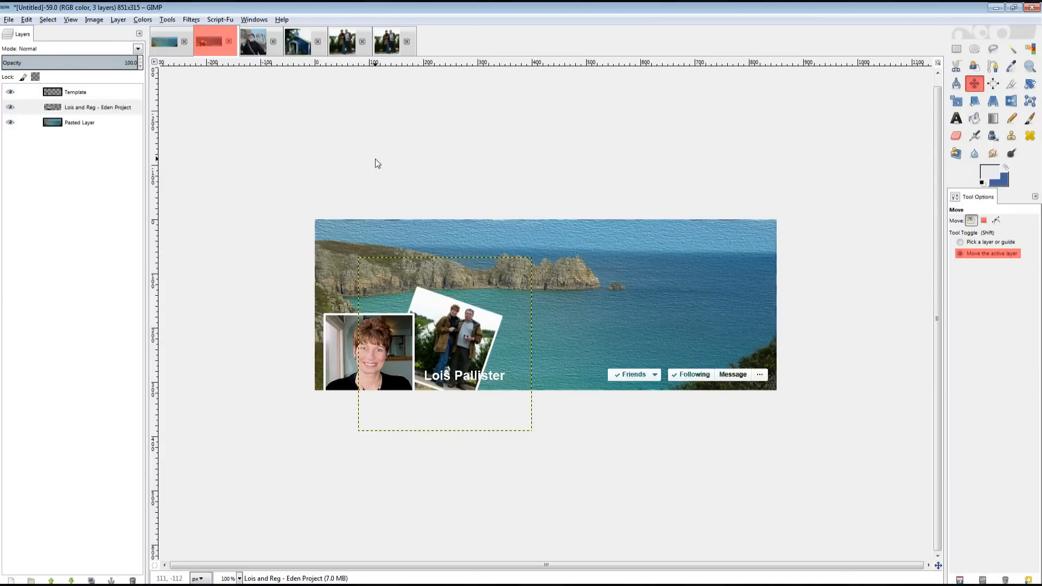
click(362, 43)
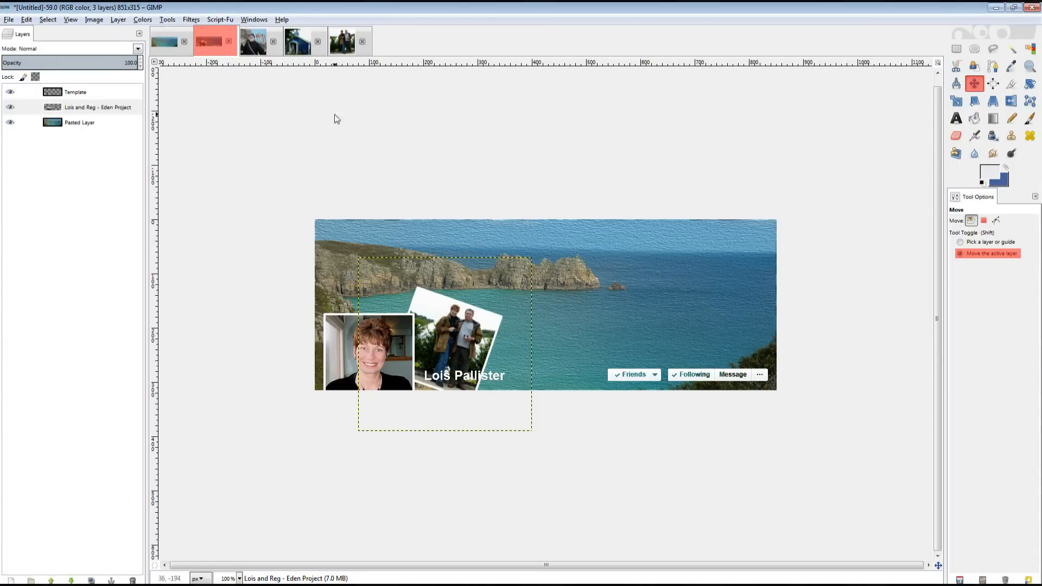
Select all of the blue church image and copy it.
click(293, 49)
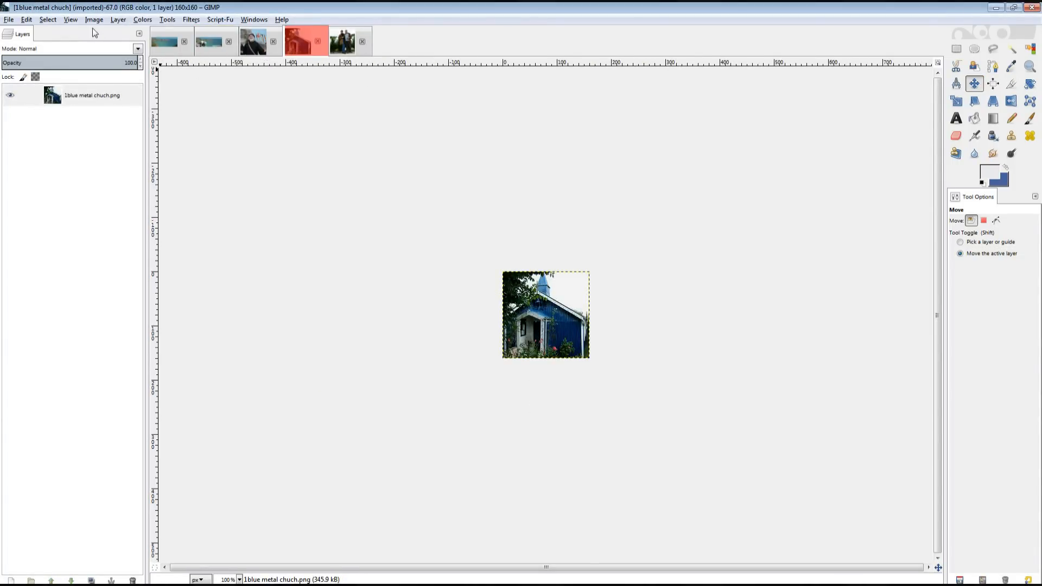
click(48, 19)
click(54, 31)
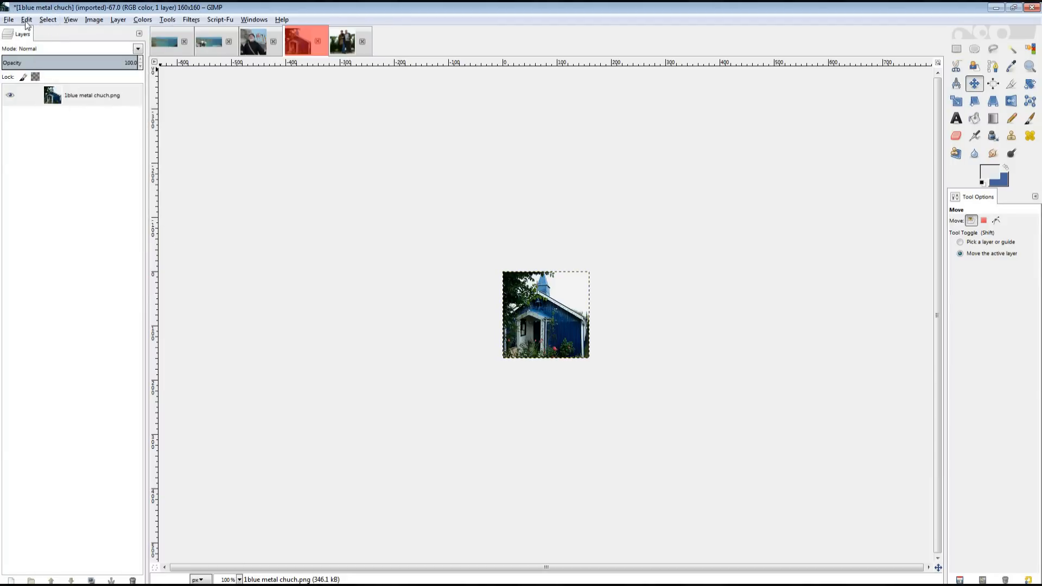
click(26, 19)
click(42, 96)
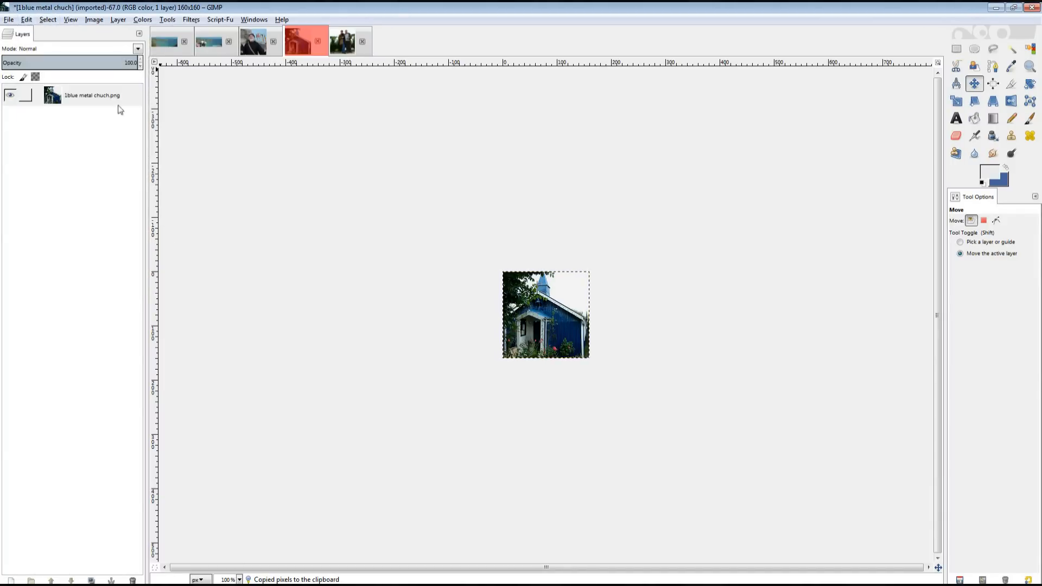
Paste it into the square frame image as a new layer and flatten it.
click(346, 42)
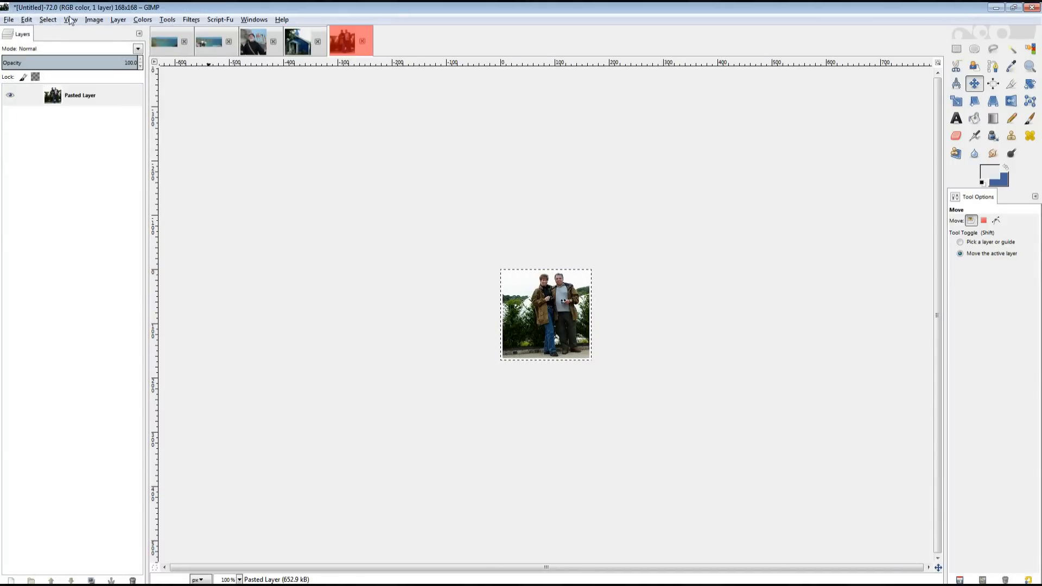
click(26, 19)
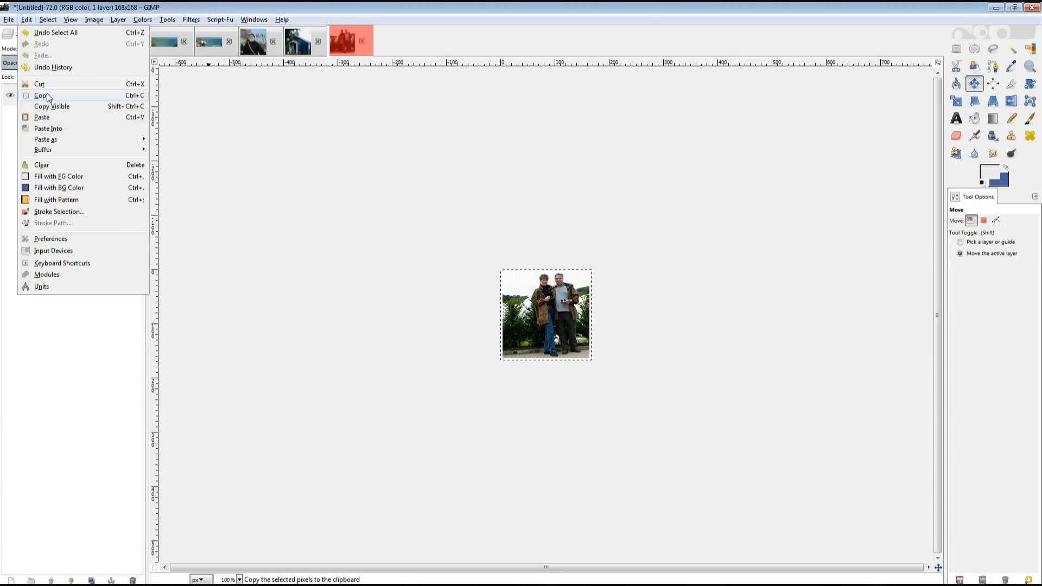
click(43, 117)
right_click(110, 97)
click(136, 122)
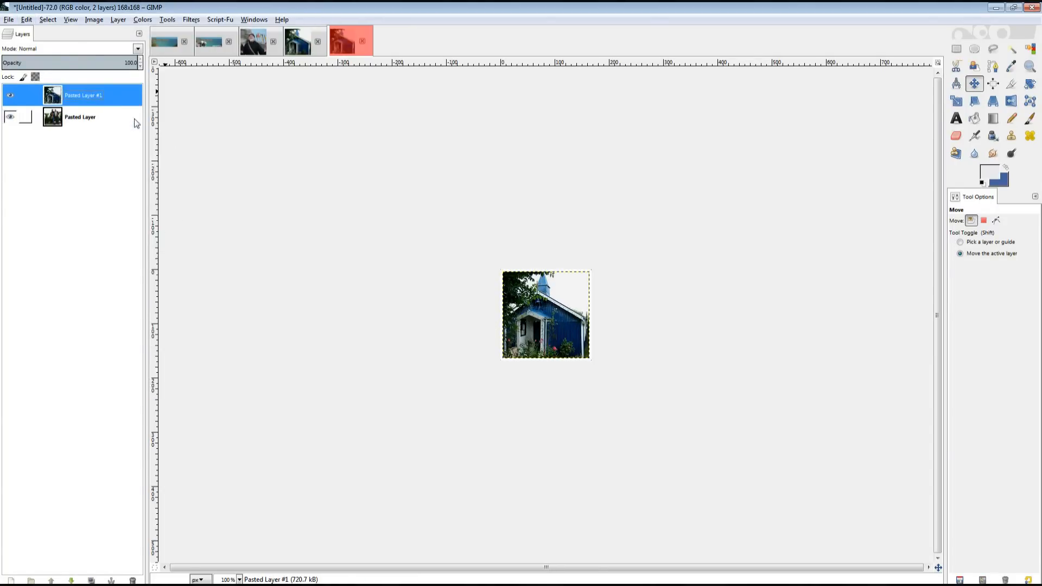
click(139, 35)
mouse_move(112, 42)
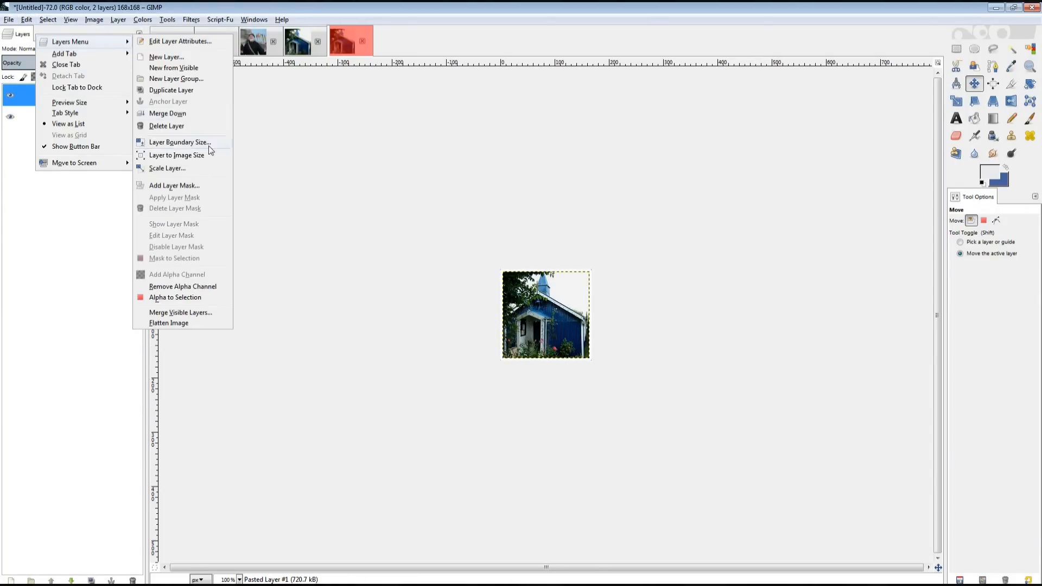
click(169, 323)
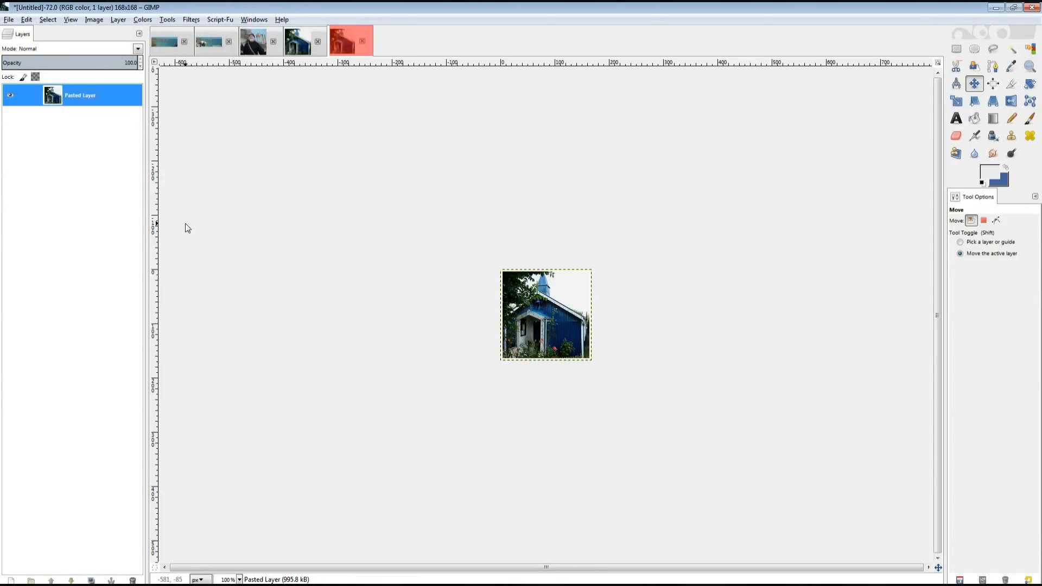
Select all of the framed church, copy it, and return to the cover.
click(48, 19)
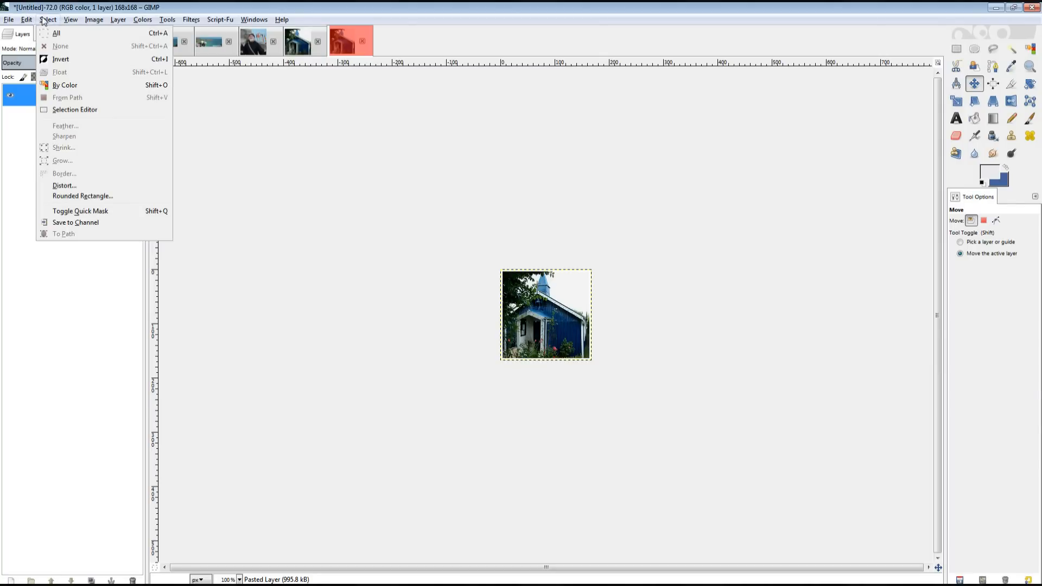
click(54, 33)
click(27, 20)
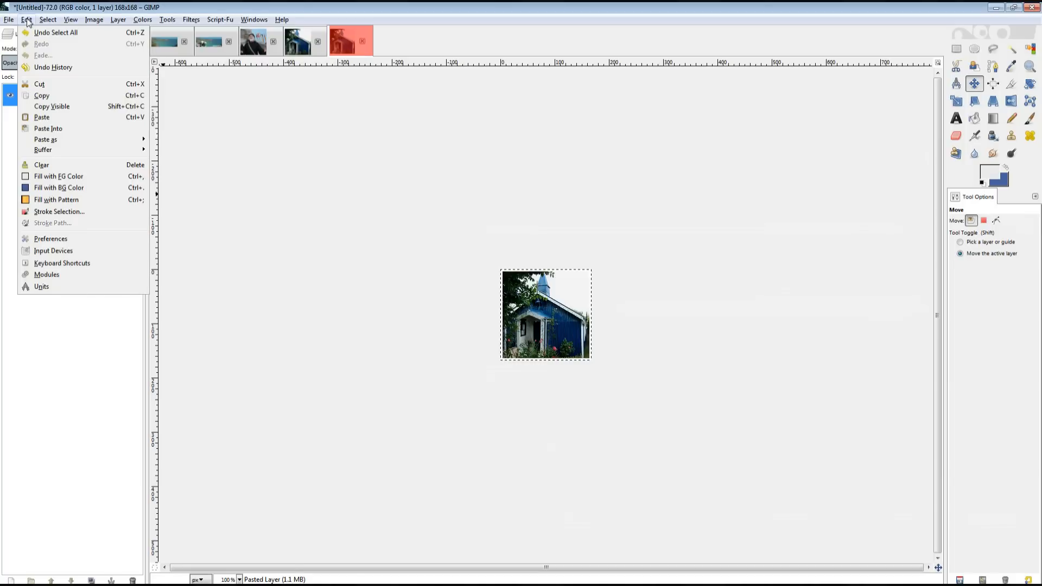
click(47, 96)
click(212, 43)
Paste the framed church onto the cover as a new layer named 'Metal Church'.
click(57, 121)
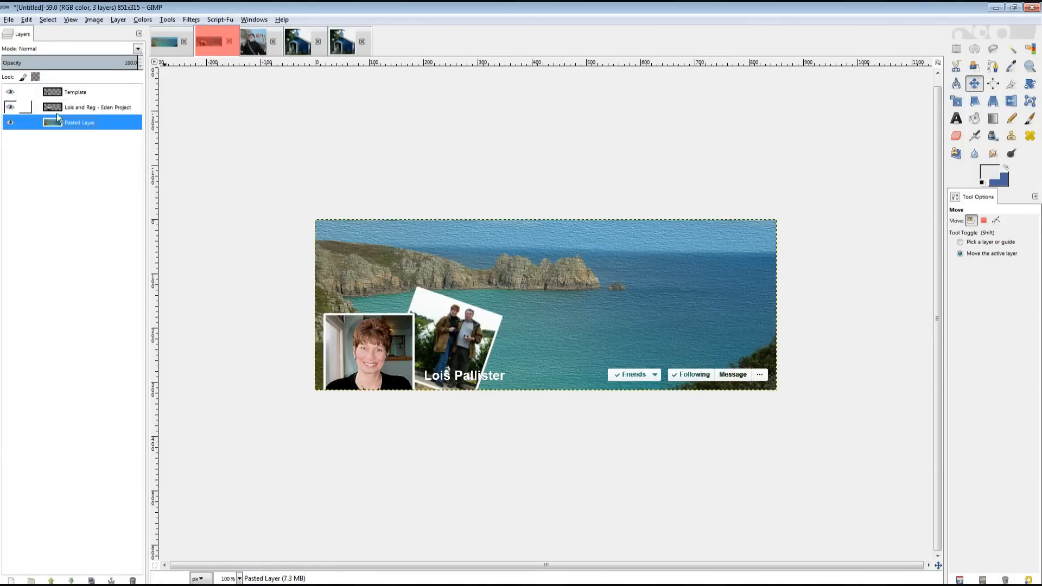
click(26, 20)
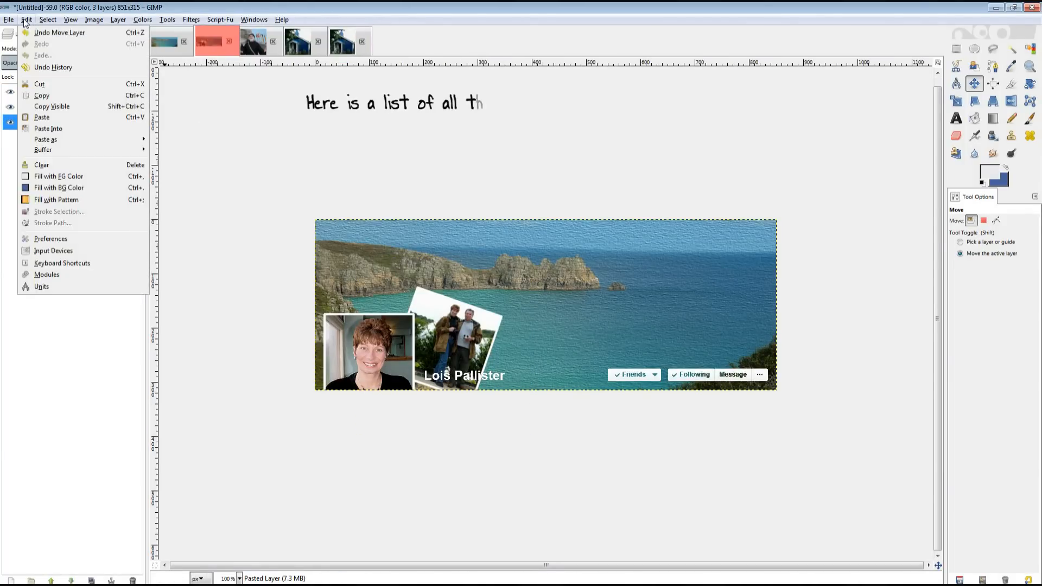
click(41, 116)
right_click(82, 93)
click(108, 114)
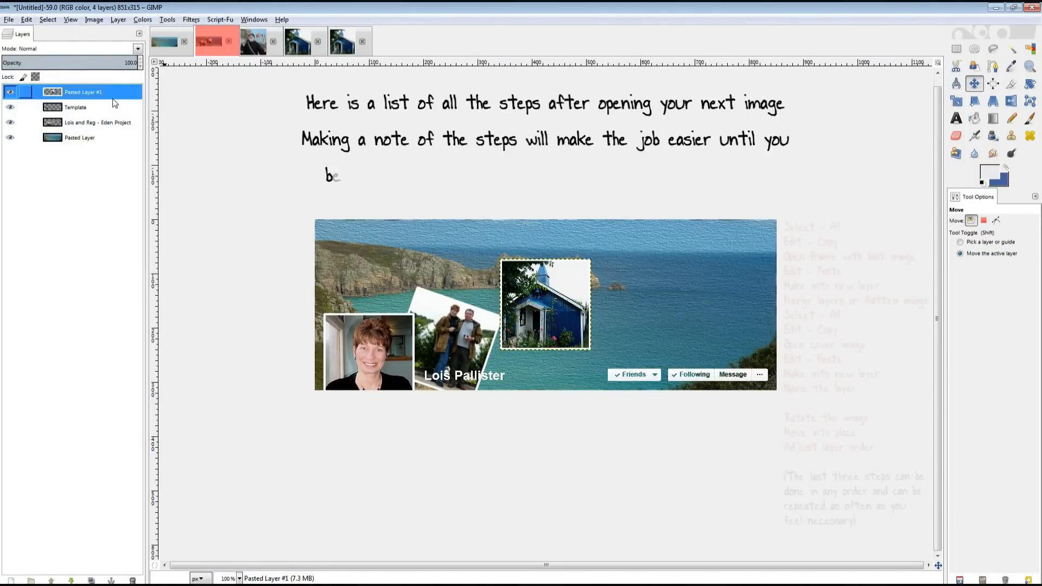
double_click(108, 92)
text(Metal)
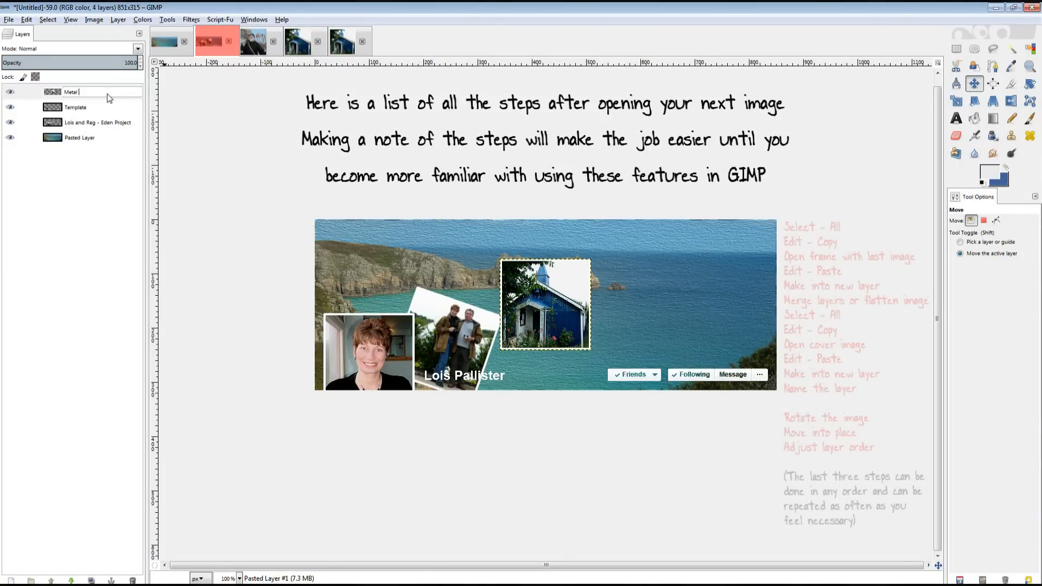
text( Church)
key(Return)
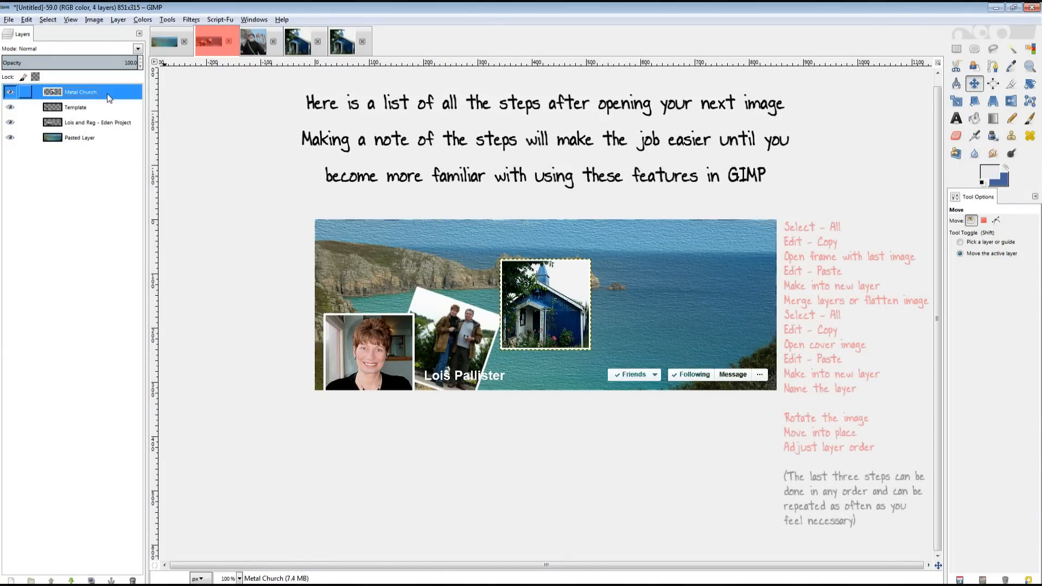
Place Metal Church below Template, tilt it about −17°, and move it to the upper left.
drag(107, 94, 108, 111)
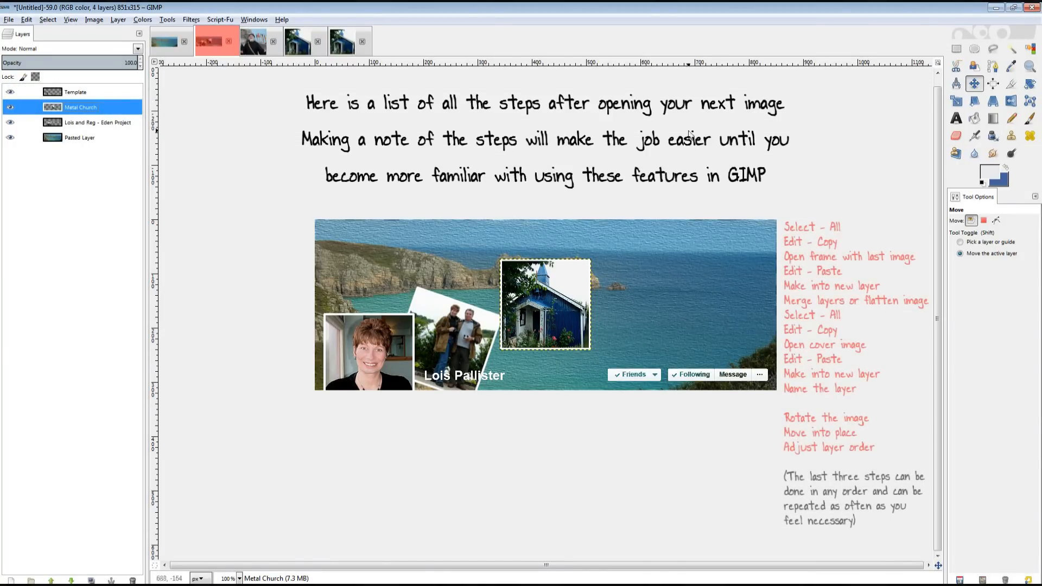
key(shift+r)
drag(564, 277, 561, 266)
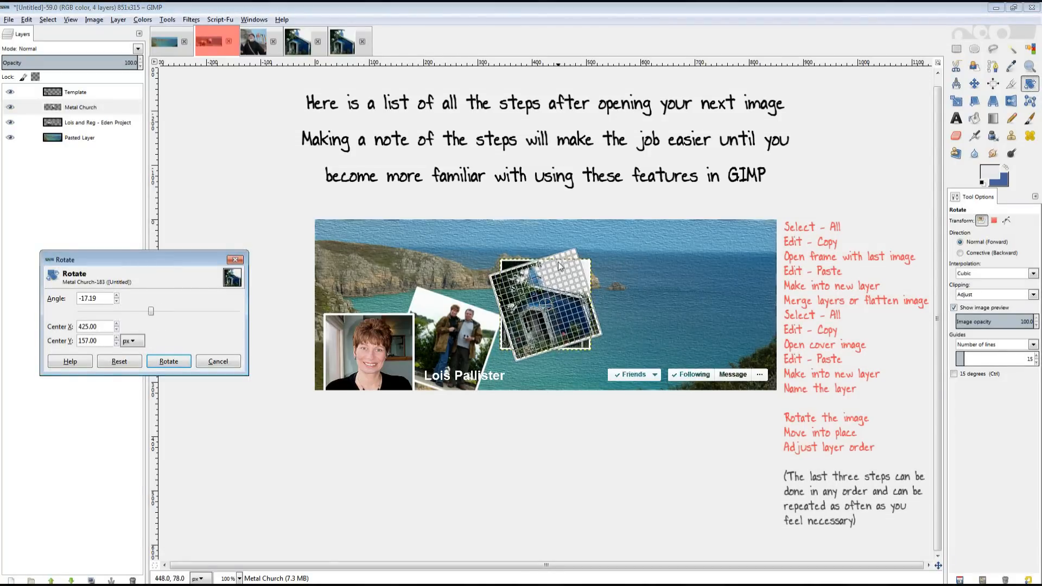
click(179, 361)
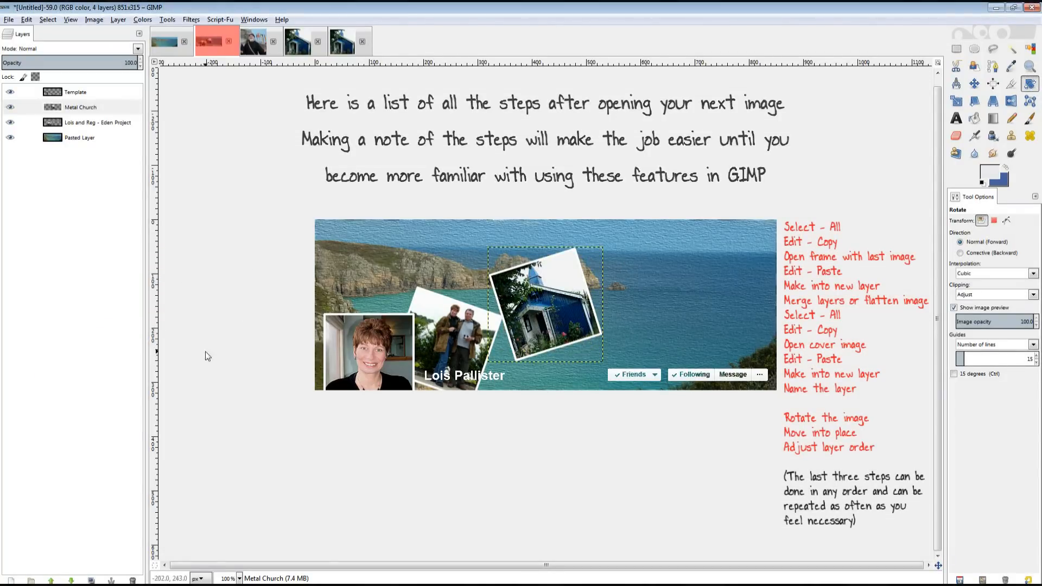
key(m)
drag(571, 292, 416, 262)
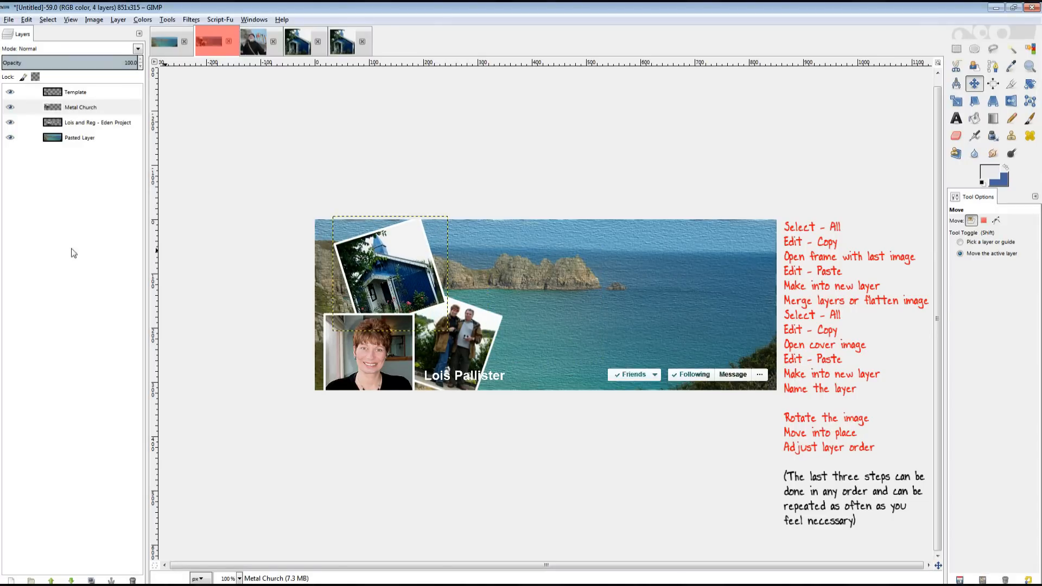
Close the church image and copy the whole bearded man's photo.
click(317, 42)
click(524, 365)
click(254, 42)
click(48, 20)
click(58, 33)
click(26, 20)
click(42, 97)
Paste the photo into the square frame as a new layer, flatten it, and copy the result.
click(298, 42)
click(27, 19)
click(42, 117)
right_click(112, 101)
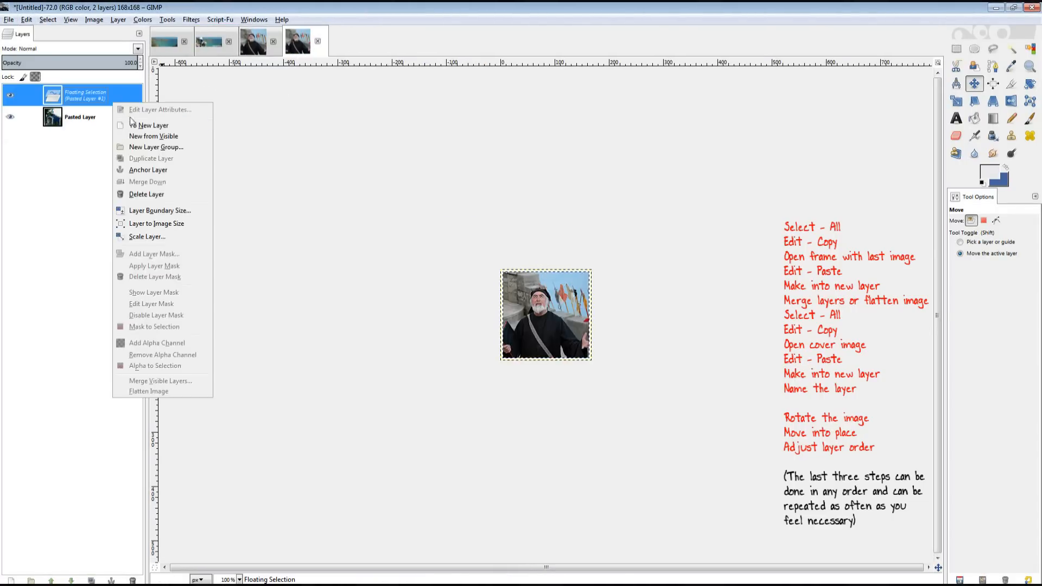
click(132, 126)
click(139, 34)
mouse_move(70, 42)
click(184, 317)
click(27, 19)
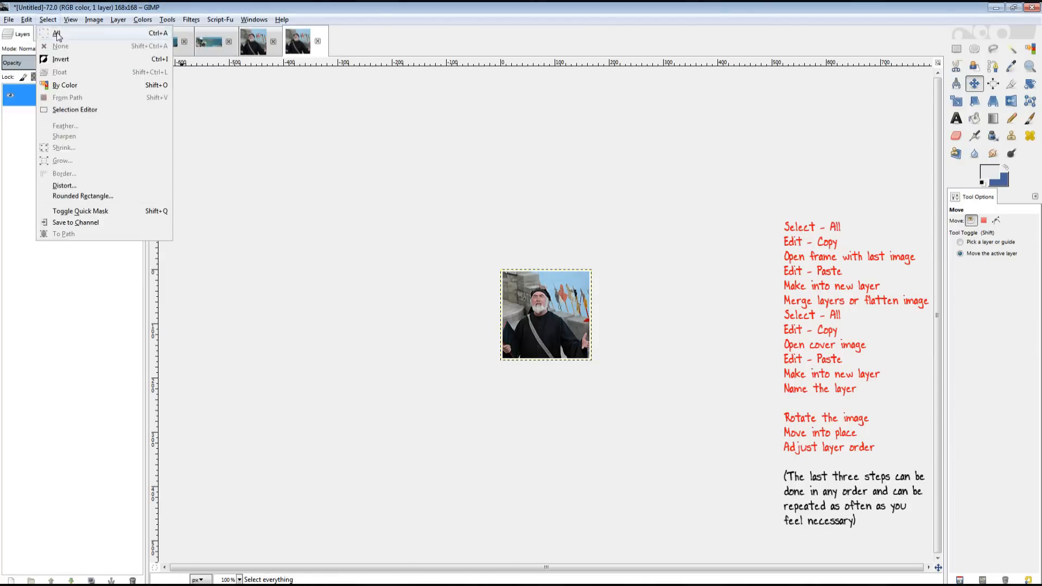
click(43, 97)
Paste the framed photo onto the cover as a layer named 'Chaucer - Minack' below Template.
click(206, 47)
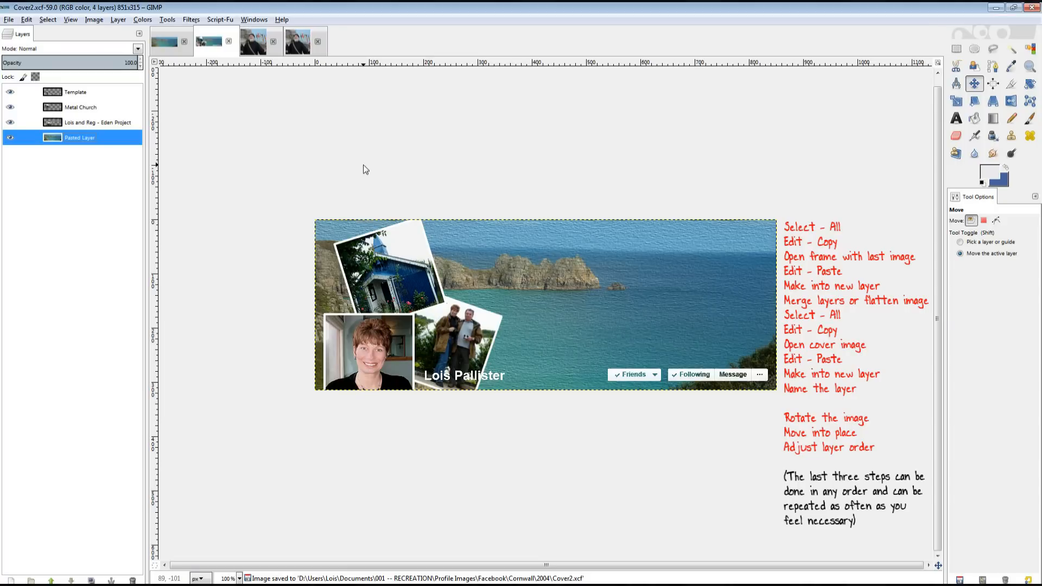
click(28, 20)
click(37, 121)
right_click(78, 96)
click(103, 120)
double_click(90, 93)
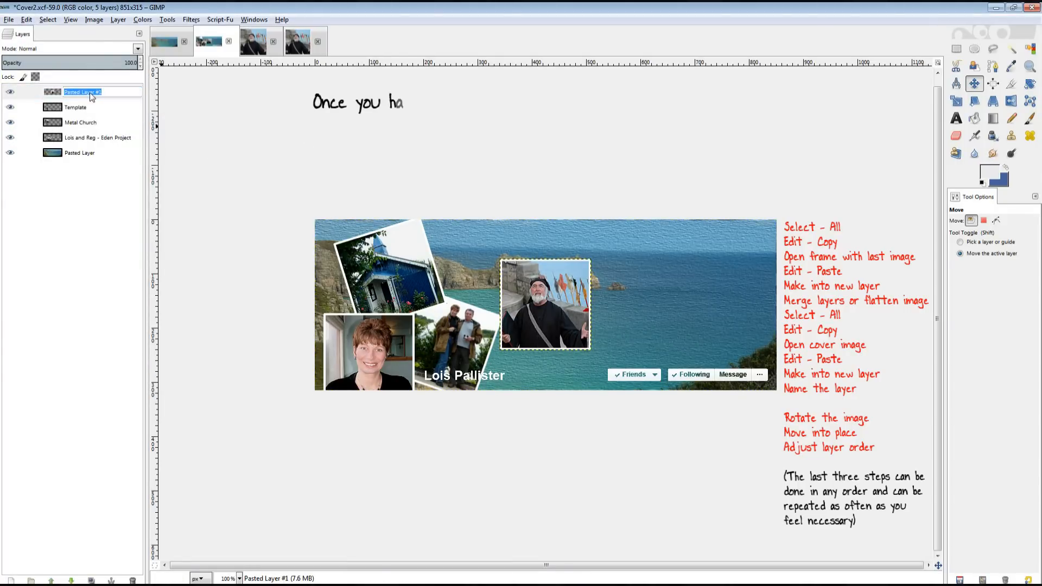
text(Chaucer - Minack)
key(Return)
mouse_move(90, 92)
mouse_down()
mouse_move(102, 141)
mouse_move(92, 113)
mouse_up()
Tilt the photo about 15° near the top centre, move Metal Church lowest, and save Cover2.xcf.
drag(575, 301, 505, 257)
click(1030, 84)
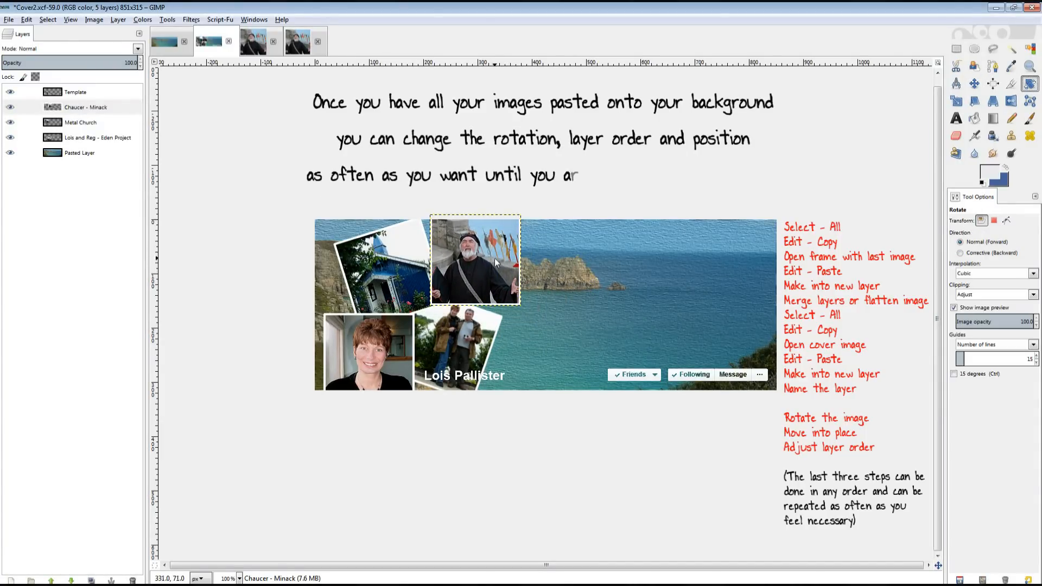
click(494, 258)
drag(156, 311, 164, 311)
click(168, 362)
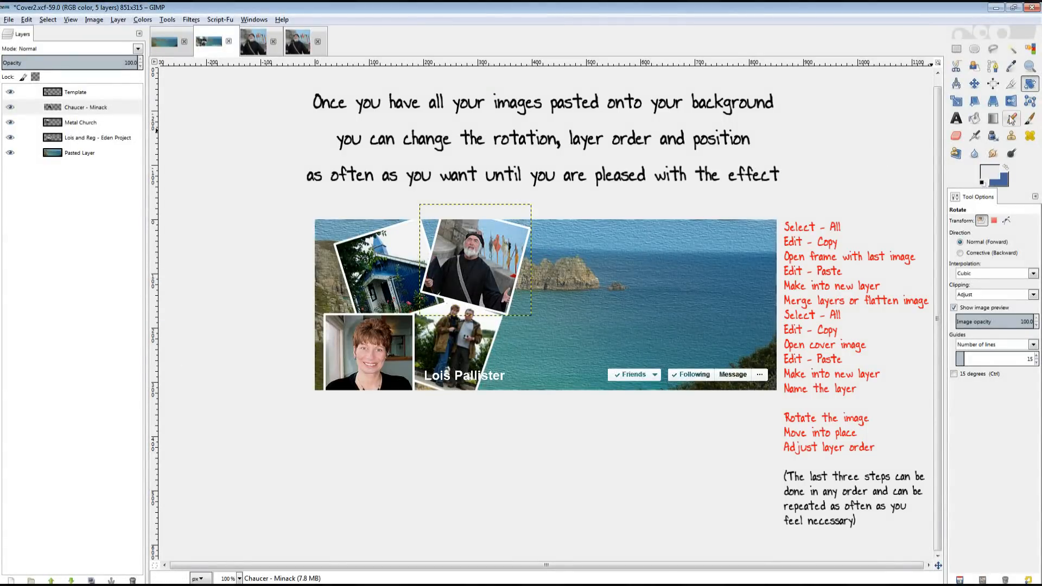
click(974, 84)
drag(485, 274, 481, 273)
drag(97, 110, 82, 144)
key(ctrl+s)
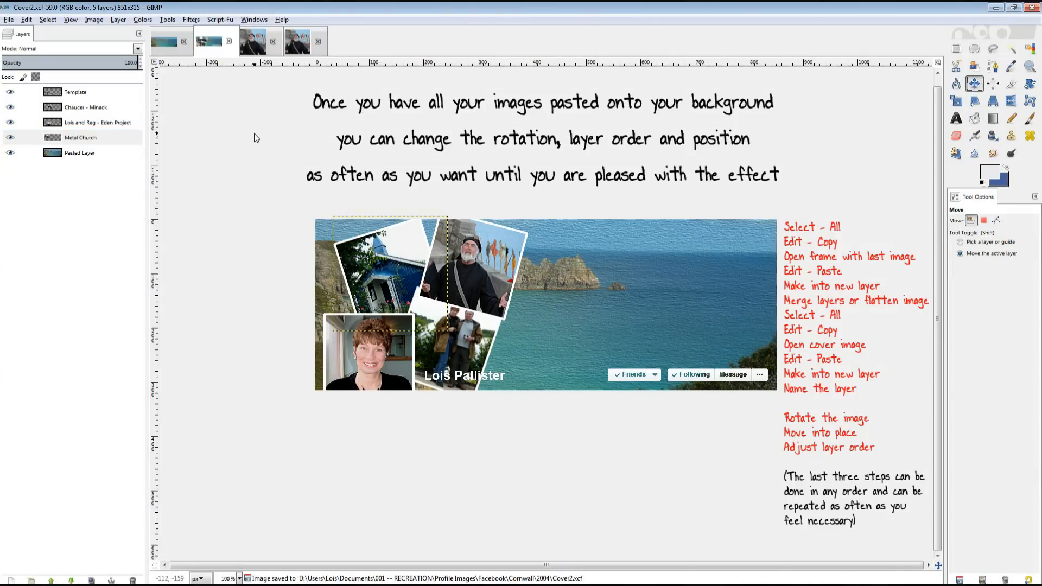
Show the SILOUHETTE, LOBSTER POTS, BLUE METAL CHURCH, LOIS AND REG, CHAUCER, CACAO PODS, WIFE OF BATH and title layers.
click(101, 108)
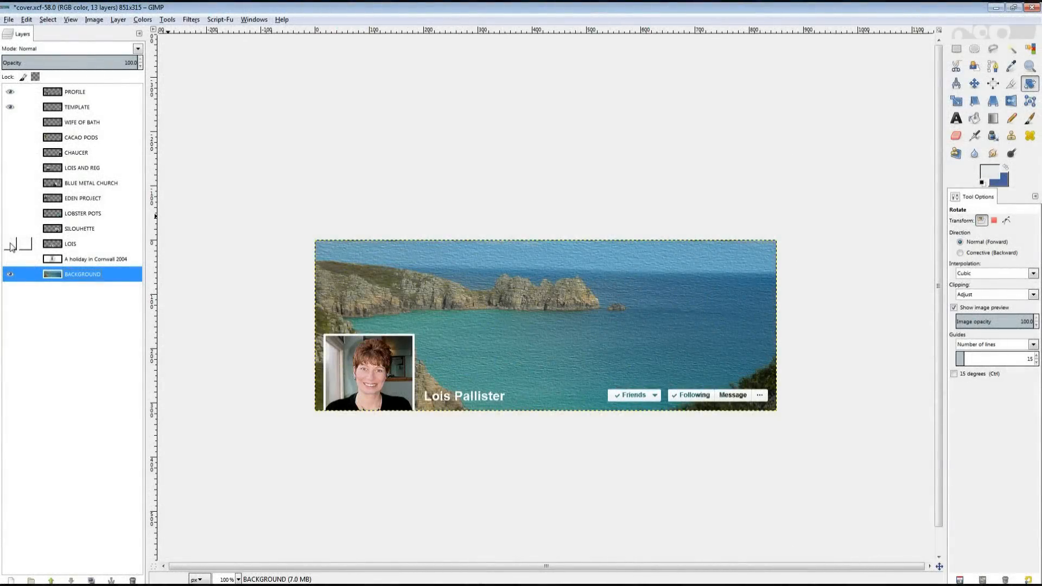
click(10, 245)
click(10, 229)
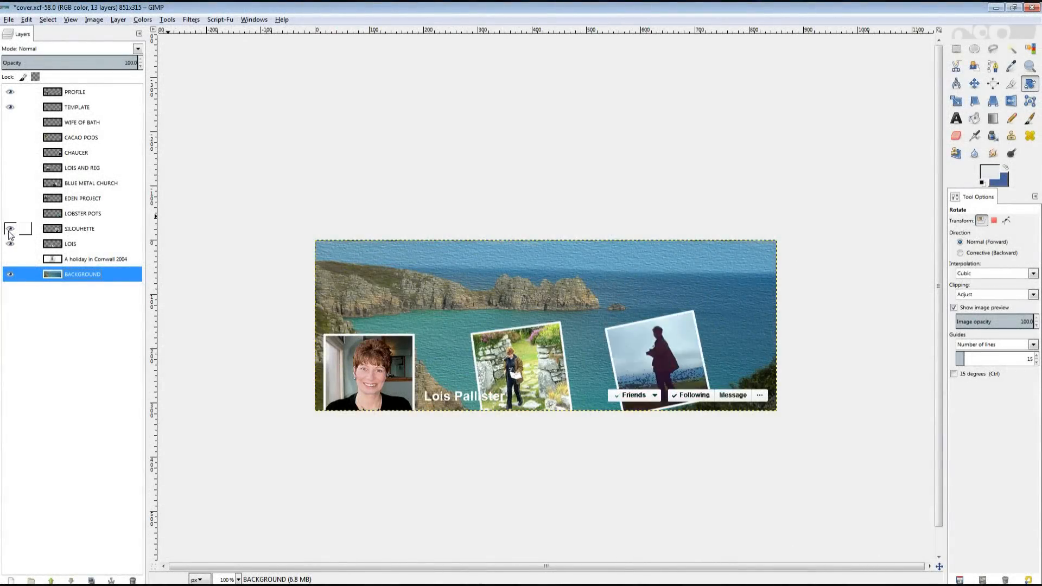
click(9, 213)
click(9, 199)
click(9, 183)
click(9, 168)
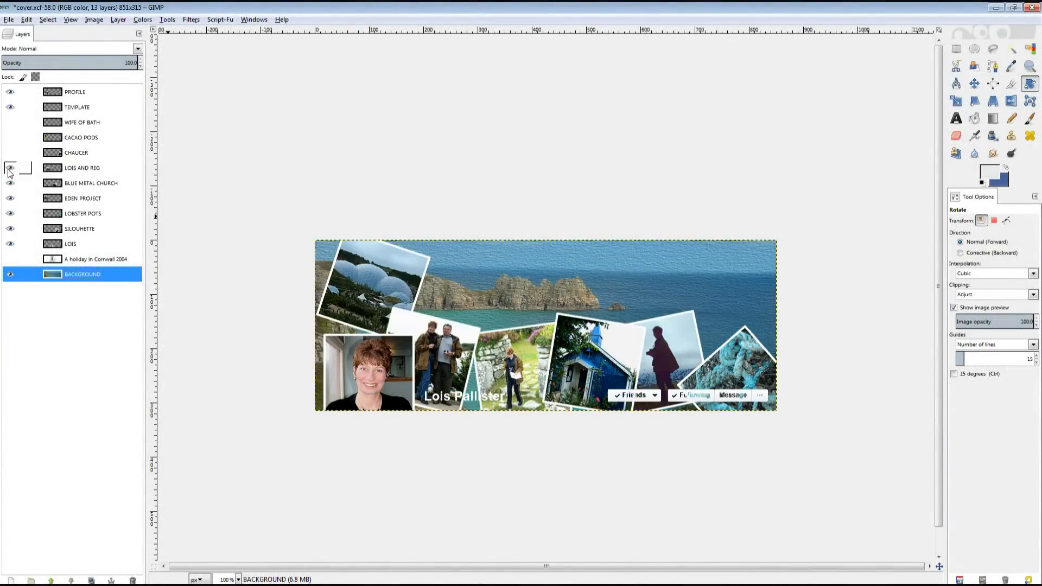
click(10, 152)
click(10, 138)
click(10, 122)
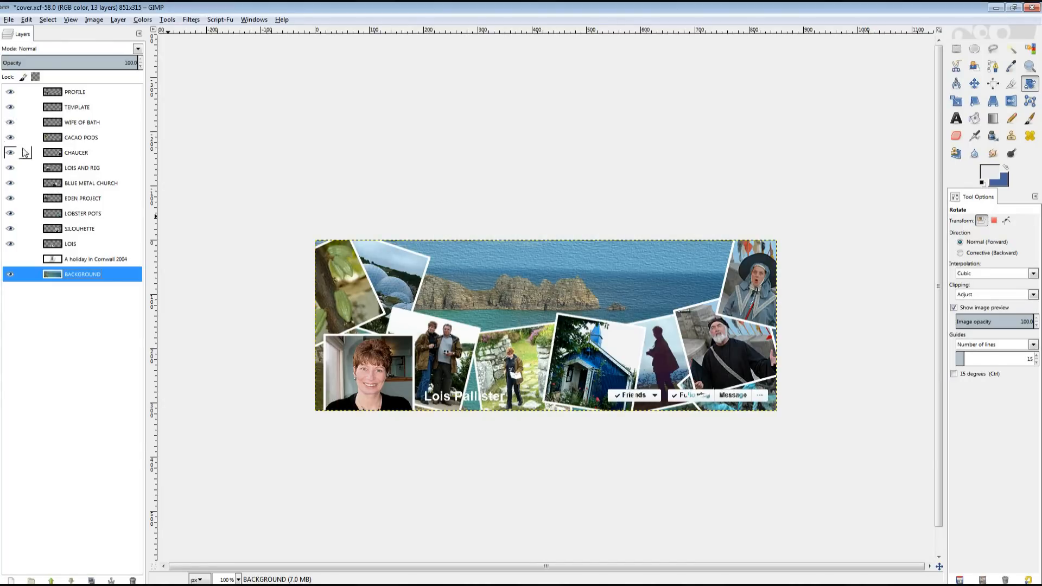
click(9, 259)
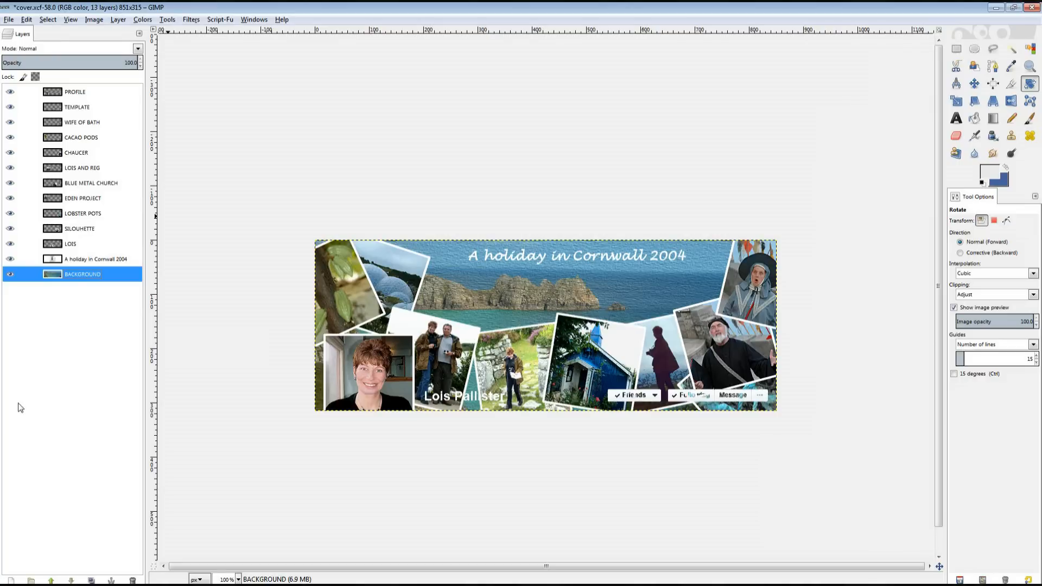
Apply a default Drop Shadow to CACAO PODS, then undo it because it enlarged the canvas.
click(81, 138)
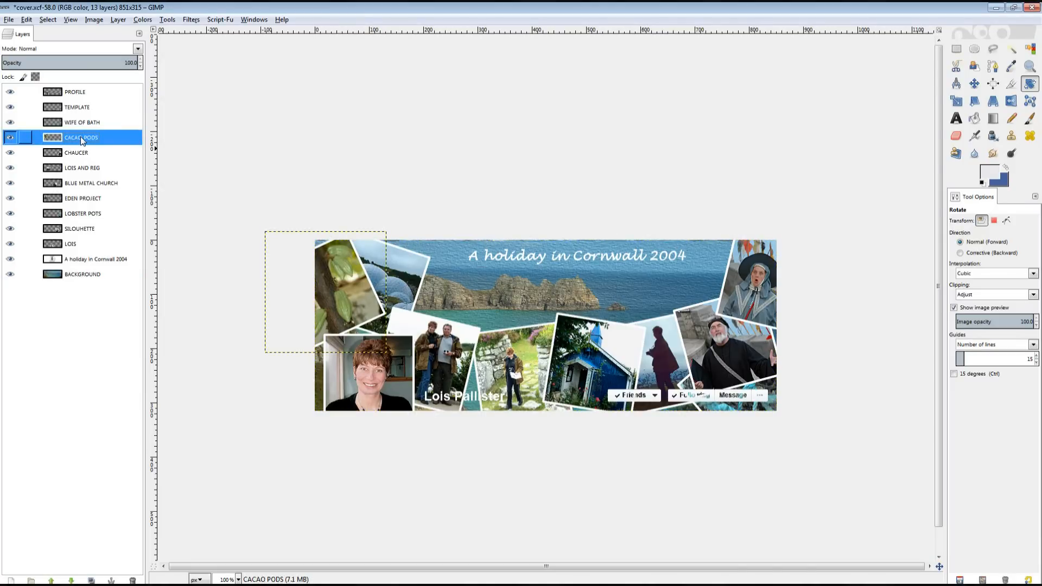
click(190, 21)
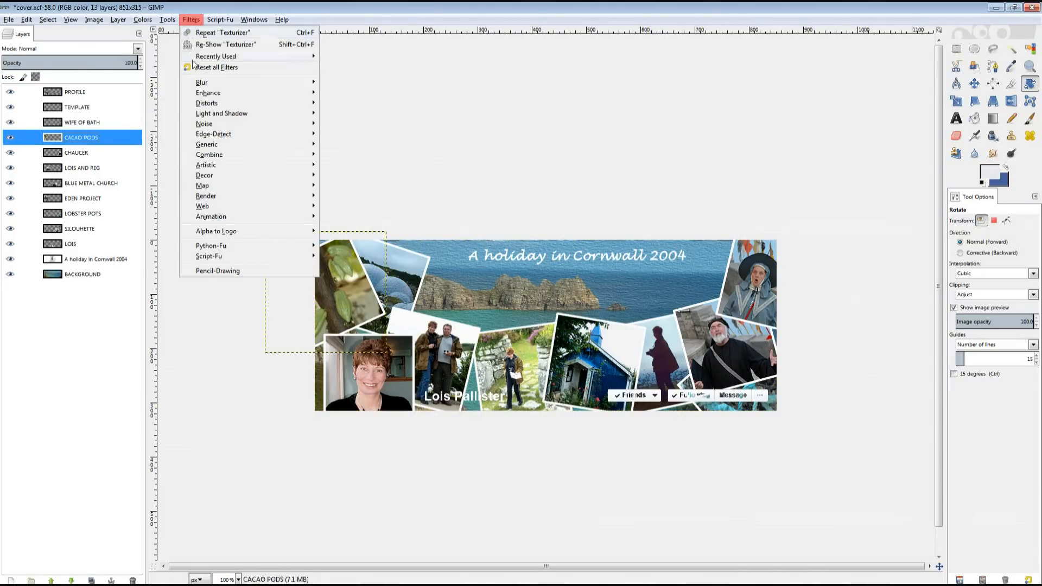
mouse_move(212, 115)
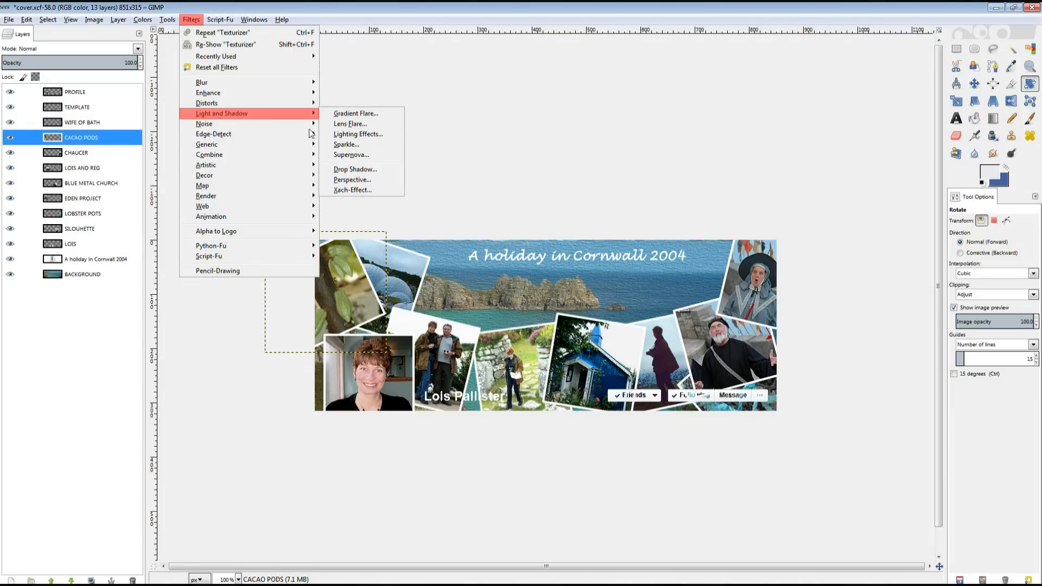
click(355, 169)
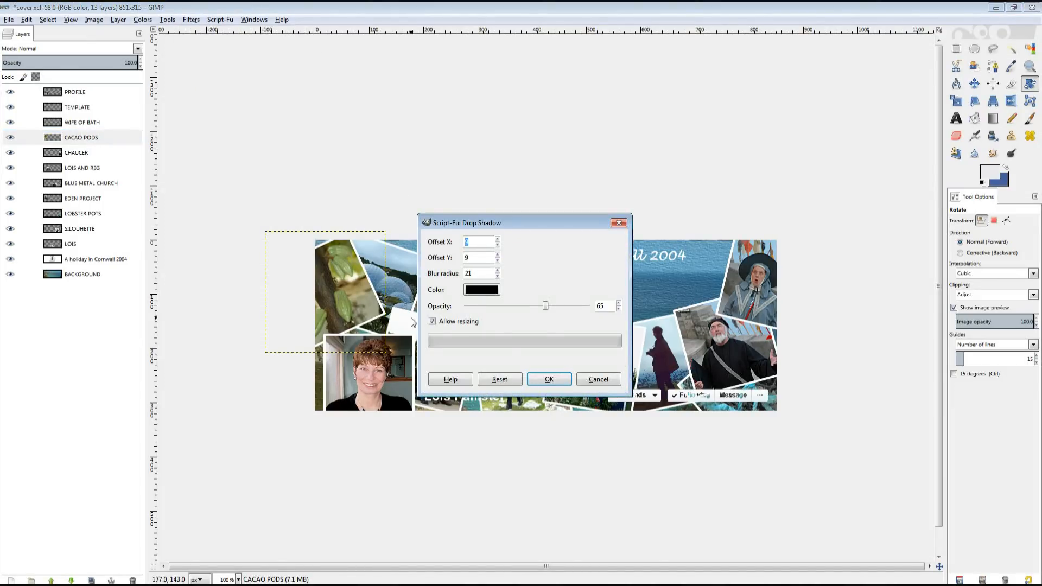
click(482, 242)
click(500, 380)
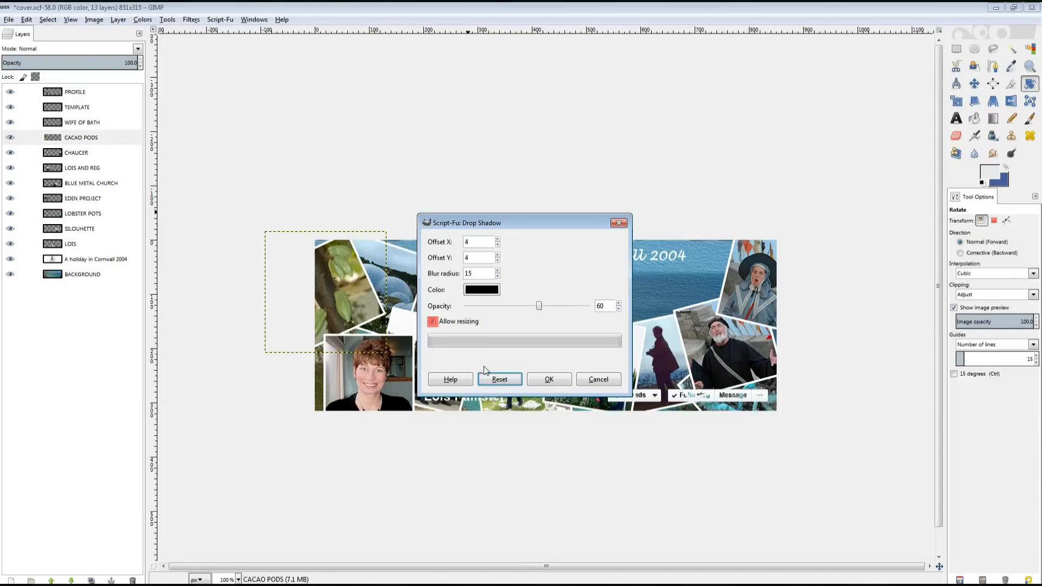
click(550, 380)
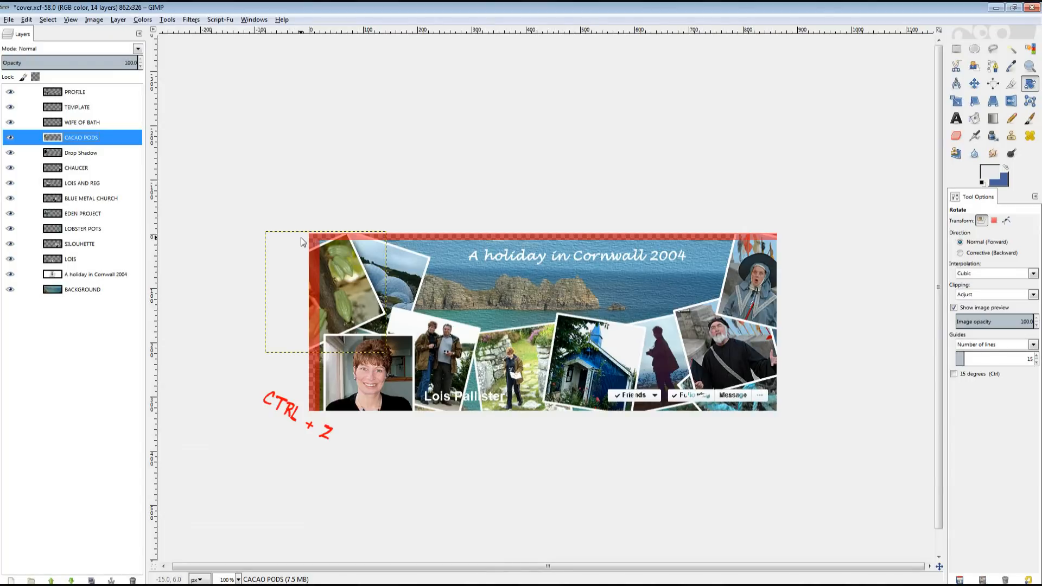
key(ctrl+z)
Reapply the Drop Shadow (offset 4, blur 15, opacity 60) with Allow resizing turned off.
click(191, 19)
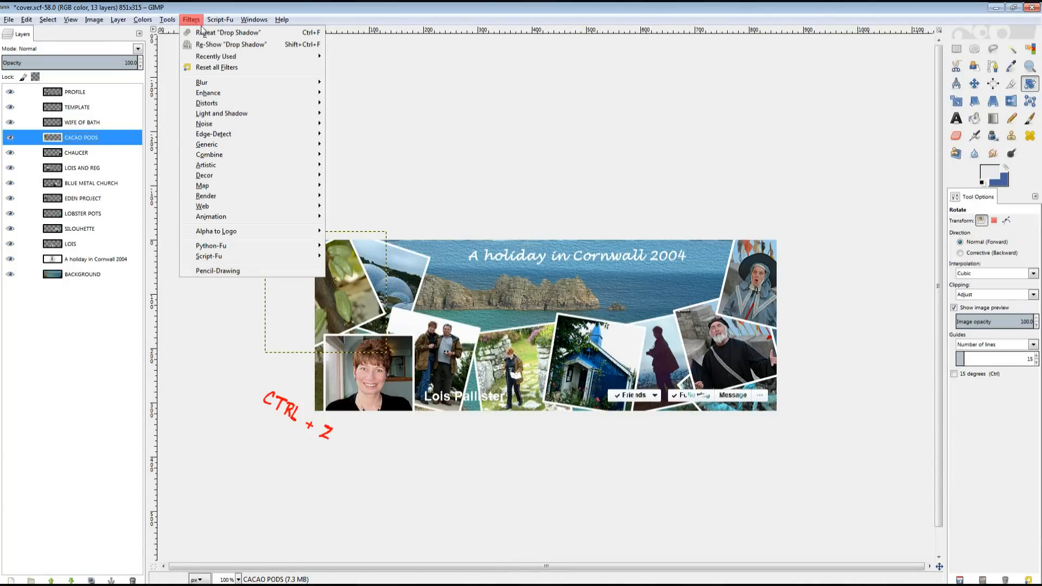
click(215, 45)
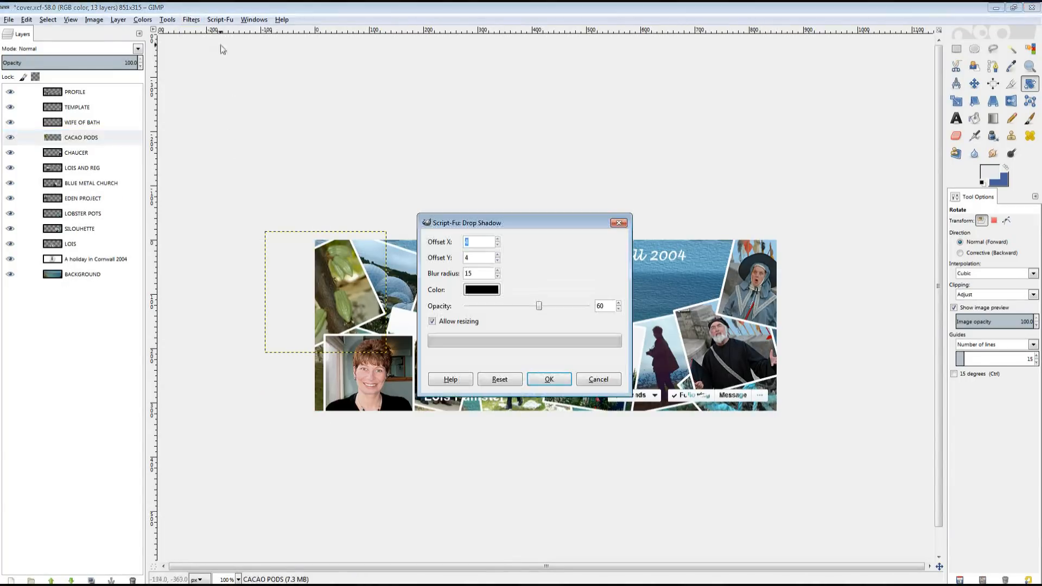
click(432, 323)
click(549, 379)
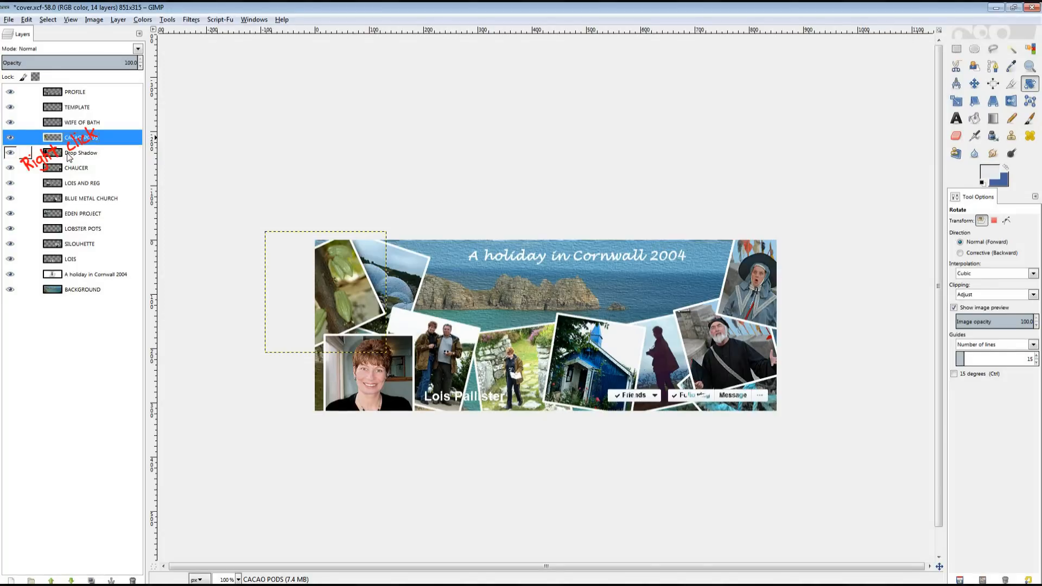
right_click(69, 154)
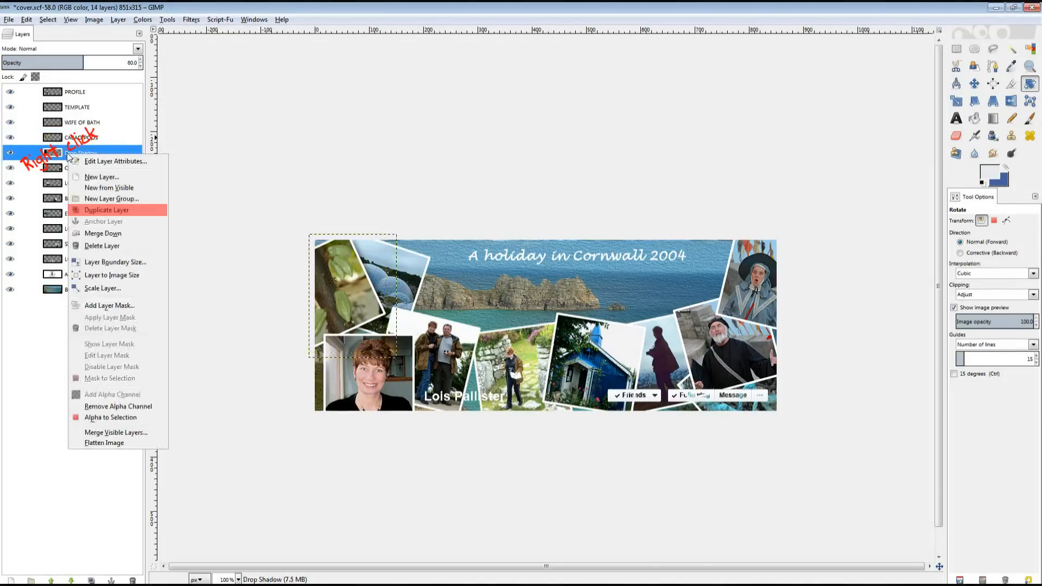
click(106, 210)
right_click(95, 151)
key(u)
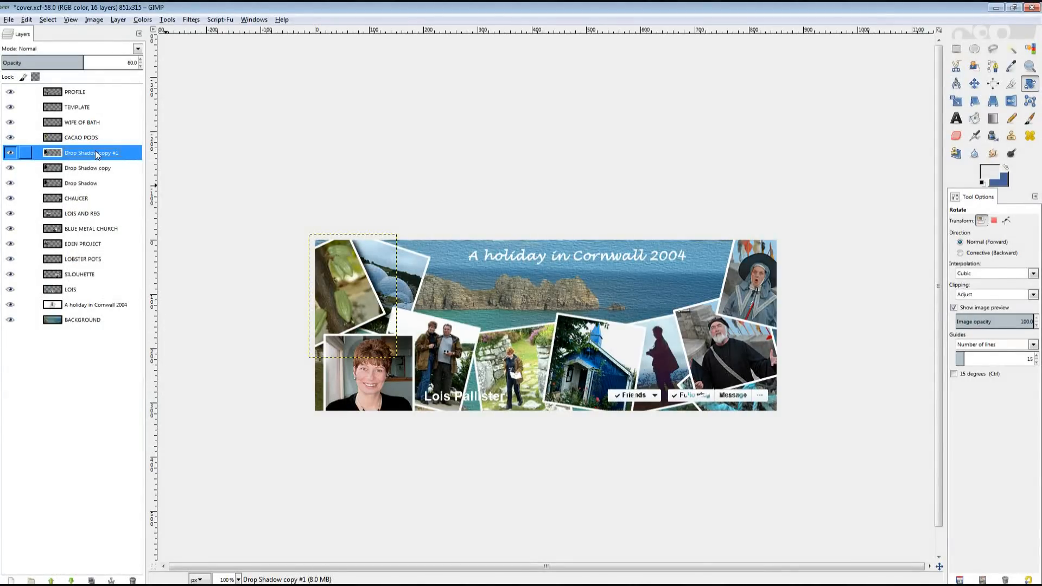
right_click(96, 152)
key(u)
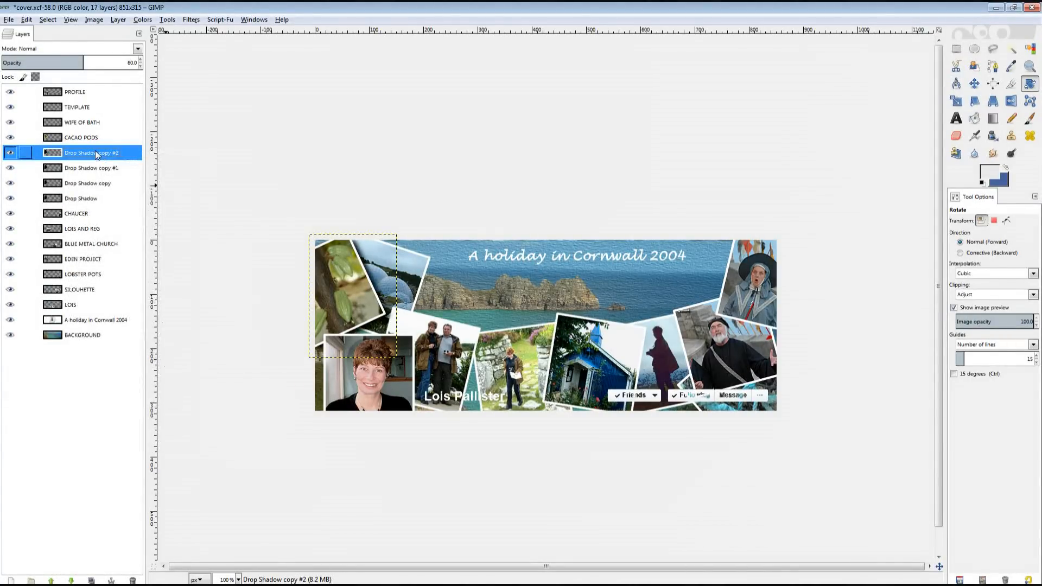
right_click(96, 152)
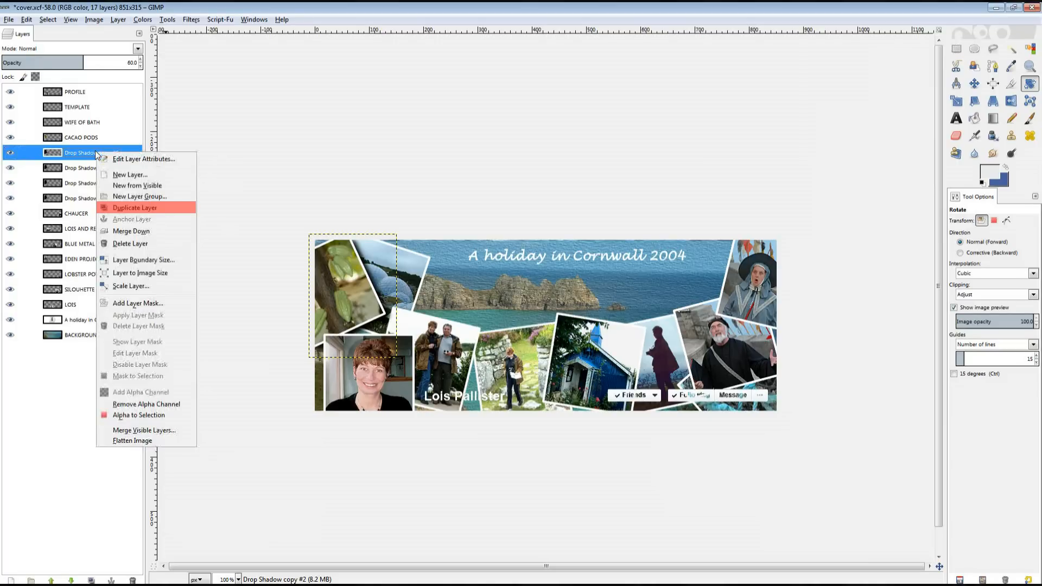
key(u)
right_click(96, 153)
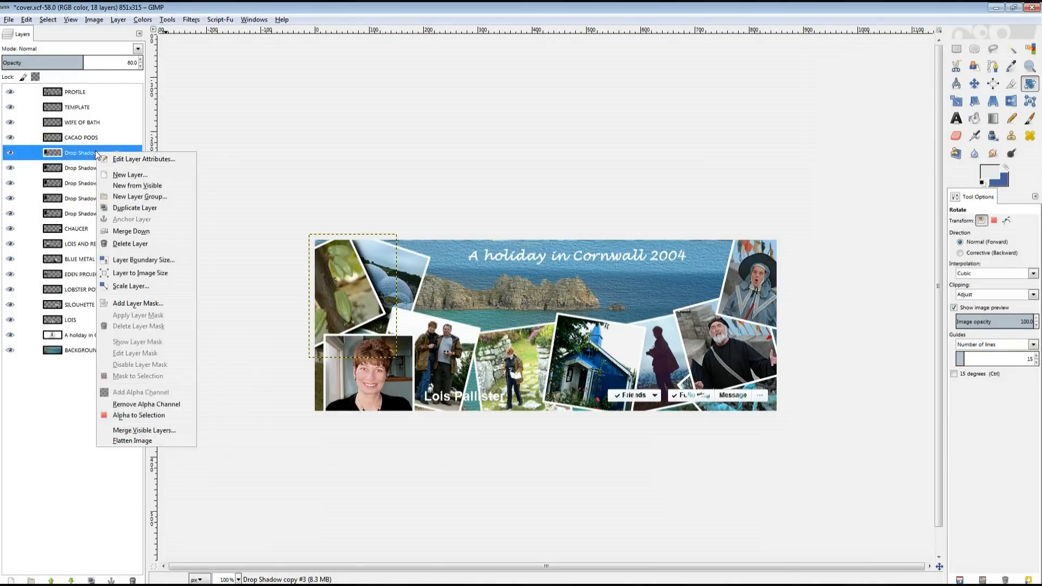
key(u)
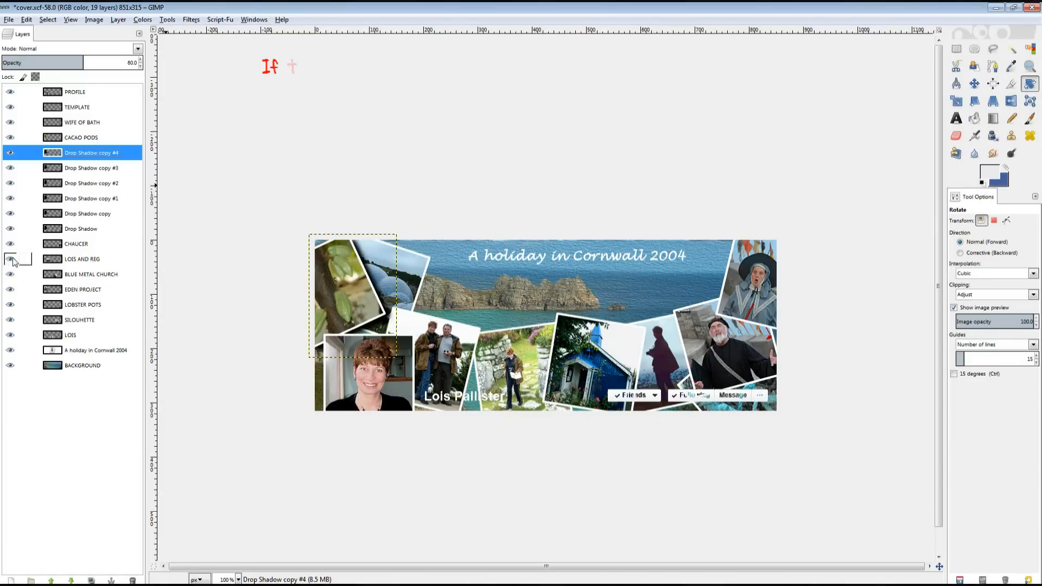
click(10, 244)
click(9, 259)
click(9, 274)
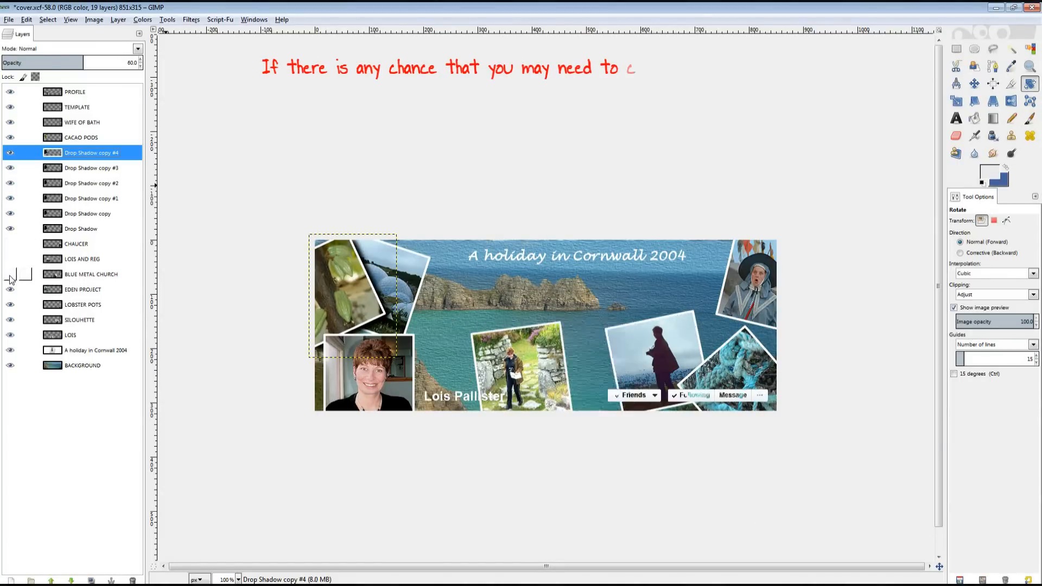
click(10, 289)
click(10, 304)
click(10, 320)
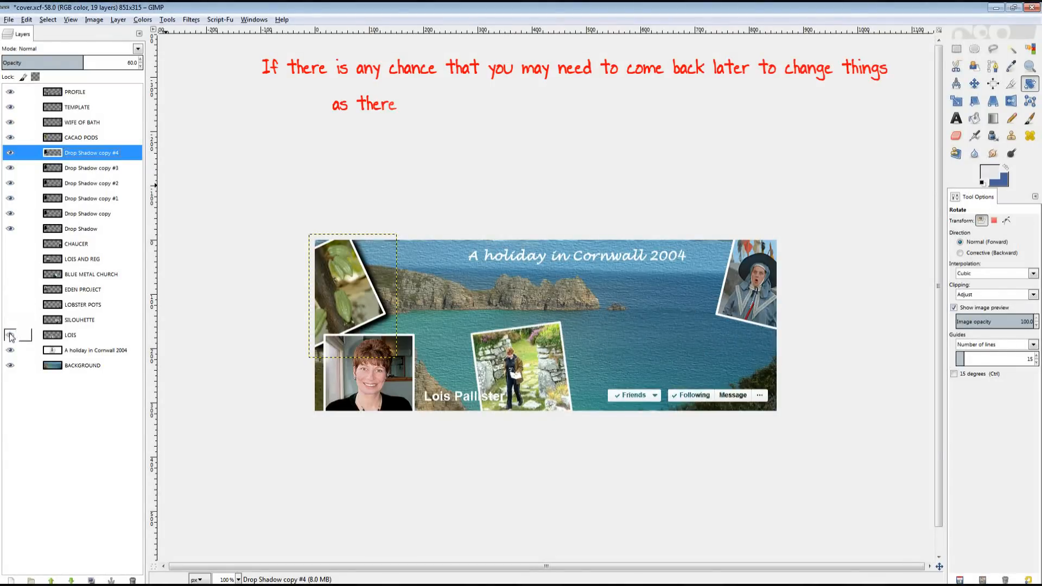
click(9, 335)
click(10, 350)
click(10, 365)
click(9, 122)
click(10, 107)
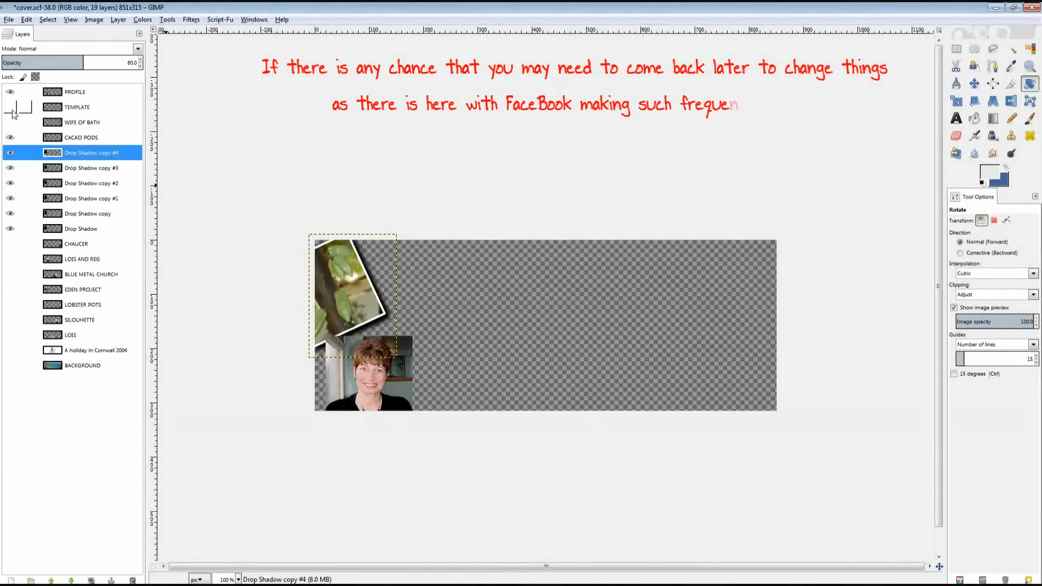
click(10, 92)
click(80, 137)
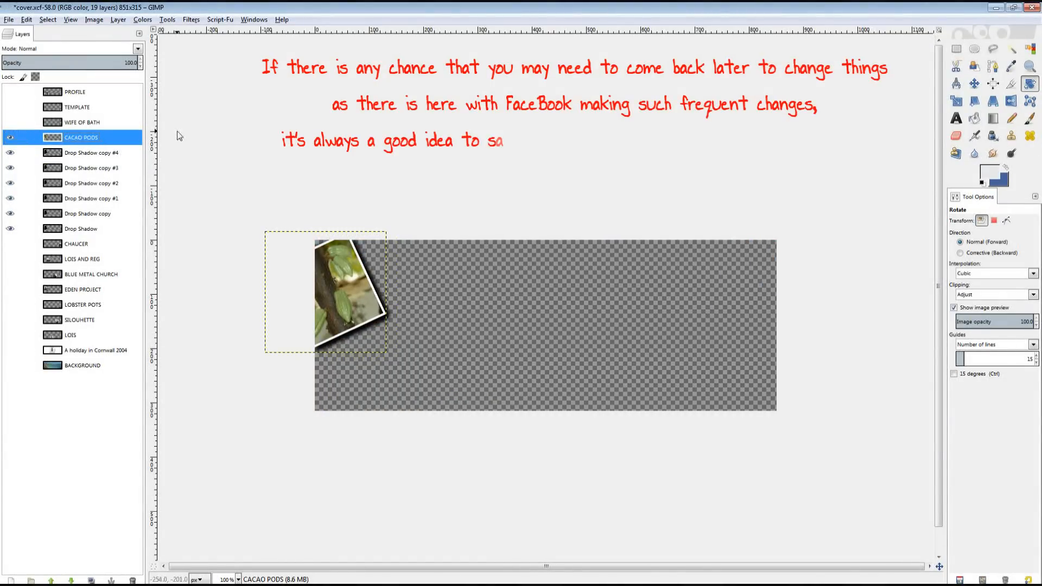
click(139, 34)
mouse_move(97, 40)
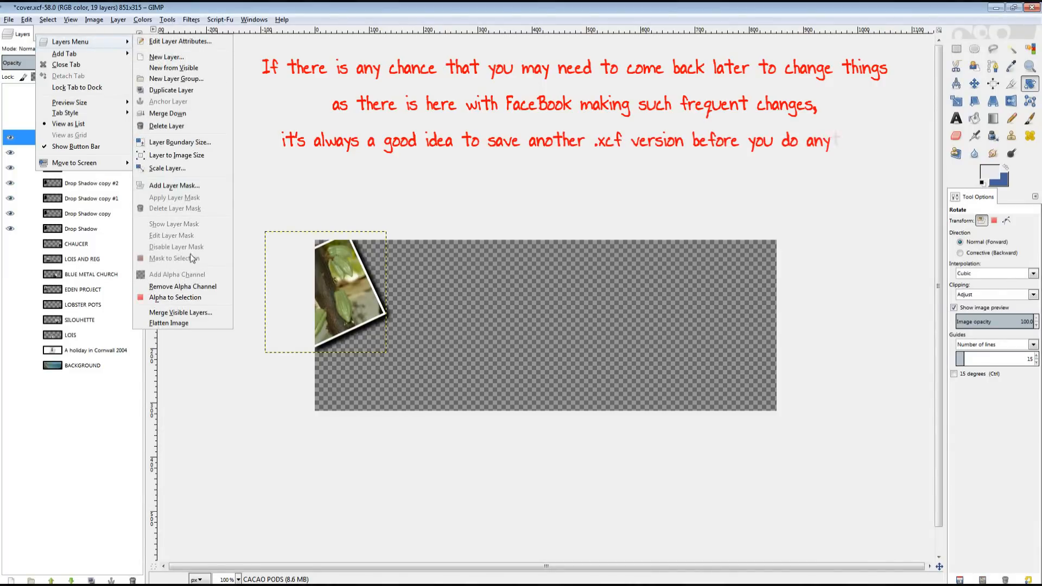
click(188, 313)
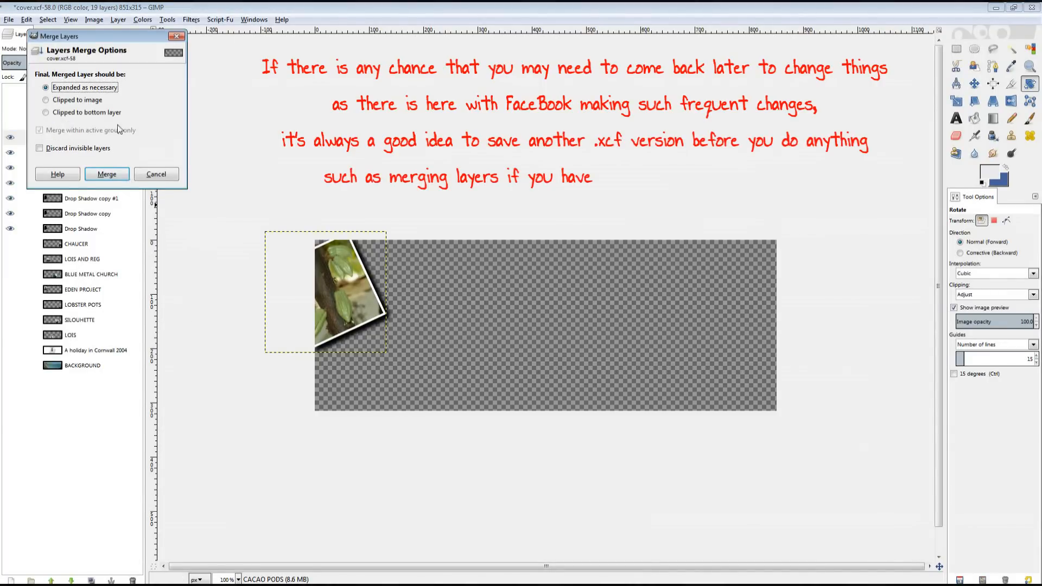
click(106, 175)
double_click(99, 139)
text(cacoa pods)
key(Return)
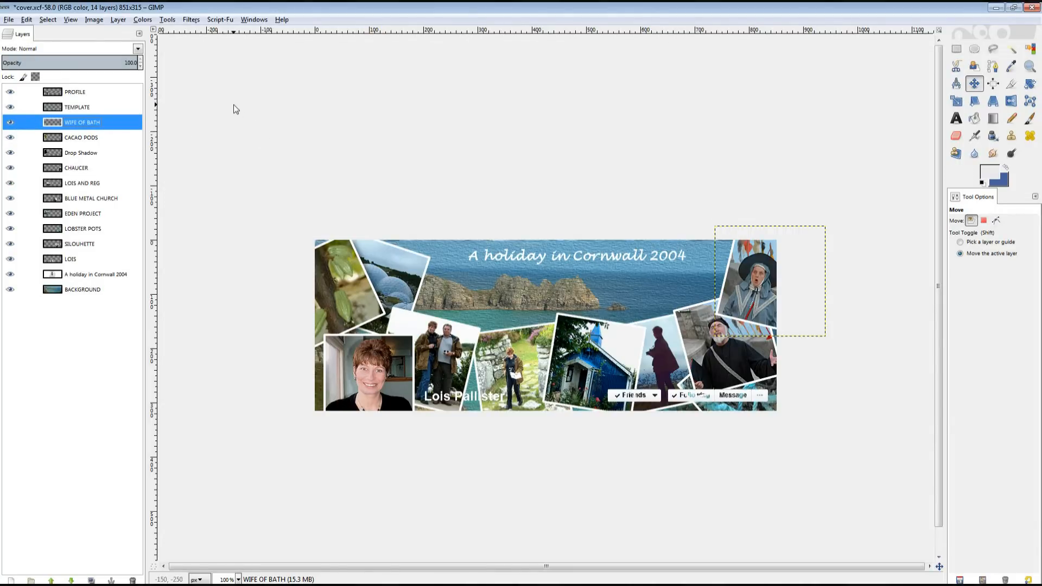
Repeat the drop shadow on WIFE OF BATH, CHAUCER and LOIS AND REG.
click(191, 21)
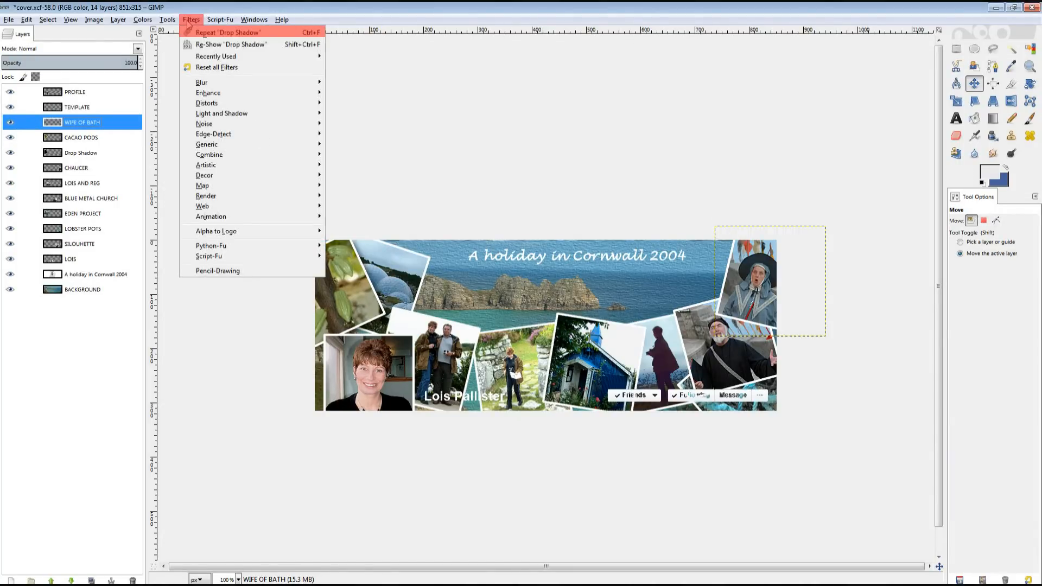
click(197, 32)
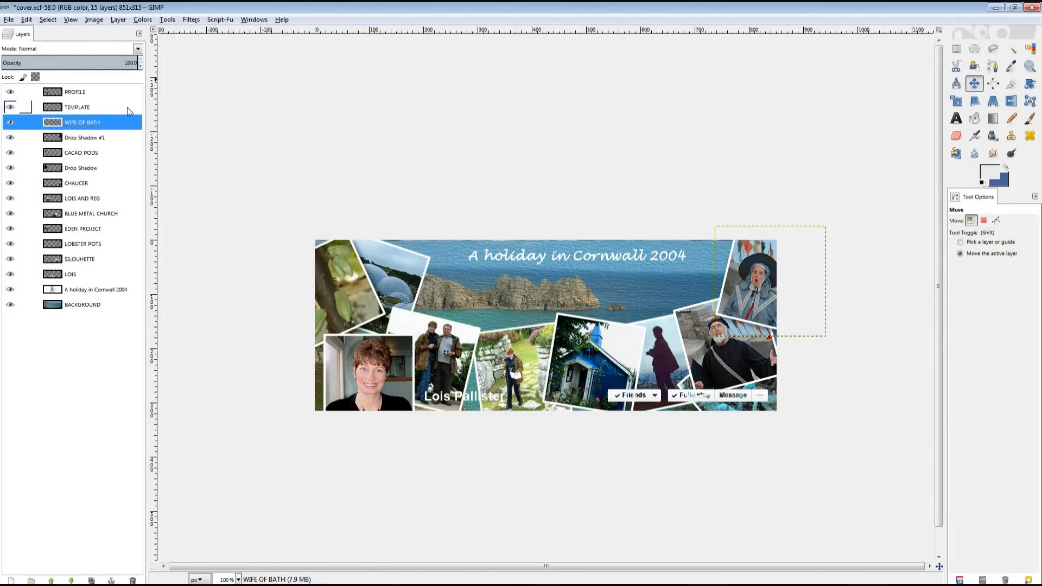
click(76, 183)
click(191, 20)
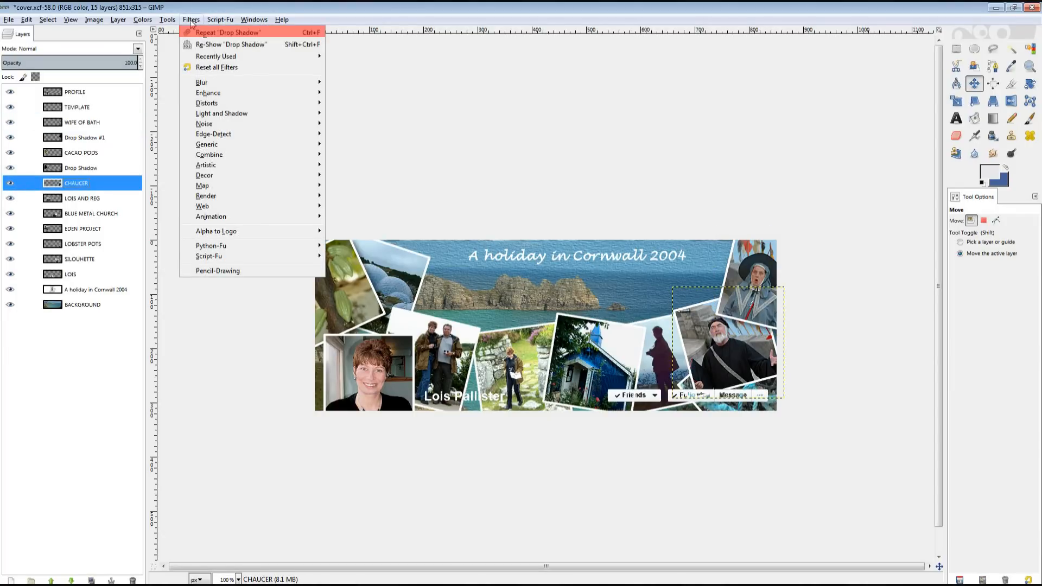
click(213, 34)
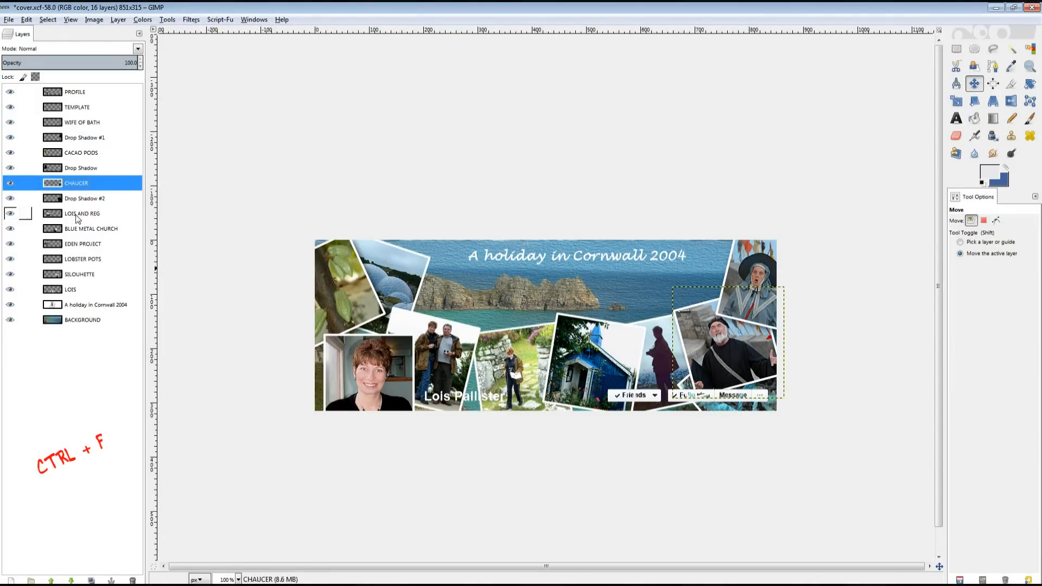
click(79, 214)
key(ctrl+f)
Repeat the drop shadow on BLUE METAL CHURCH, EDEN PROJECT, LOBSTER POTS, SILOUHETTE and the title.
click(78, 243)
key(ctrl+f)
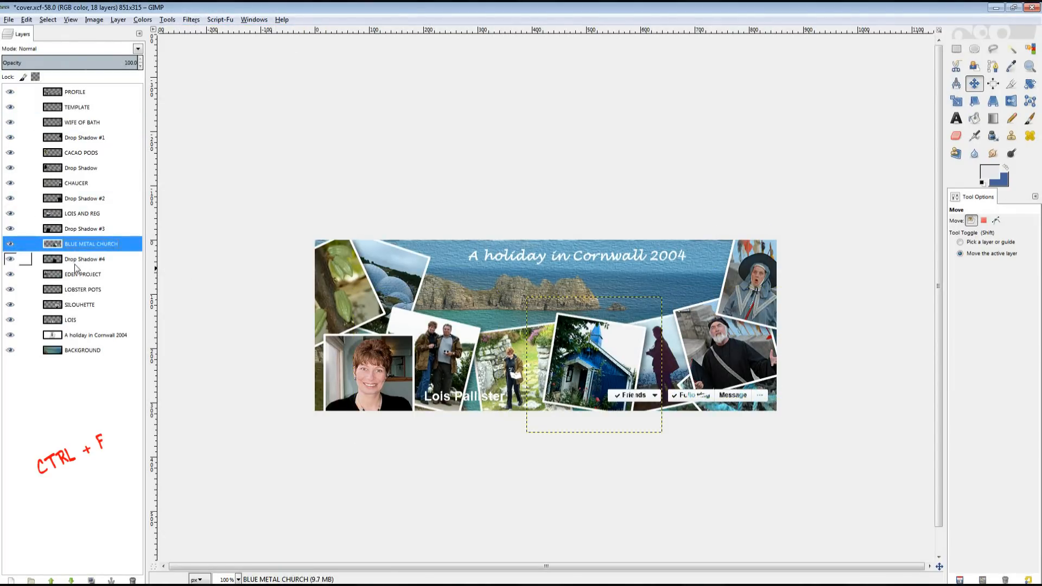
click(75, 275)
key(ctrl+f)
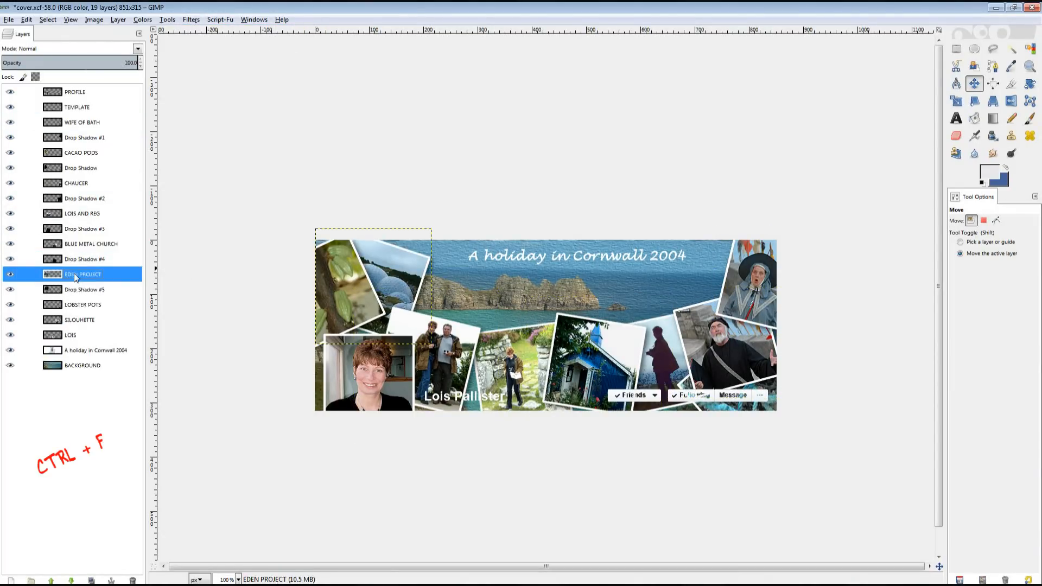
click(76, 305)
key(ctrl+f)
click(78, 336)
key(ctrl+f)
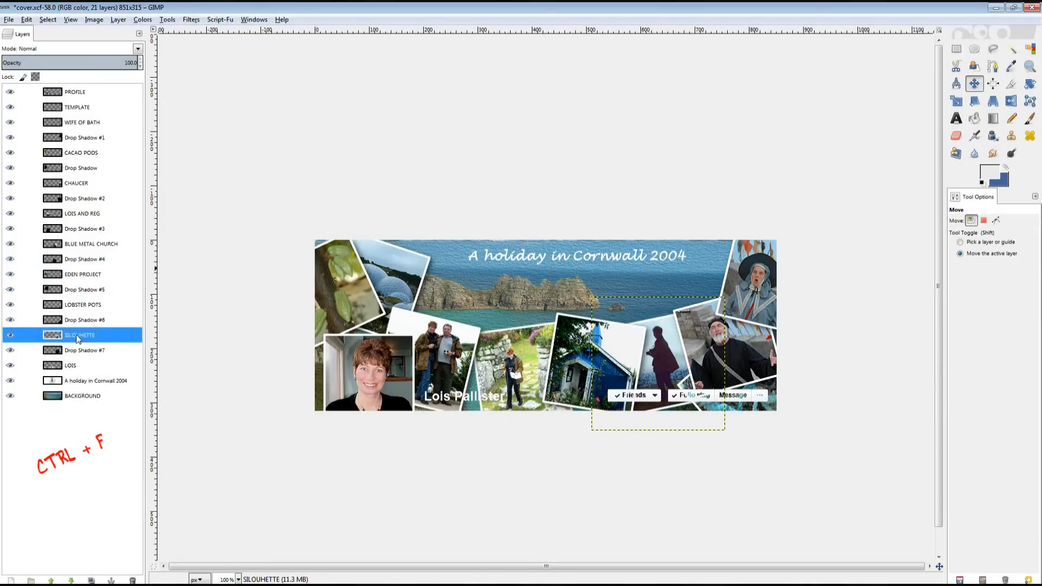
click(99, 381)
key(ctrl+f)
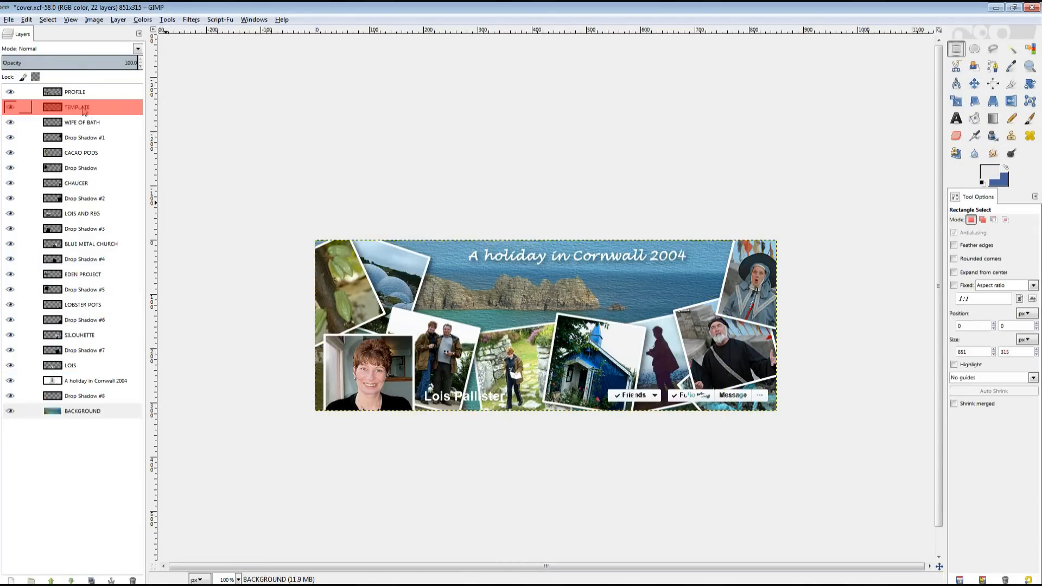
Delete the profile name and buttons strip from the TEMPLATE layer and clear the selection.
click(83, 109)
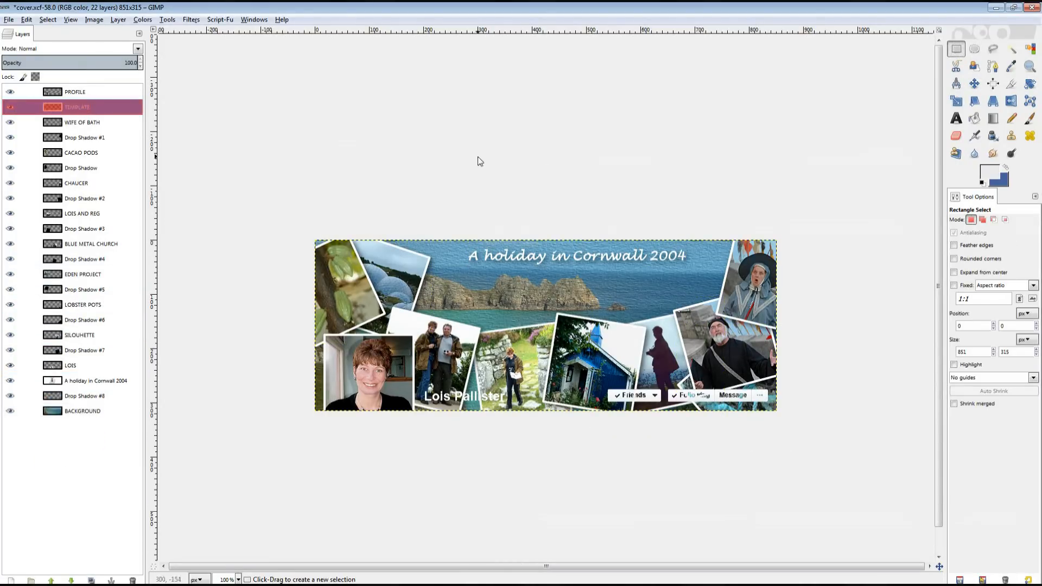
click(958, 48)
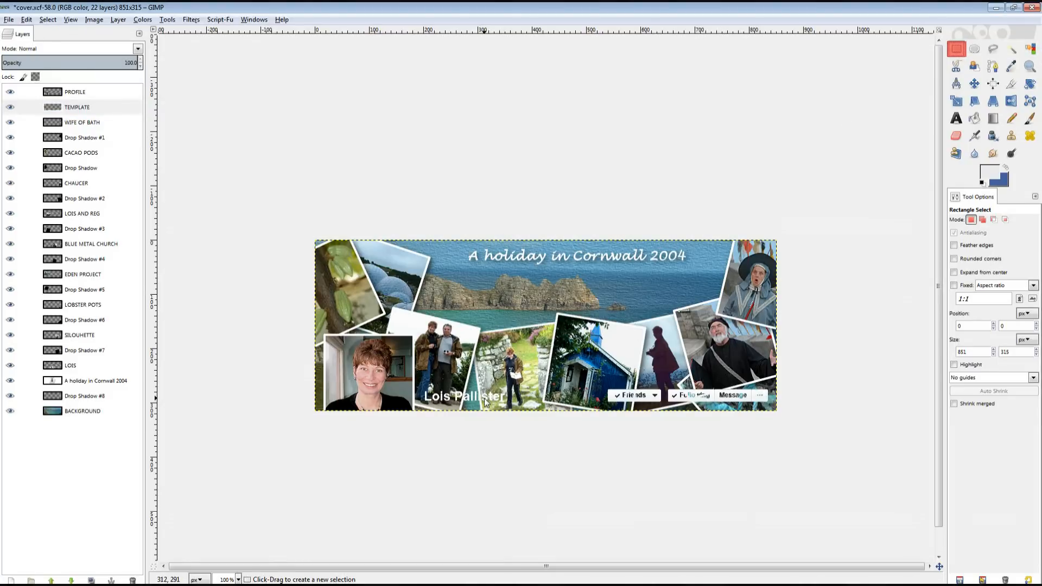
drag(422, 379, 831, 422)
key(Delete)
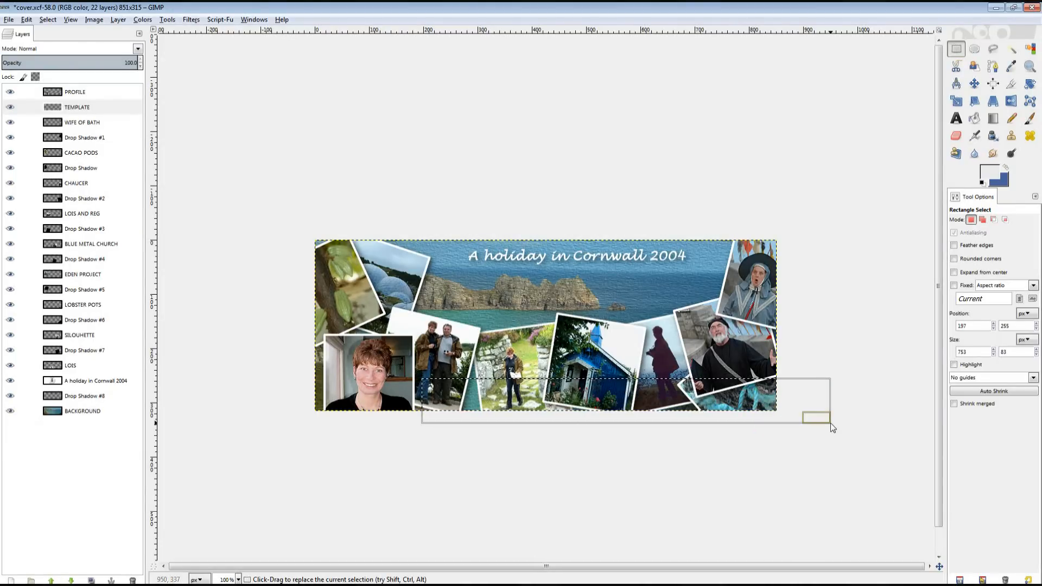
click(48, 19)
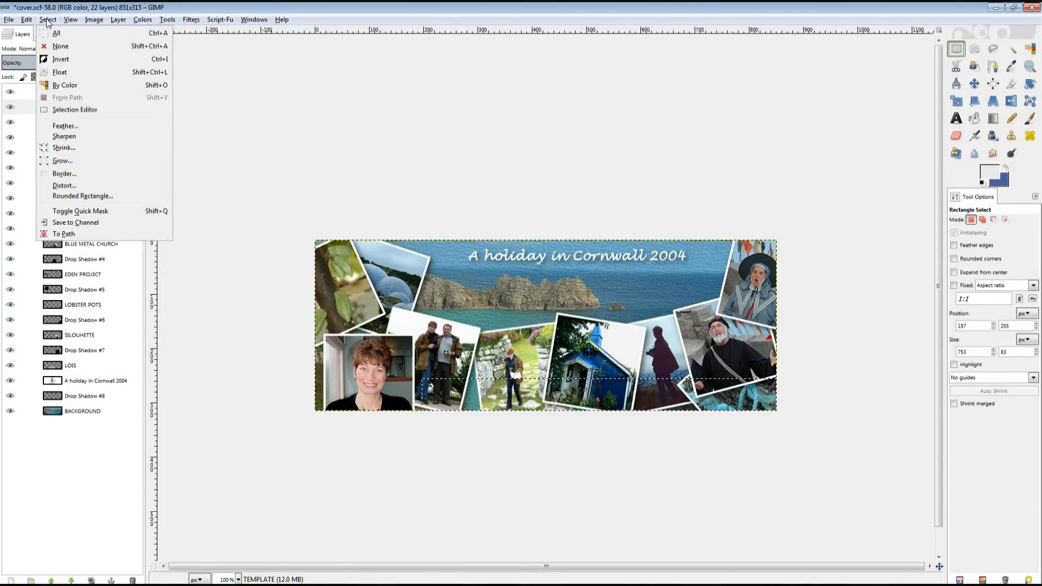
click(60, 47)
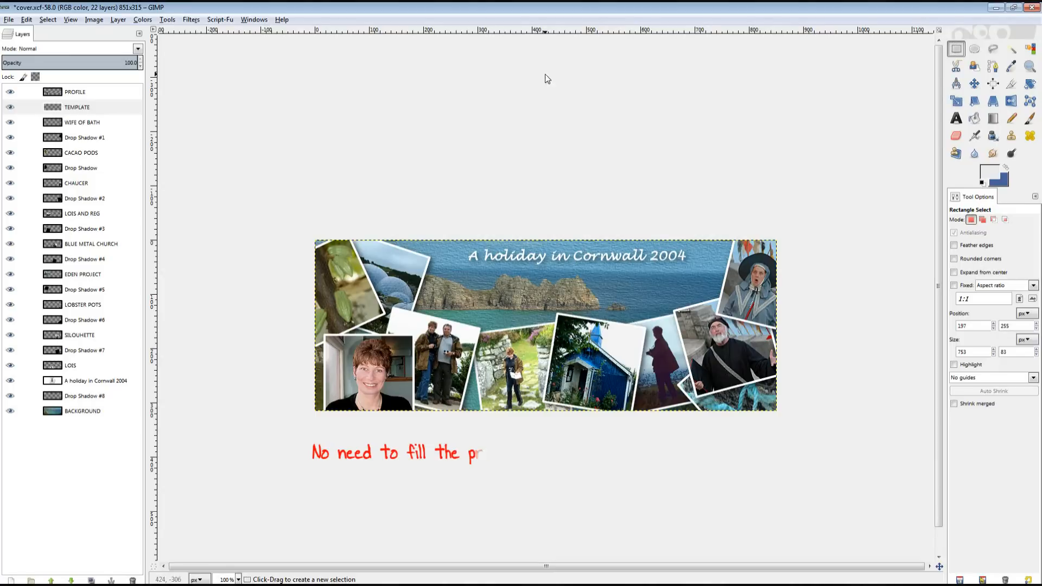
Hide the PROFILE and TEMPLATE layers.
click(975, 118)
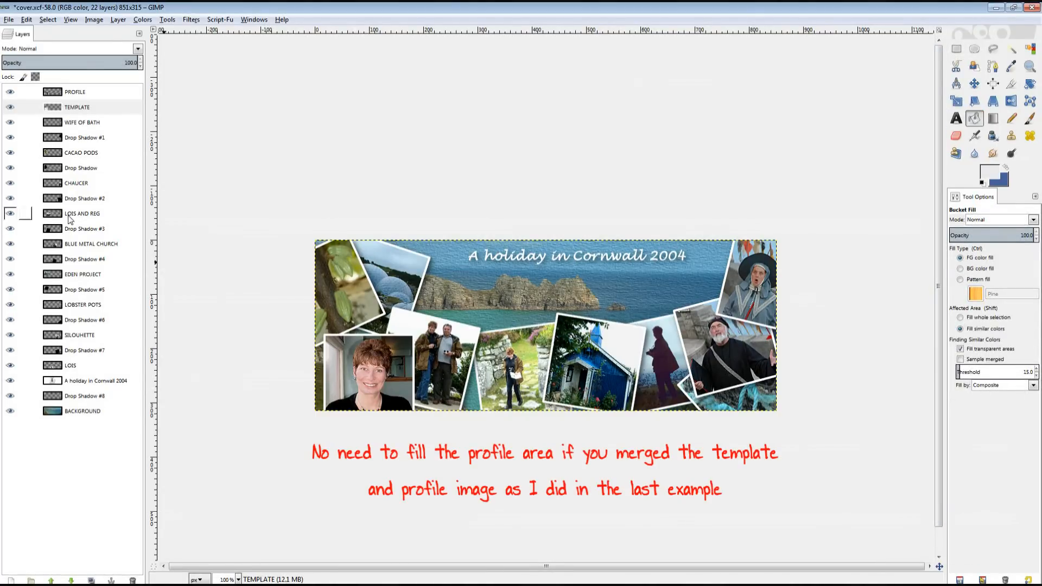
click(10, 93)
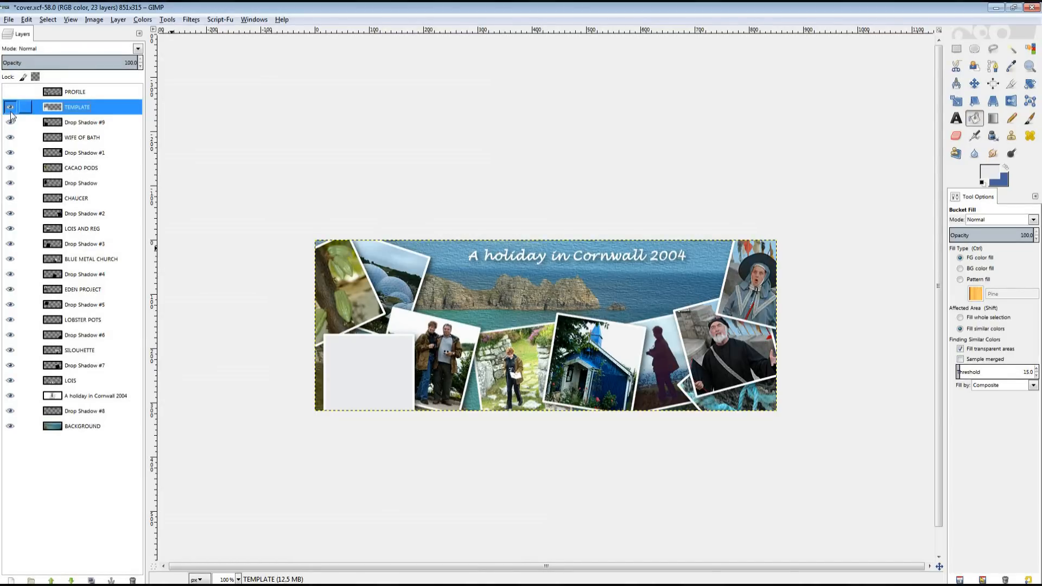
click(11, 110)
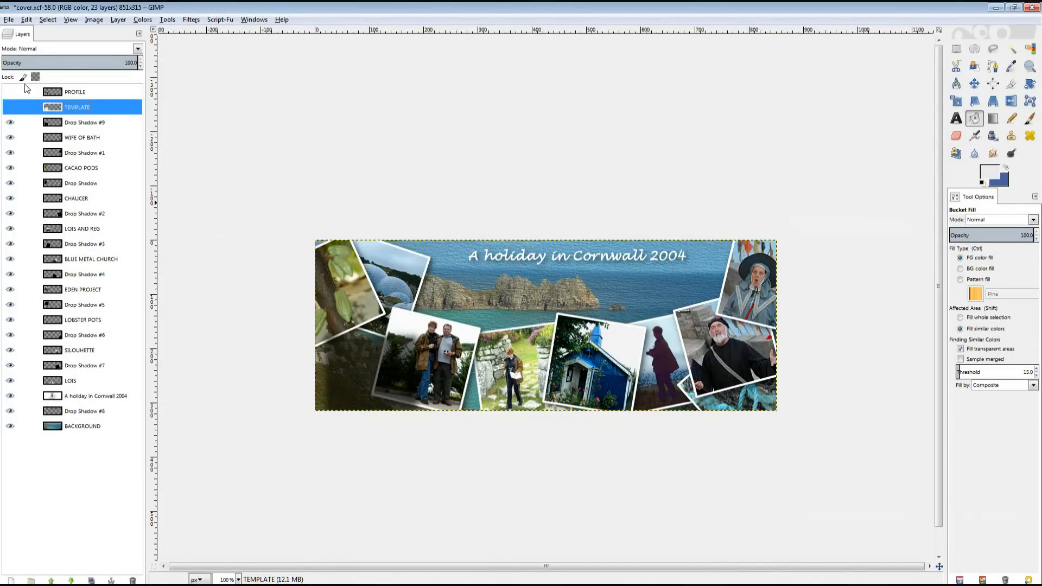
click(7, 20)
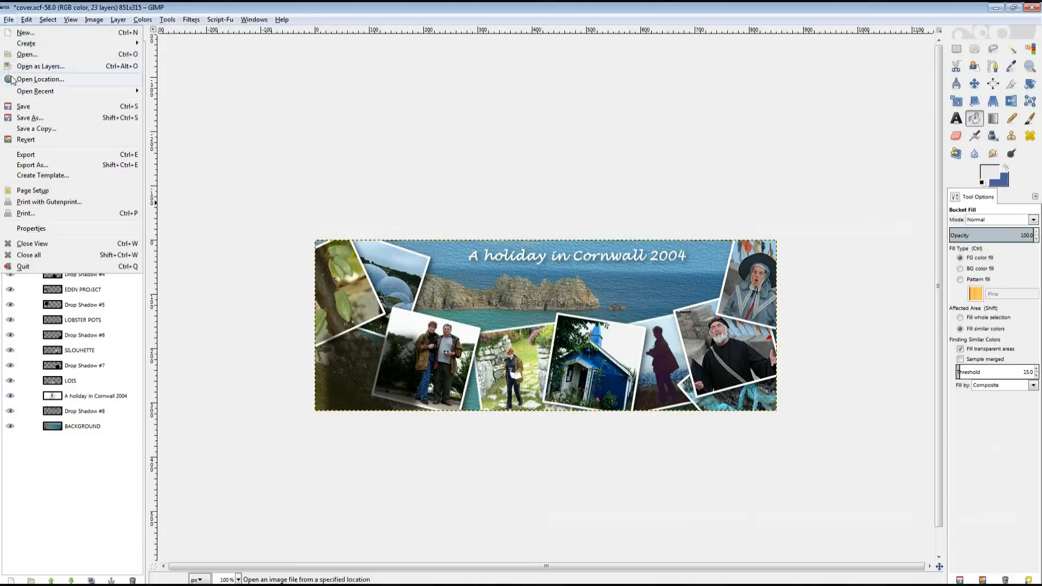
Export the collage as cover.png in the 2004 folder with the default PNG options.
click(26, 156)
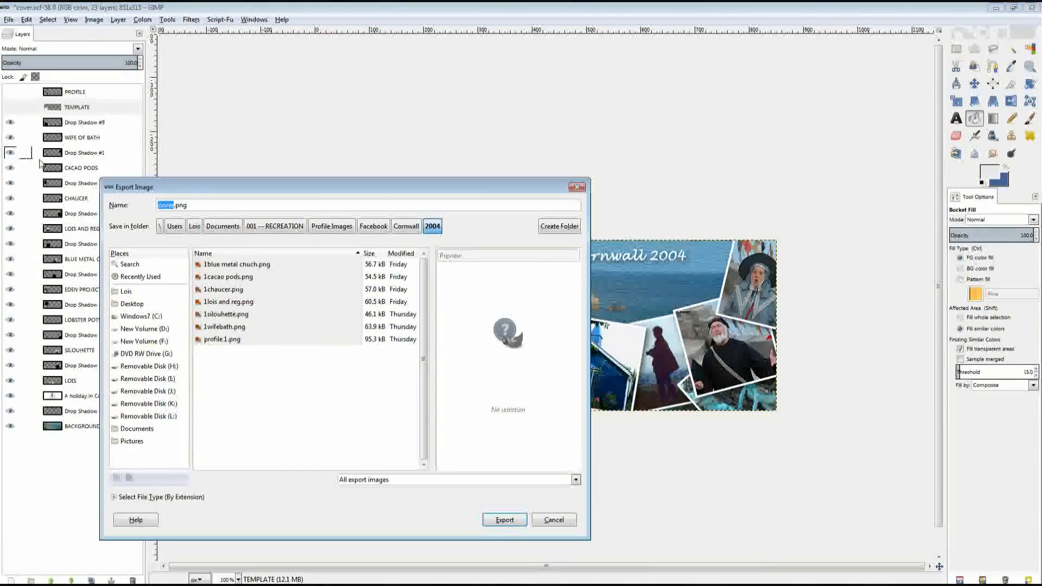
click(510, 520)
click(530, 392)
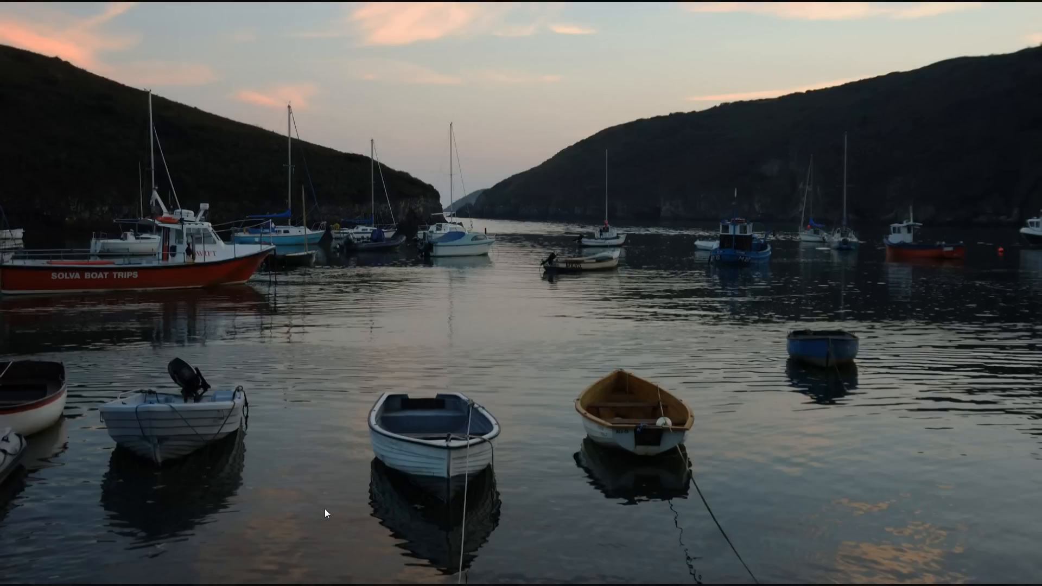
Bring the GIMP window holding the Colosseum photo back from the taskbar.
mouse_move(296, 585)
click(230, 577)
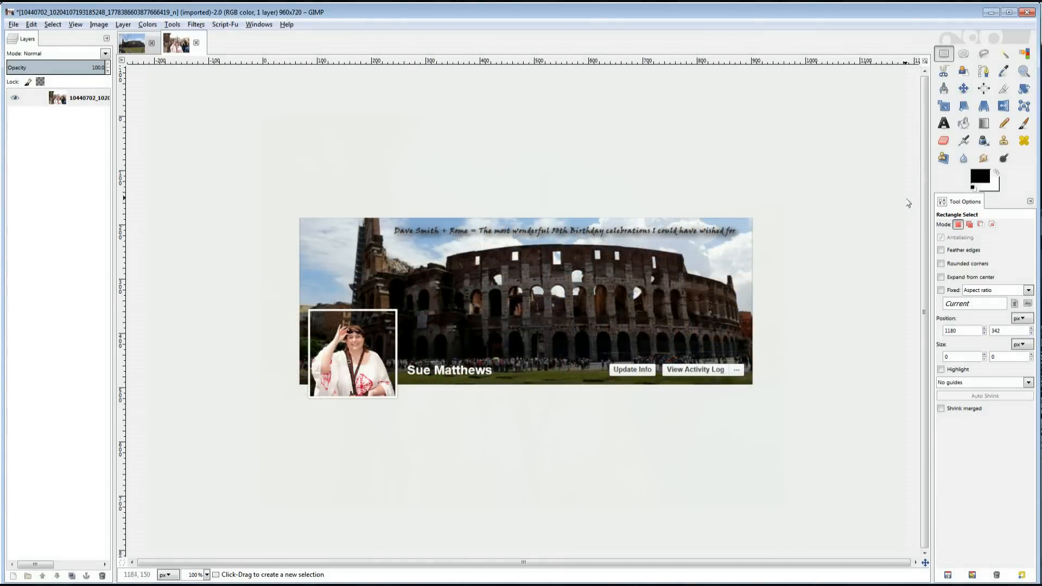
Draw a 1:1 fixed-ratio selection of about 493×493 around the woman, including her head.
click(953, 290)
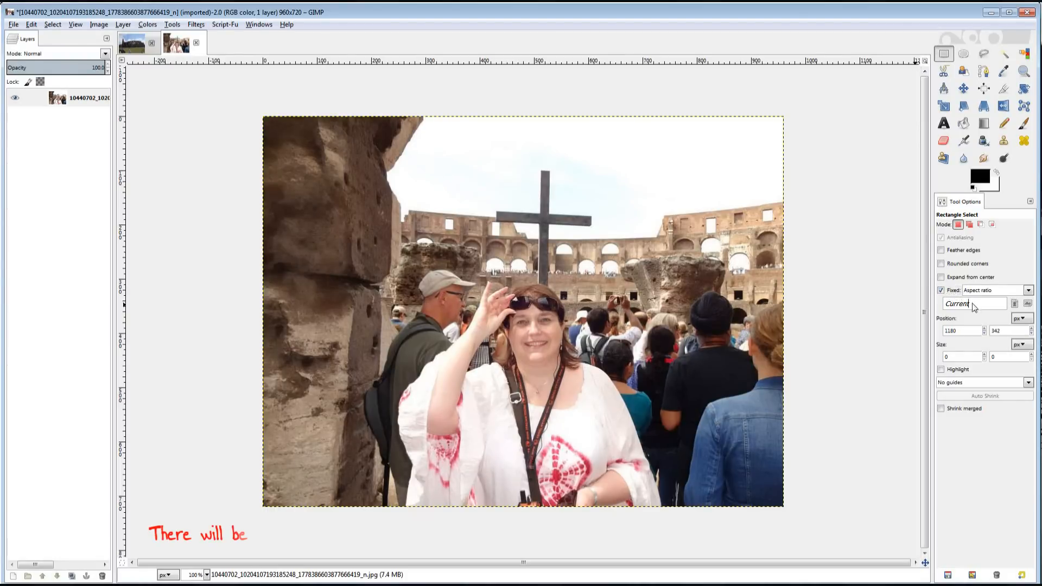
double_click(964, 304)
text(1:1)
drag(375, 266, 663, 406)
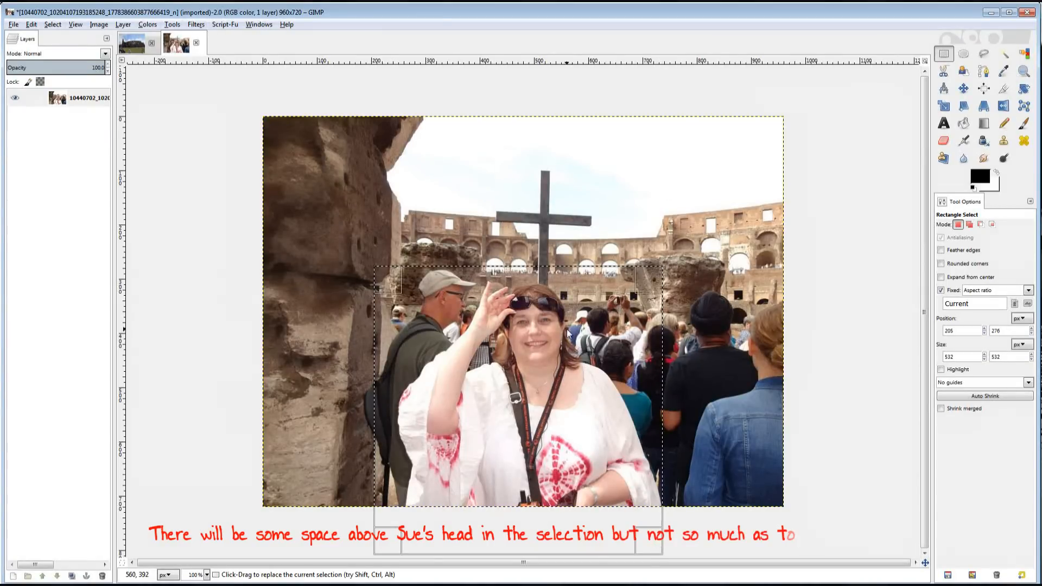
drag(388, 548, 416, 529)
drag(414, 525, 417, 522)
drag(553, 460, 553, 437)
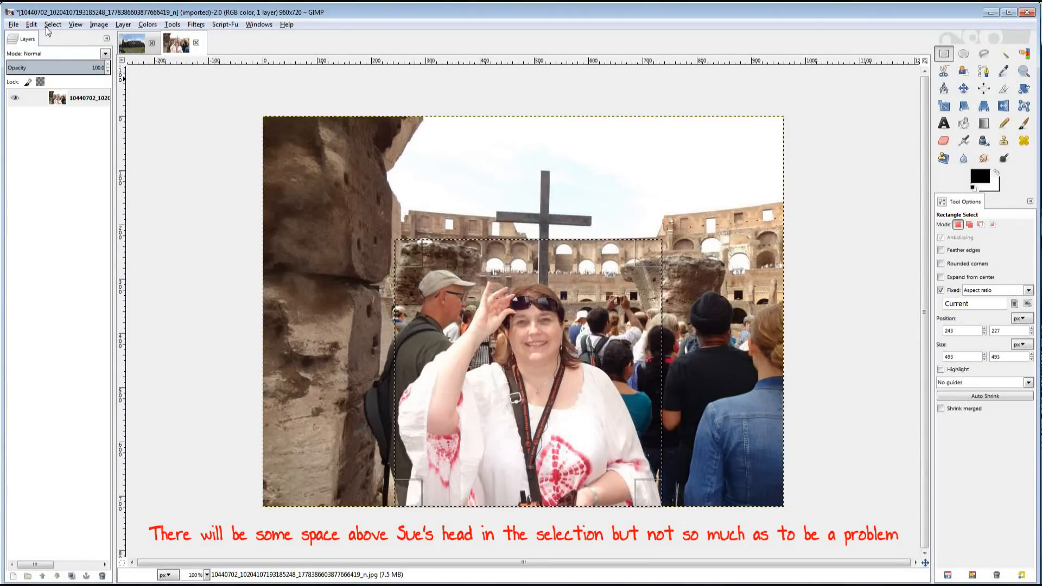
Copy the square selection to the clipboard.
click(31, 25)
click(47, 101)
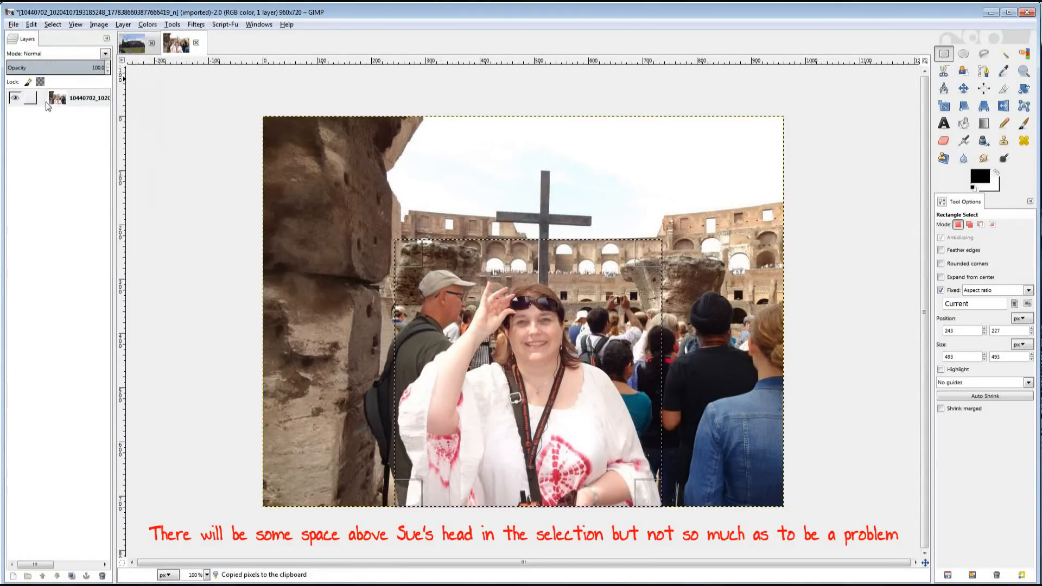
click(13, 24)
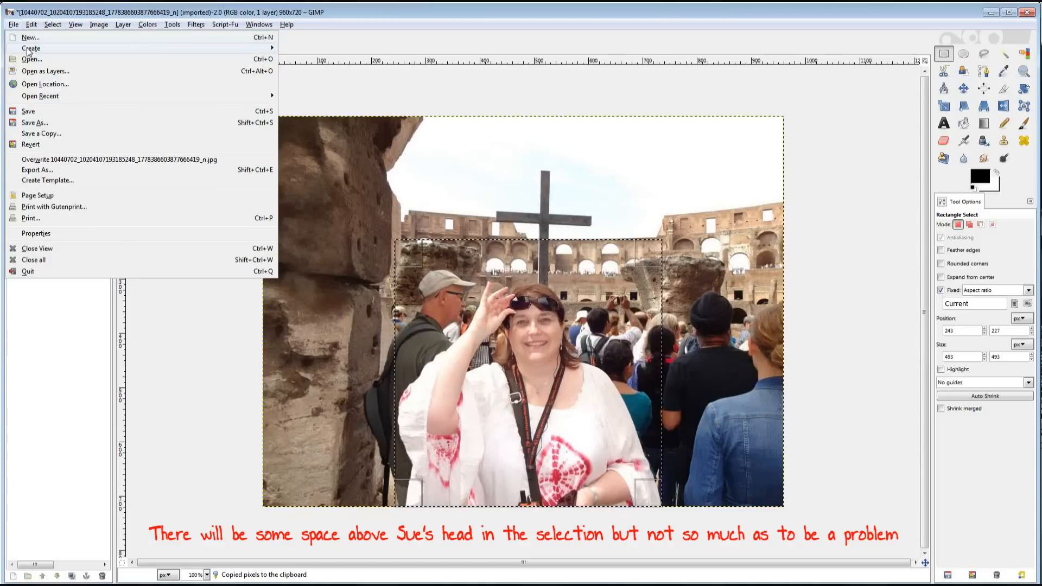
mouse_move(142, 50)
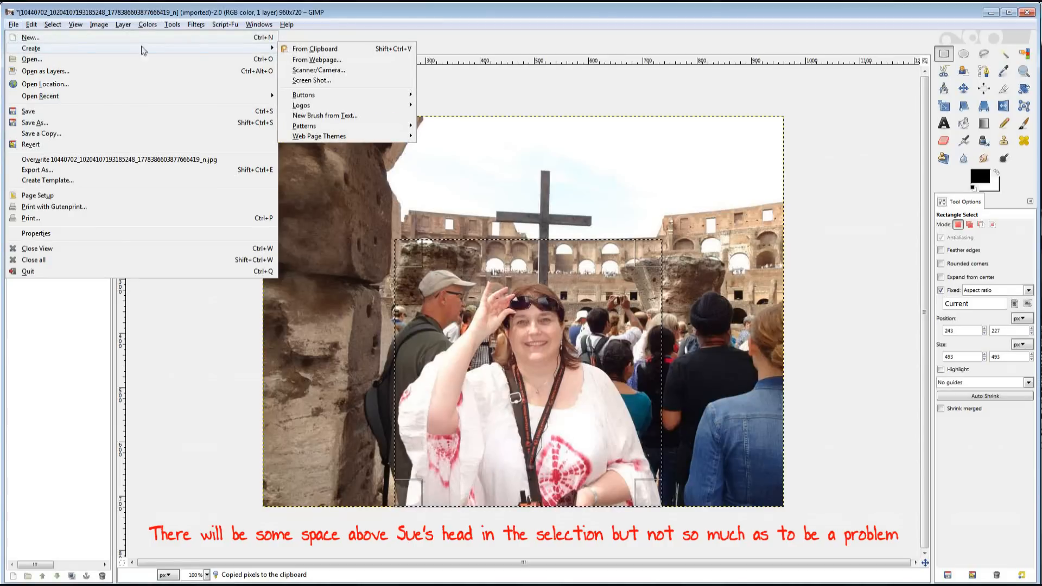
Create a new image from the clipboard and save it as p-original.xcf.
click(319, 53)
click(13, 24)
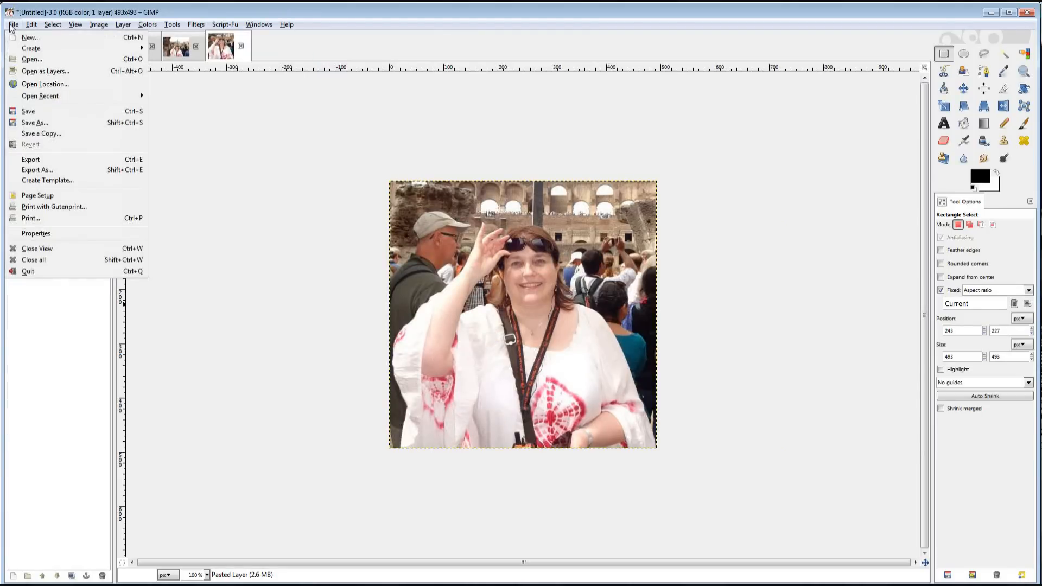
click(34, 123)
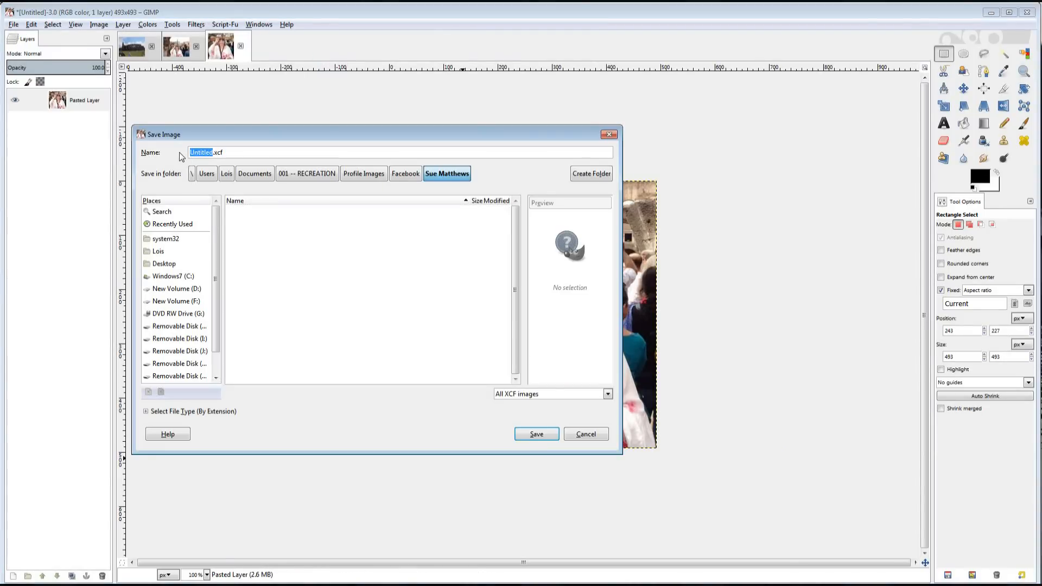
text(p-original)
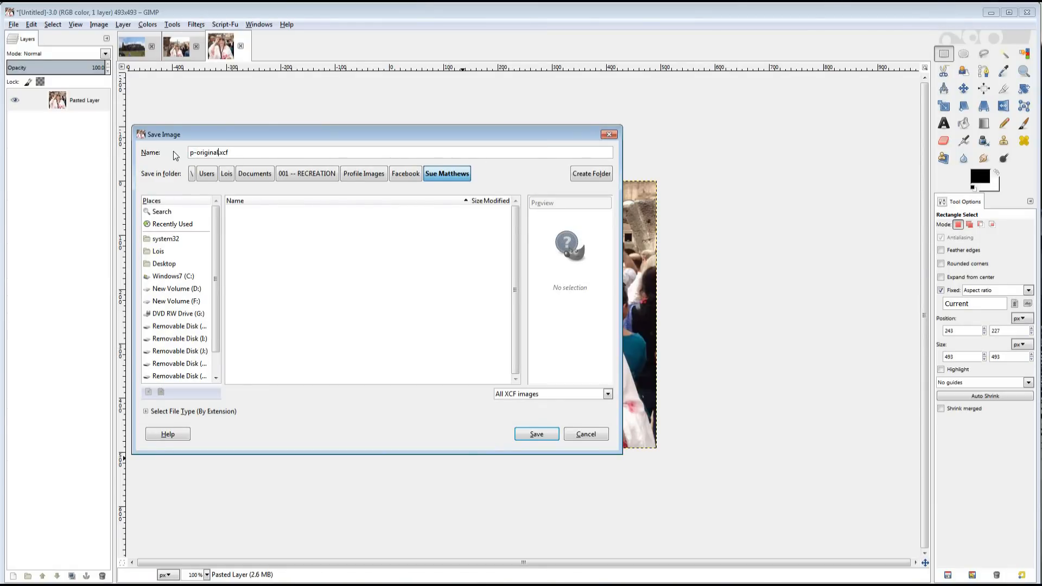
click(550, 434)
key(u)
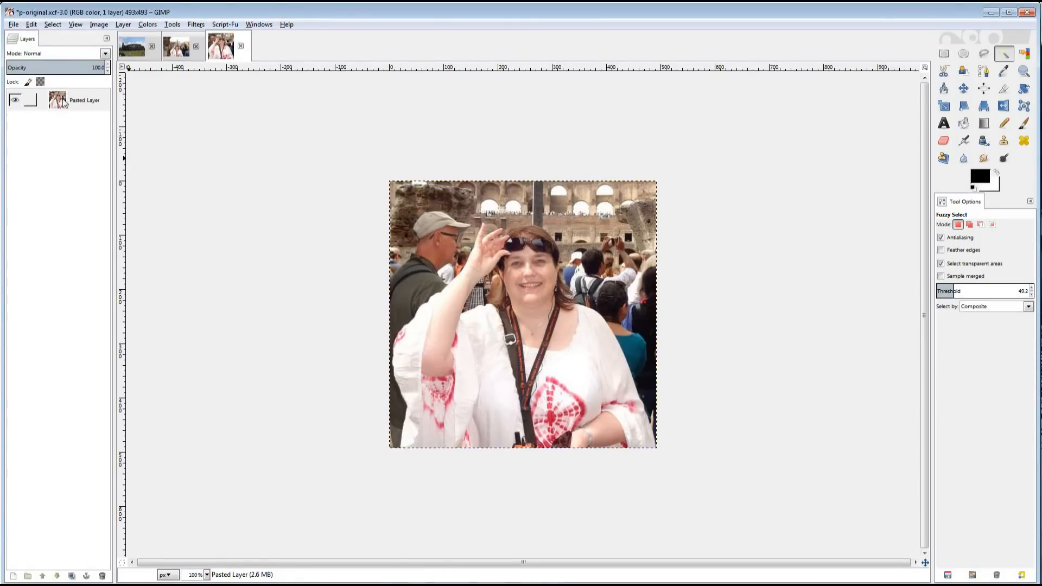
Start a new 493×493 image with its background fill set to Transparency.
click(13, 25)
click(30, 38)
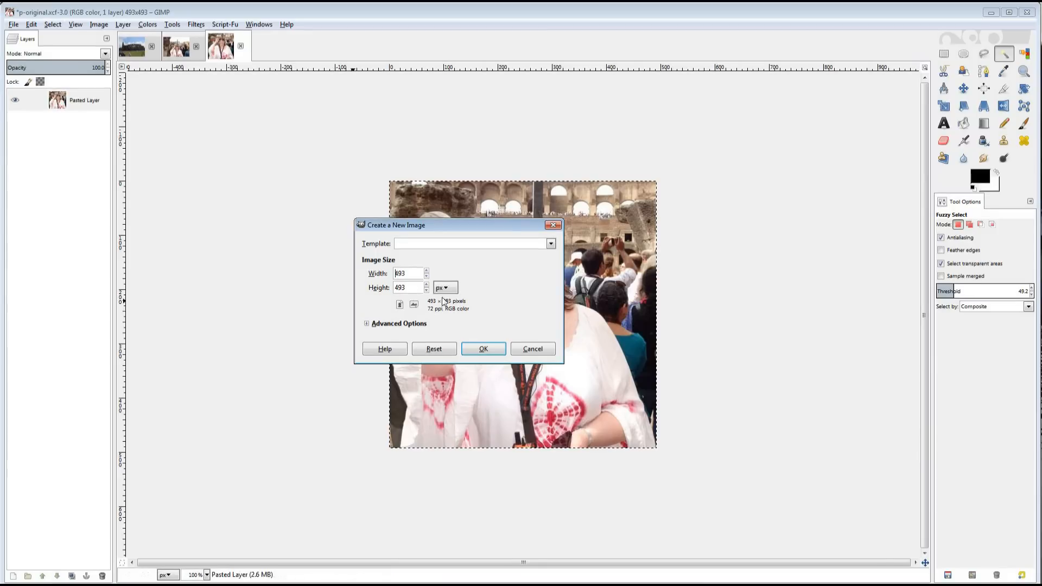
click(421, 323)
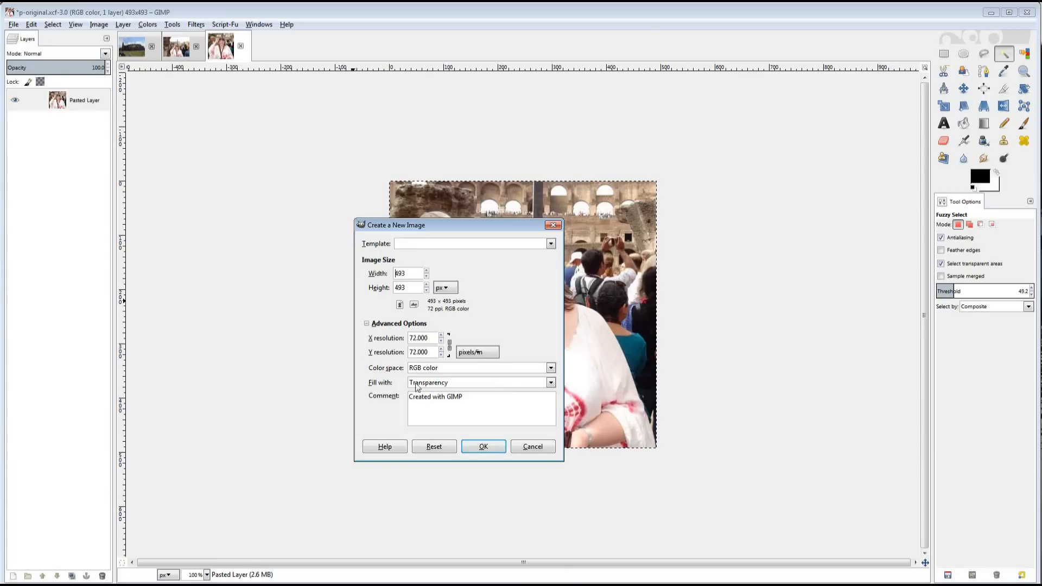
click(552, 383)
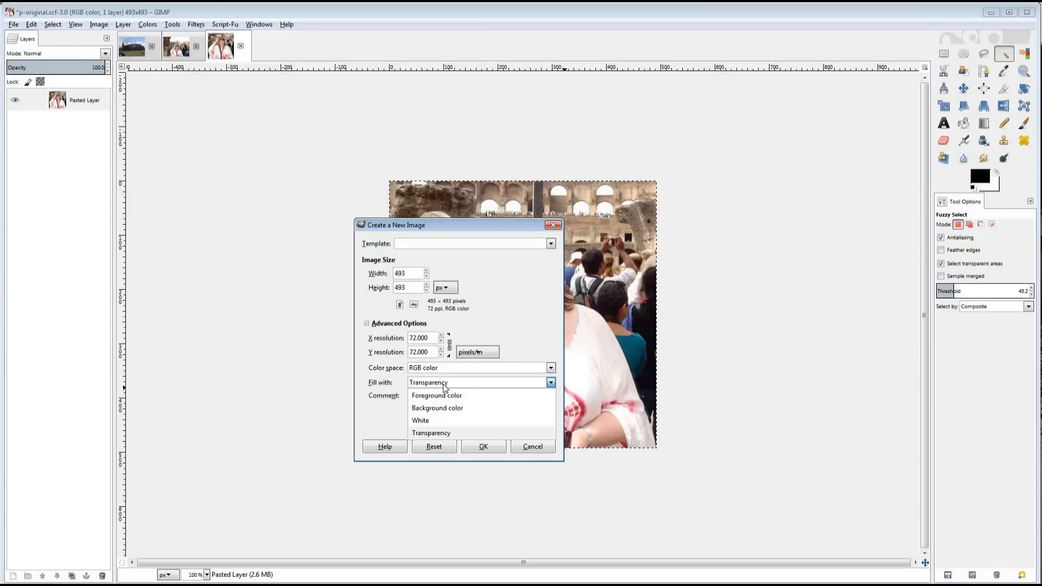
click(445, 386)
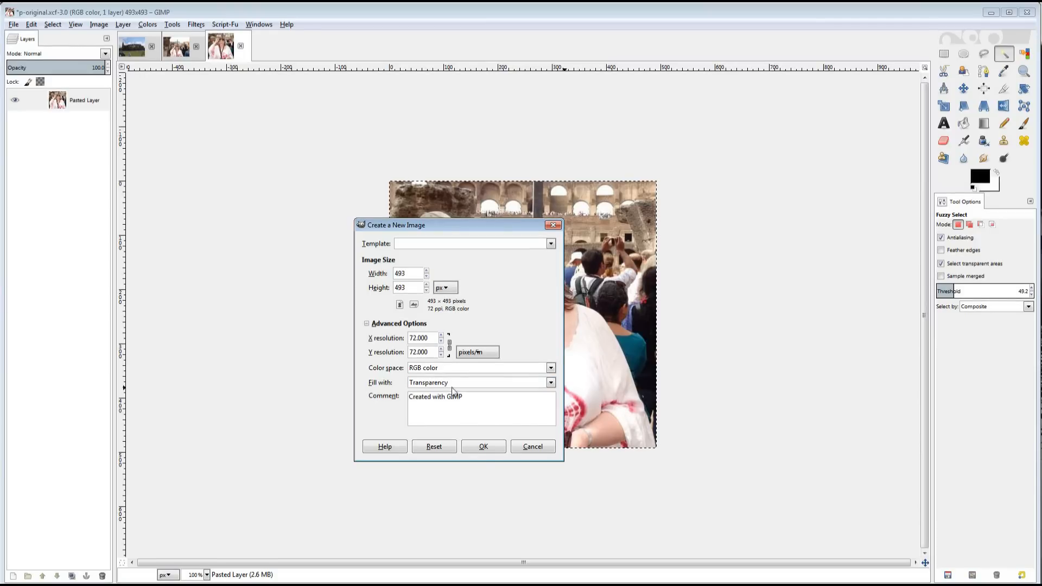
click(483, 447)
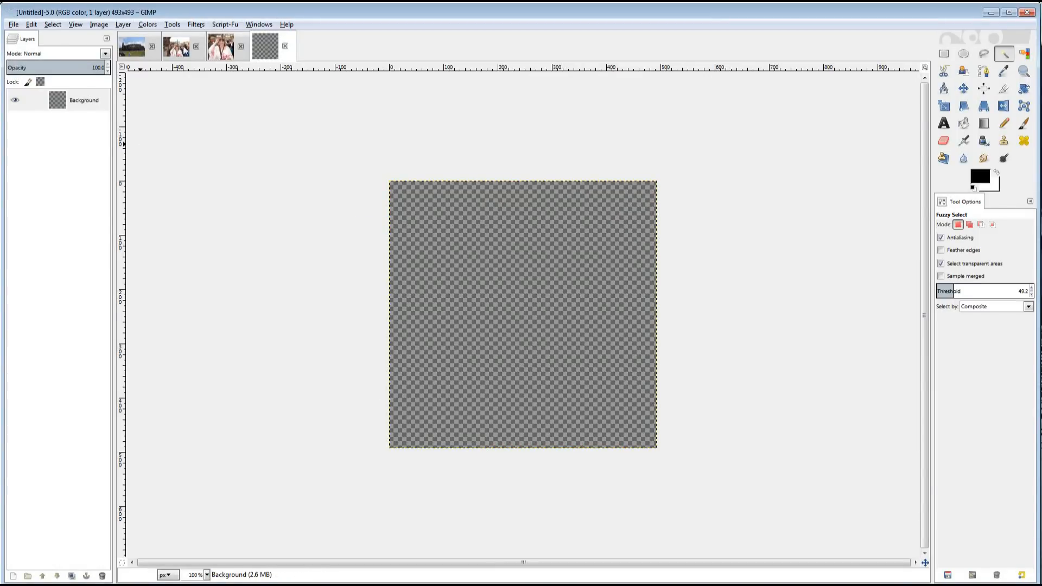
Copy the cropped Colosseum photo and paste it onto the transparent canvas as a new layer.
click(222, 49)
click(31, 25)
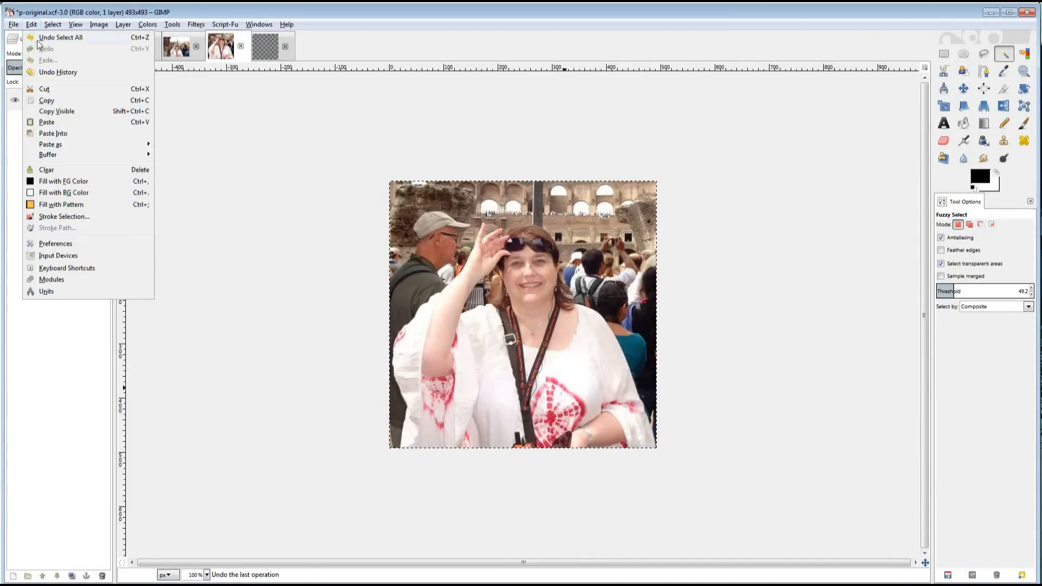
click(46, 111)
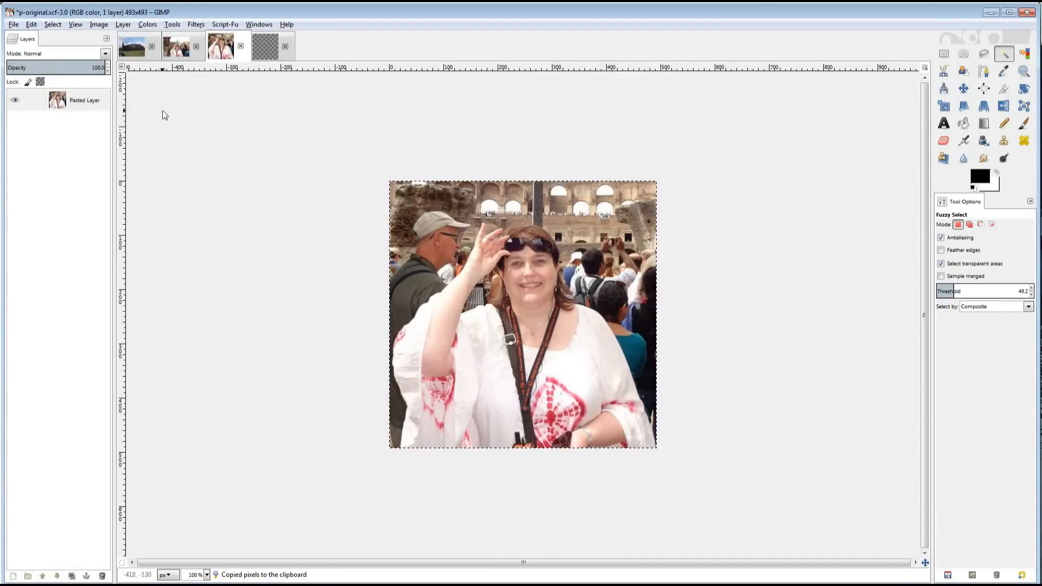
click(264, 48)
click(31, 25)
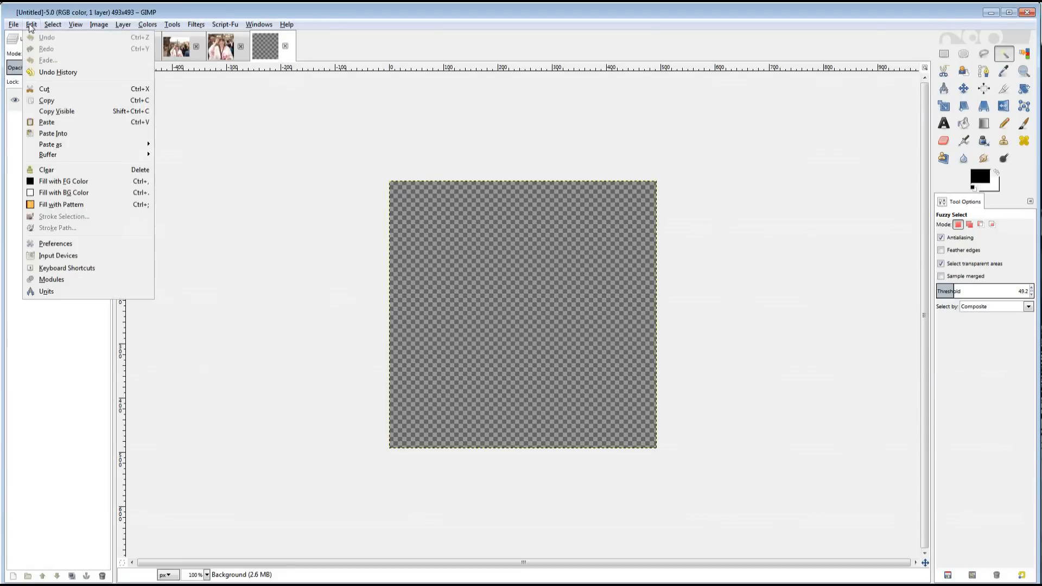
click(48, 122)
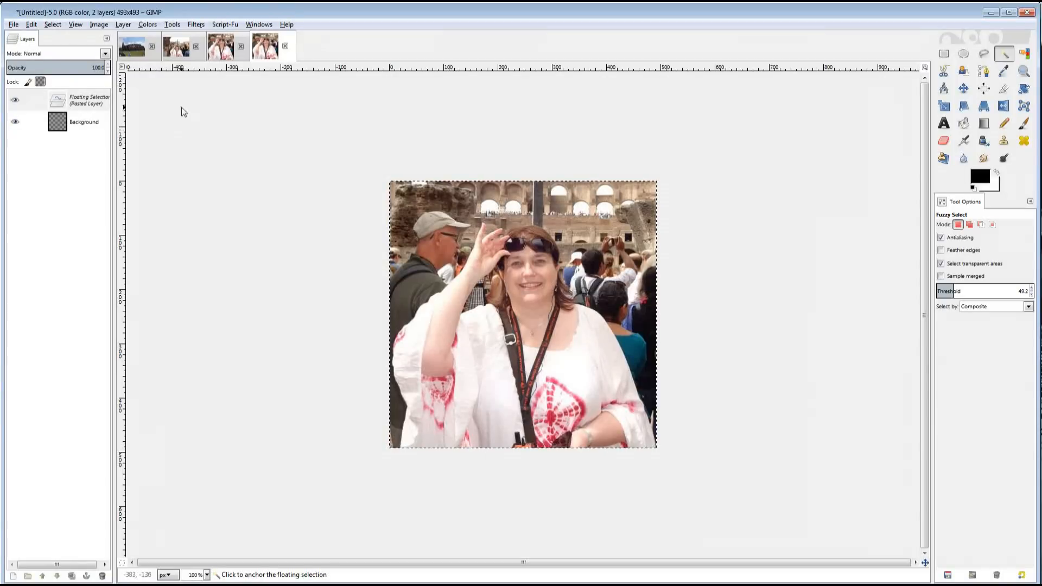
right_click(105, 102)
click(124, 127)
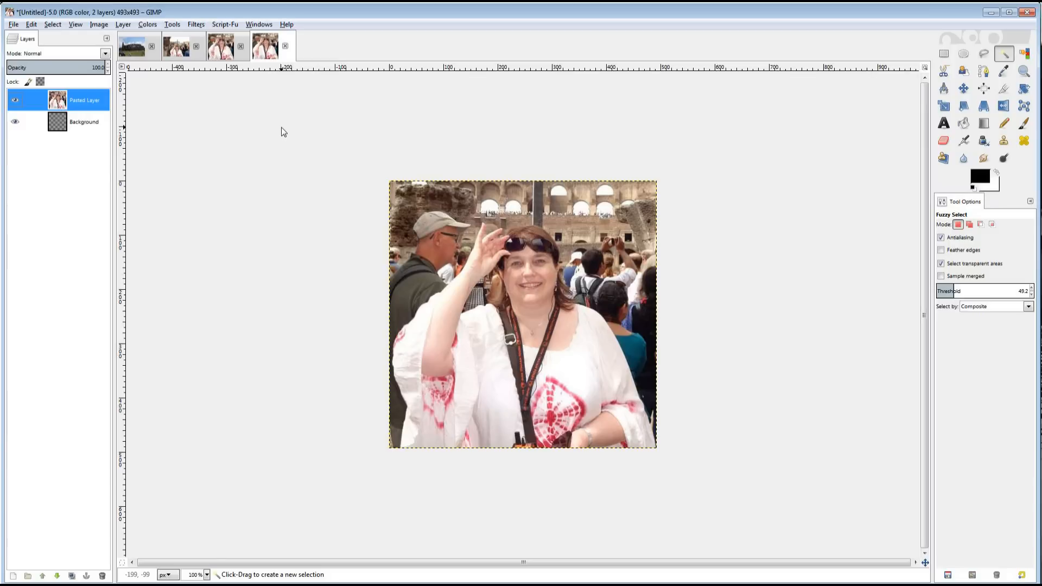
Close p-original without saving changes, then close the p-whole image.
click(241, 46)
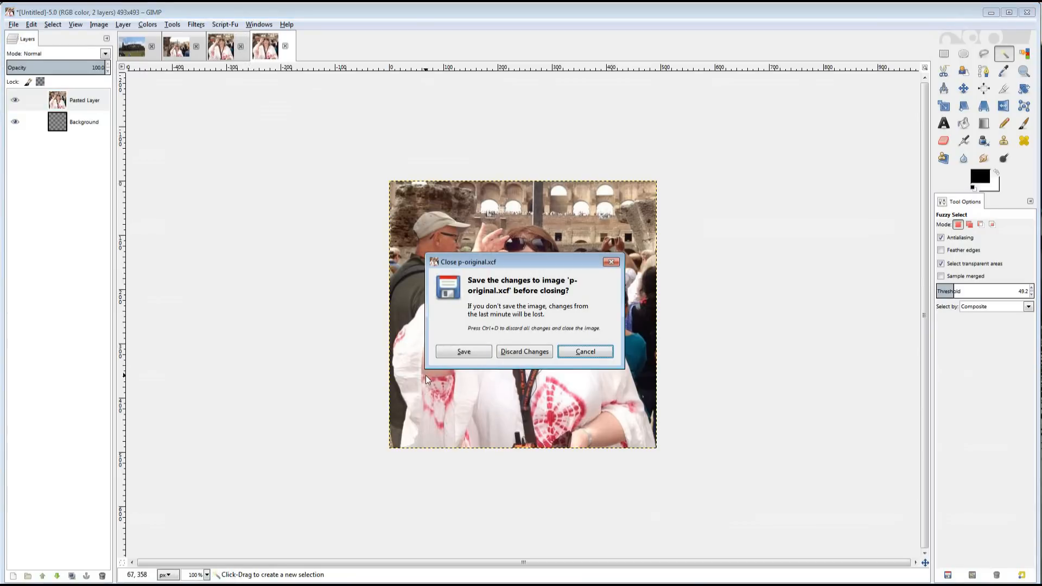
click(529, 353)
click(174, 52)
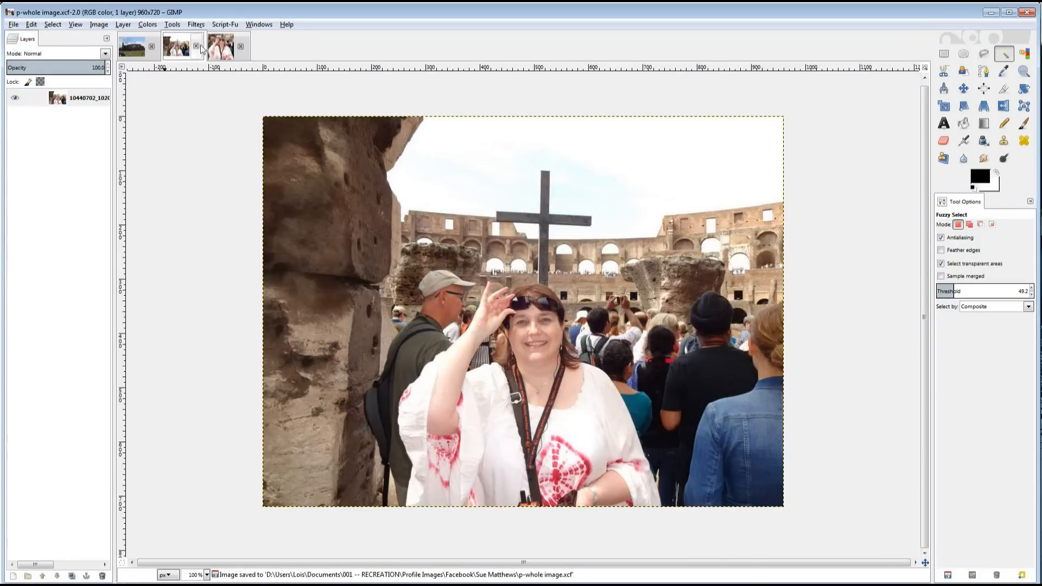
click(196, 46)
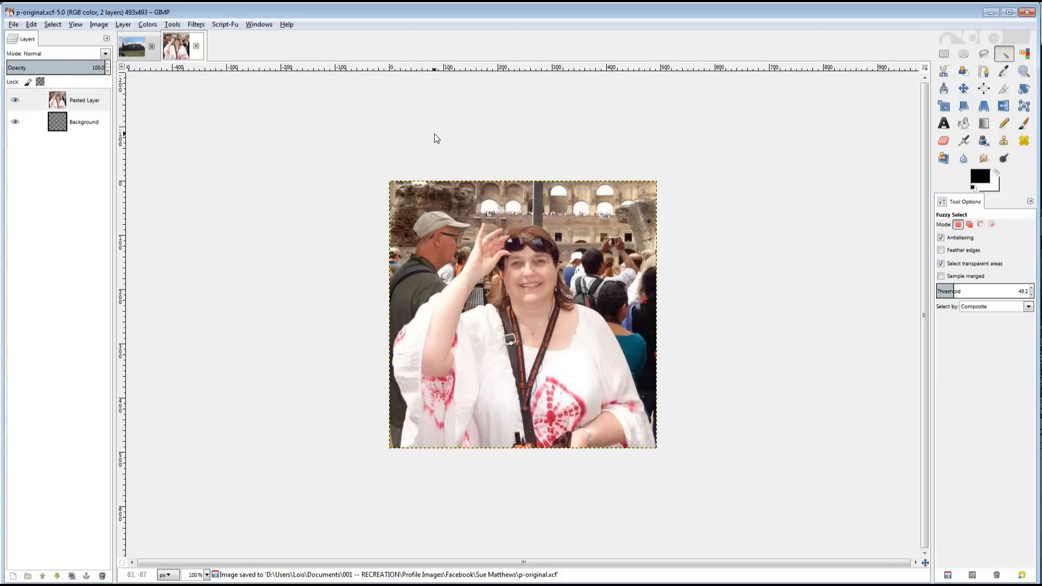
Set up Free Select with feathered edges and a lower radius, zoom to 400%, and place the first outline point.
click(986, 54)
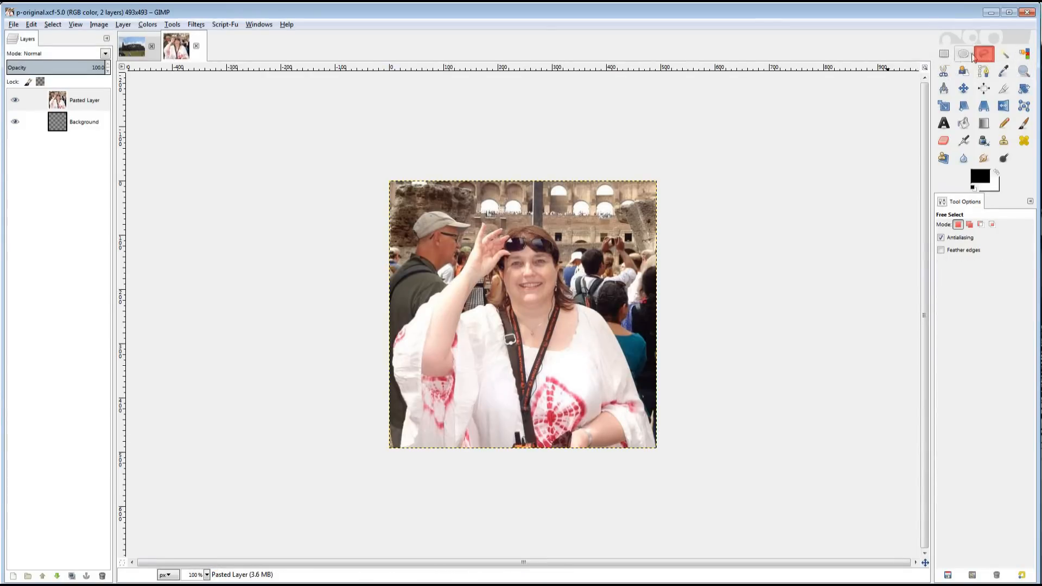
click(941, 249)
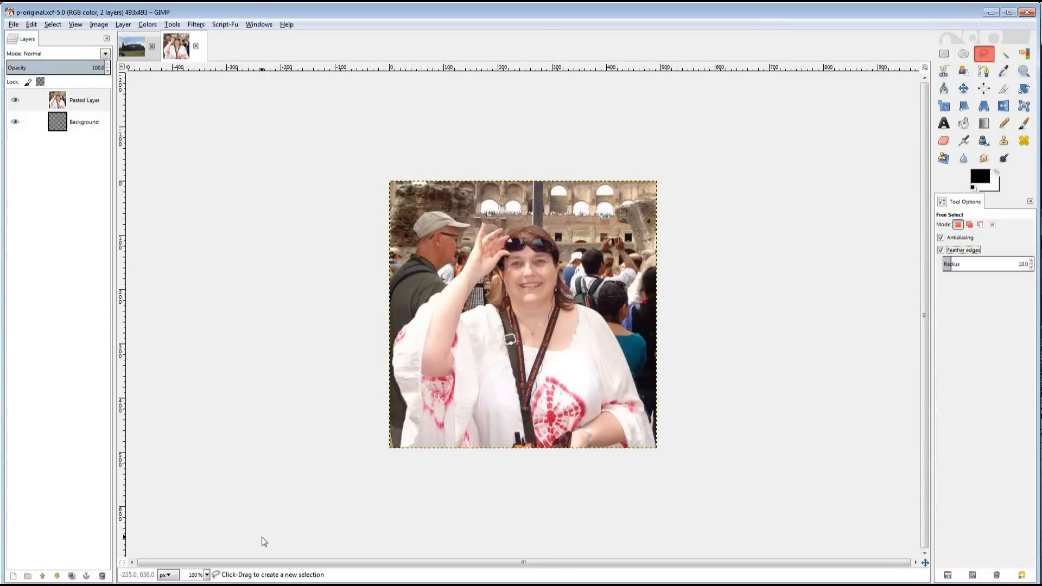
click(206, 575)
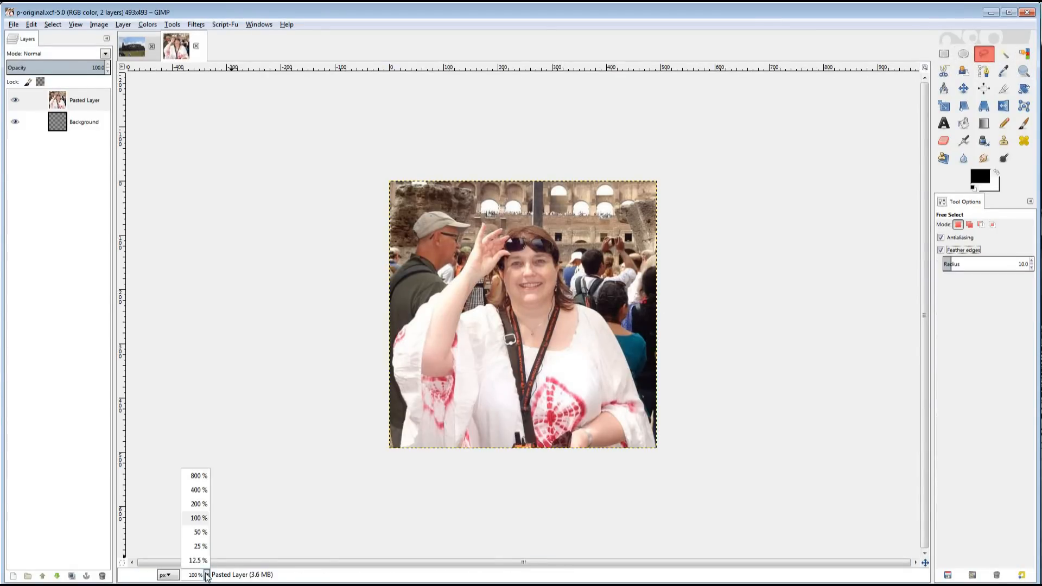
click(202, 494)
drag(661, 563, 513, 570)
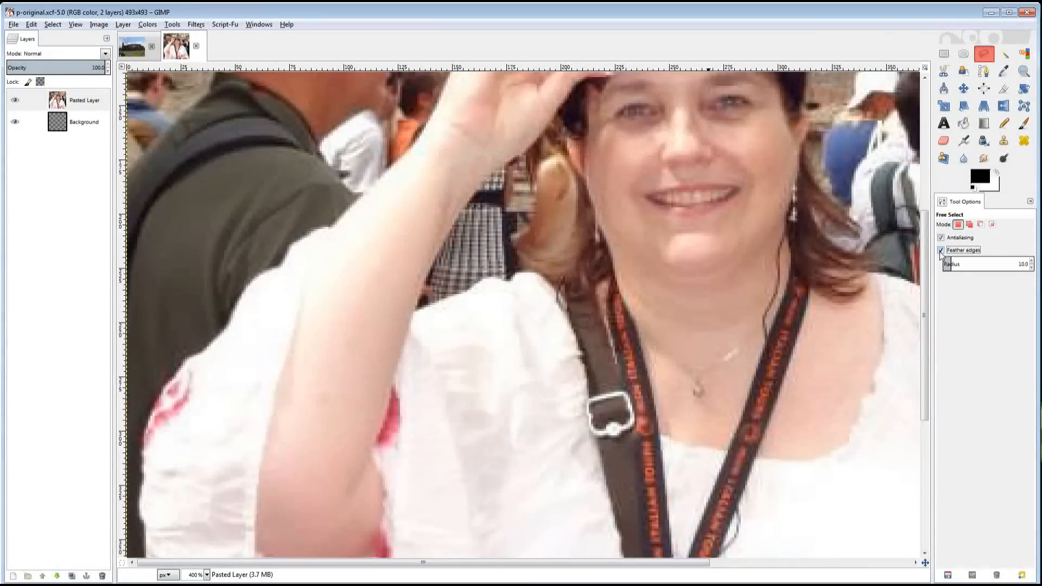
click(1032, 267)
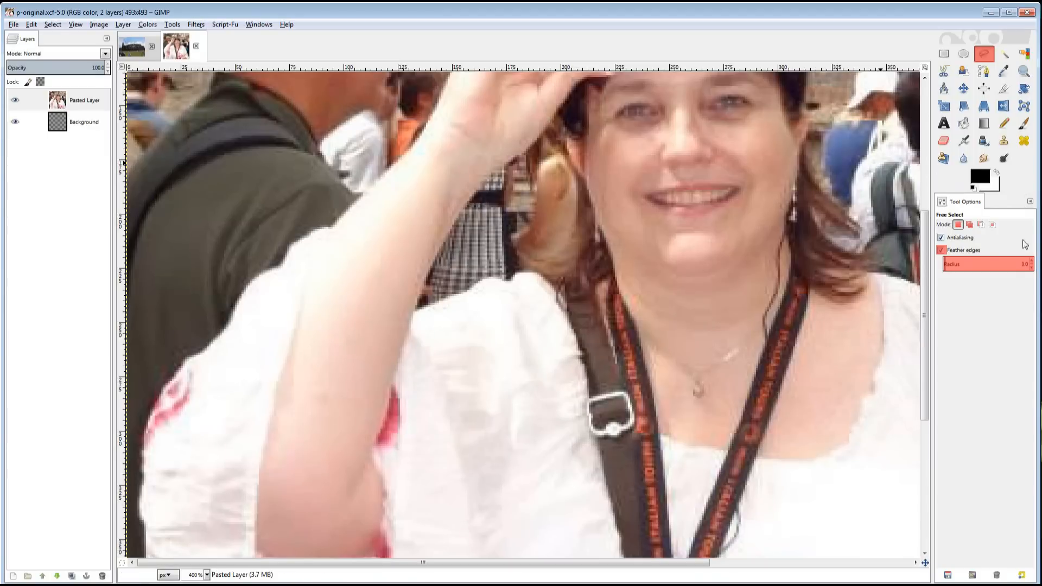
scroll(925, 247, up, 5)
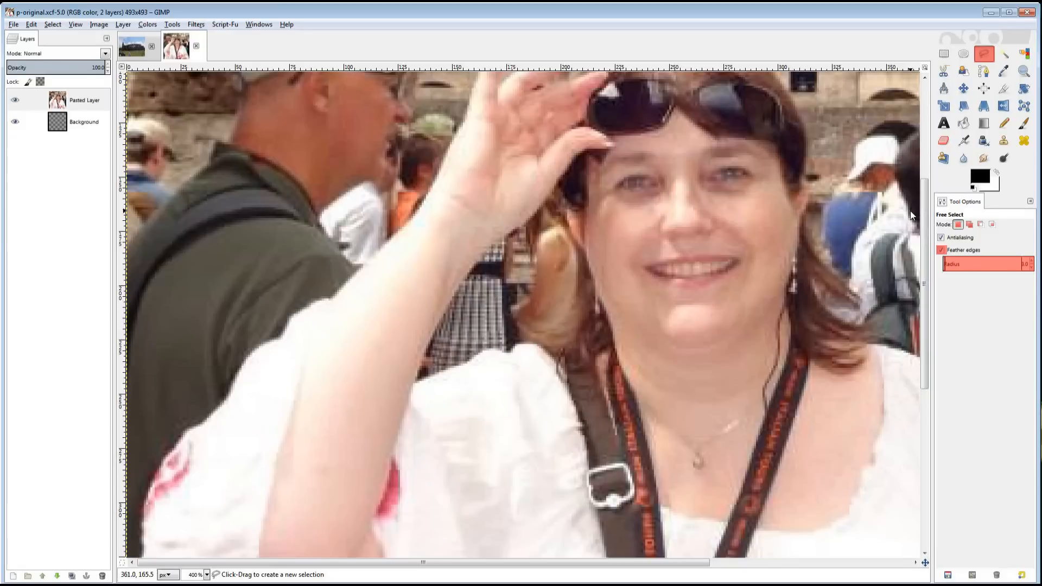
click(164, 86)
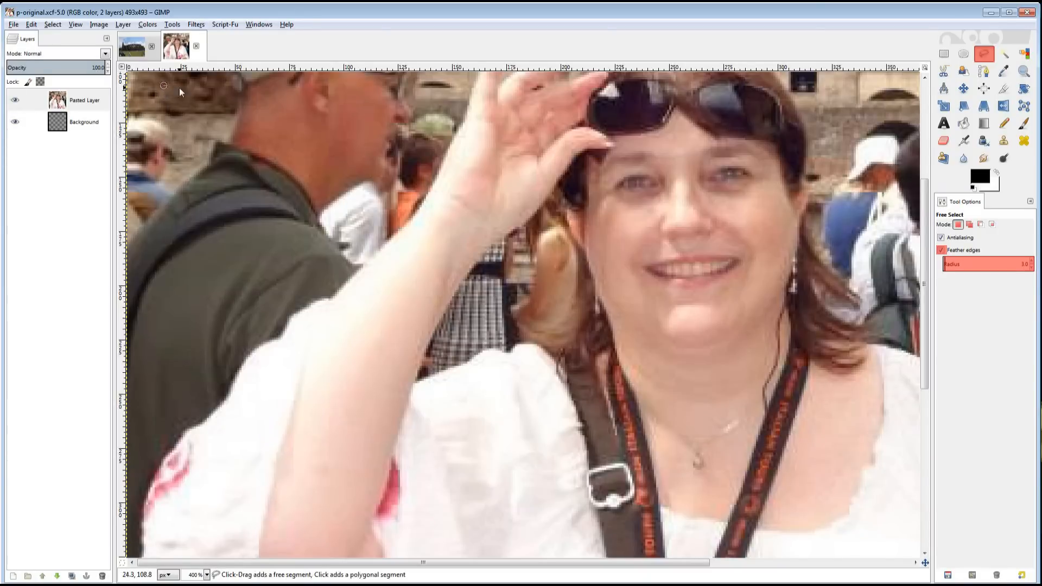
Trace the outline from beside the raised hand down along the edge of the raised arm.
click(466, 113)
click(465, 122)
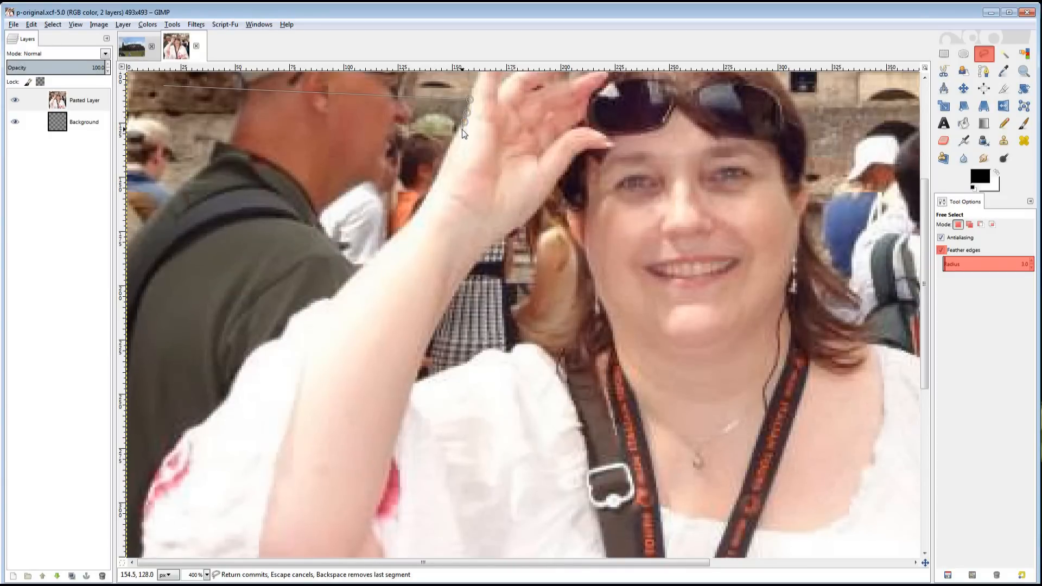
click(459, 131)
click(454, 142)
click(448, 153)
click(444, 163)
click(439, 176)
click(431, 194)
click(426, 202)
click(420, 210)
click(415, 219)
Finish the outline at the man's shoulder, delete the enclosed background wedge, and deselect.
click(406, 227)
click(396, 237)
click(386, 246)
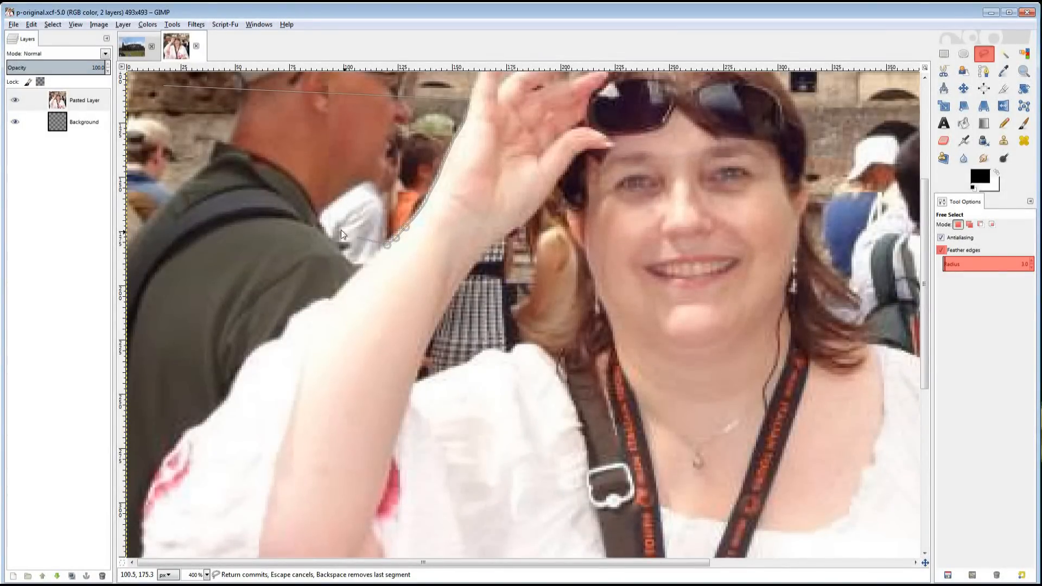
click(164, 86)
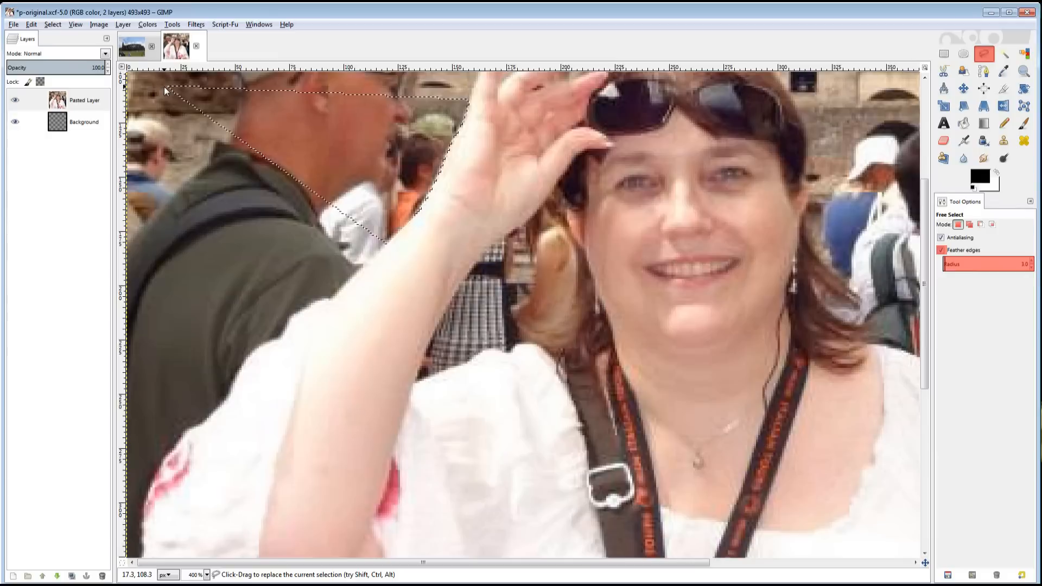
key(Delete)
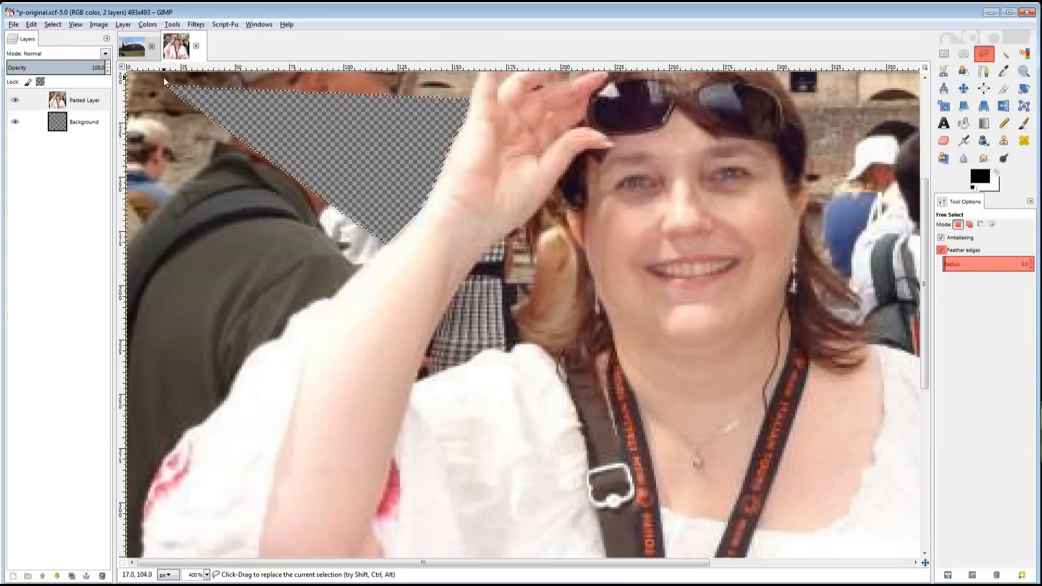
click(53, 25)
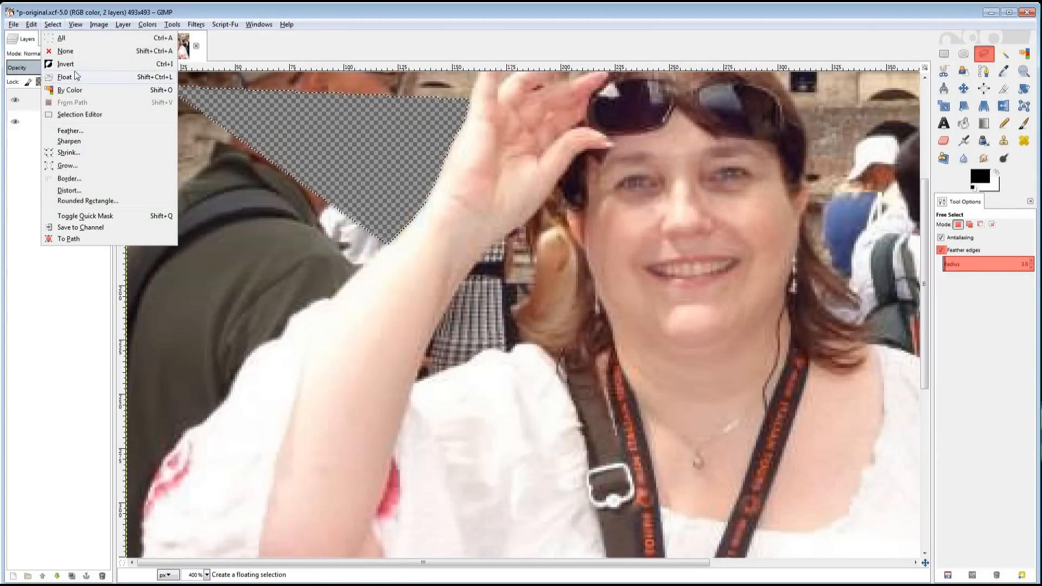
click(67, 53)
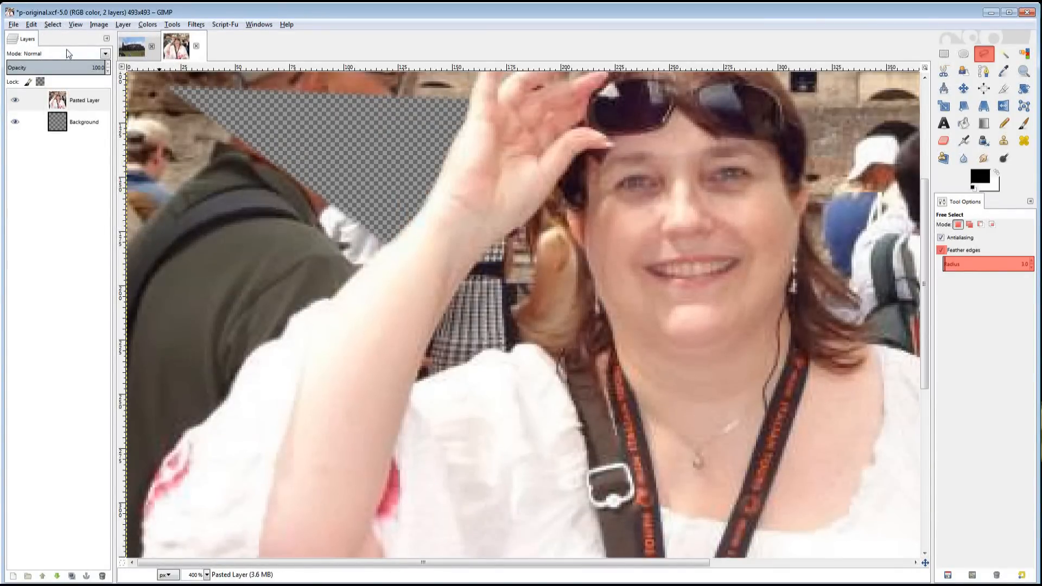
Trace a new outline from the top-left corner past the man's head and down the left arm and sleeve.
click(128, 76)
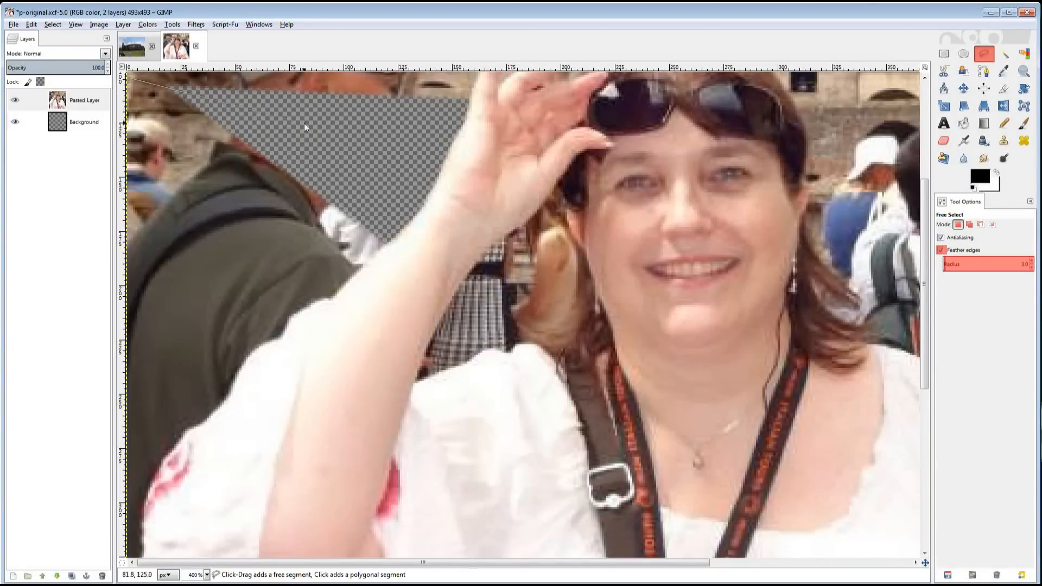
click(382, 188)
drag(389, 242, 381, 250)
mouse_move(333, 300)
mouse_down()
mouse_move(250, 358)
mouse_move(217, 415)
mouse_move(185, 436)
mouse_move(147, 519)
mouse_up()
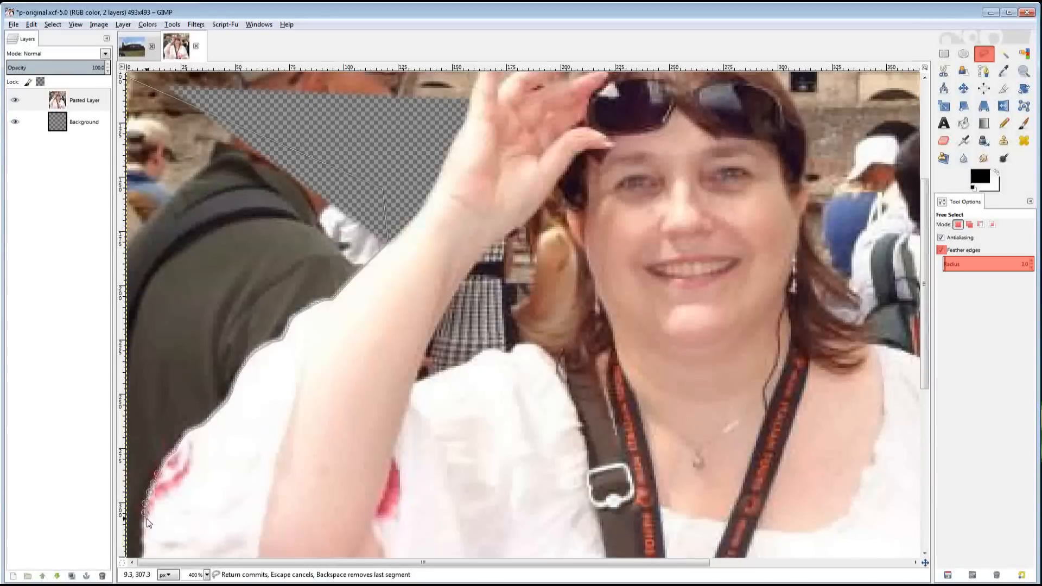
scroll(147, 522, down, 3)
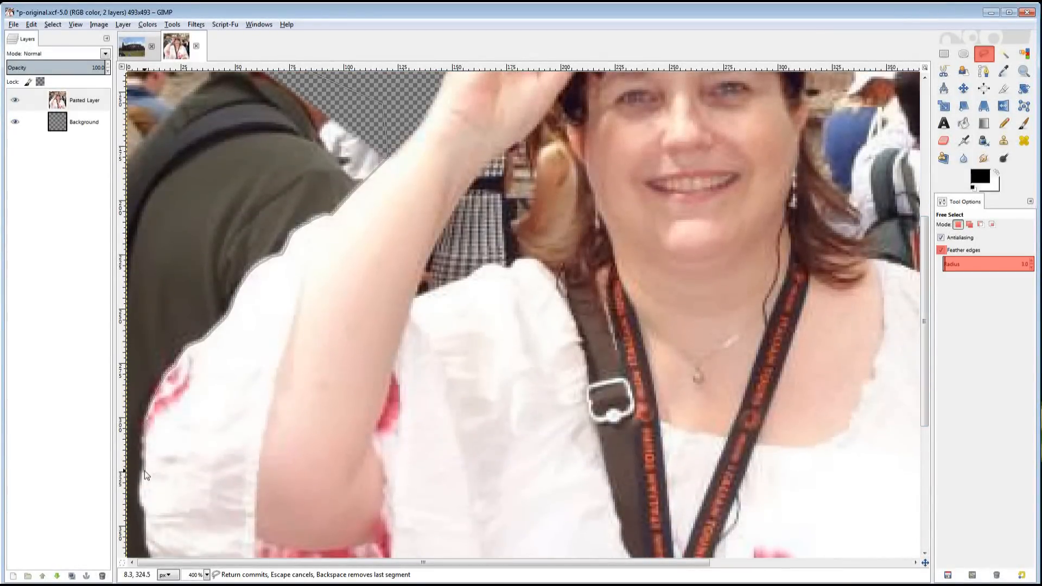
drag(145, 484, 148, 547)
scroll(162, 347, down, 8)
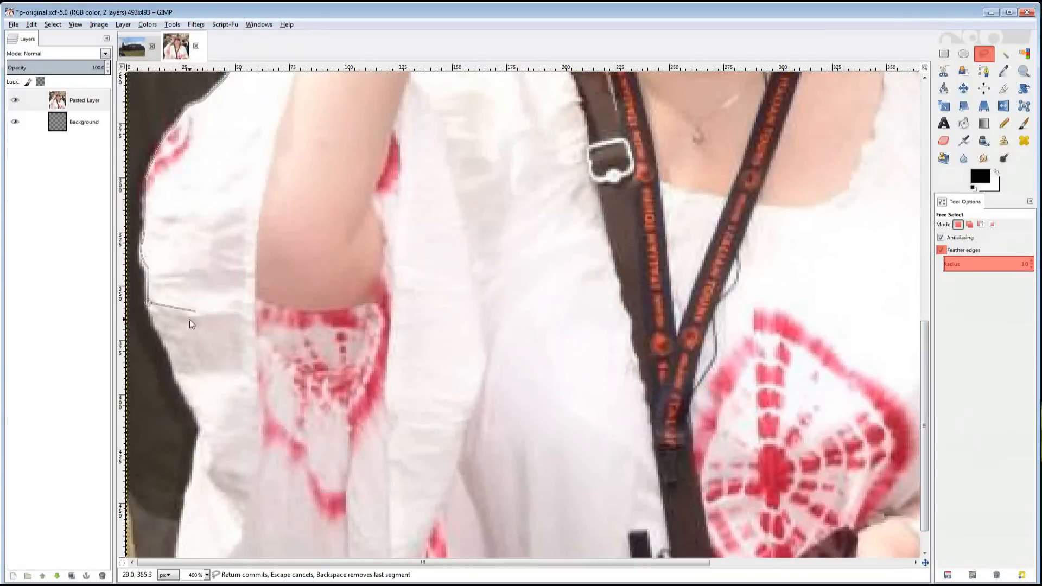
mouse_move(169, 354)
mouse_down()
mouse_move(173, 374)
mouse_move(196, 393)
mouse_move(205, 426)
mouse_move(194, 464)
mouse_move(139, 526)
mouse_move(177, 554)
mouse_up()
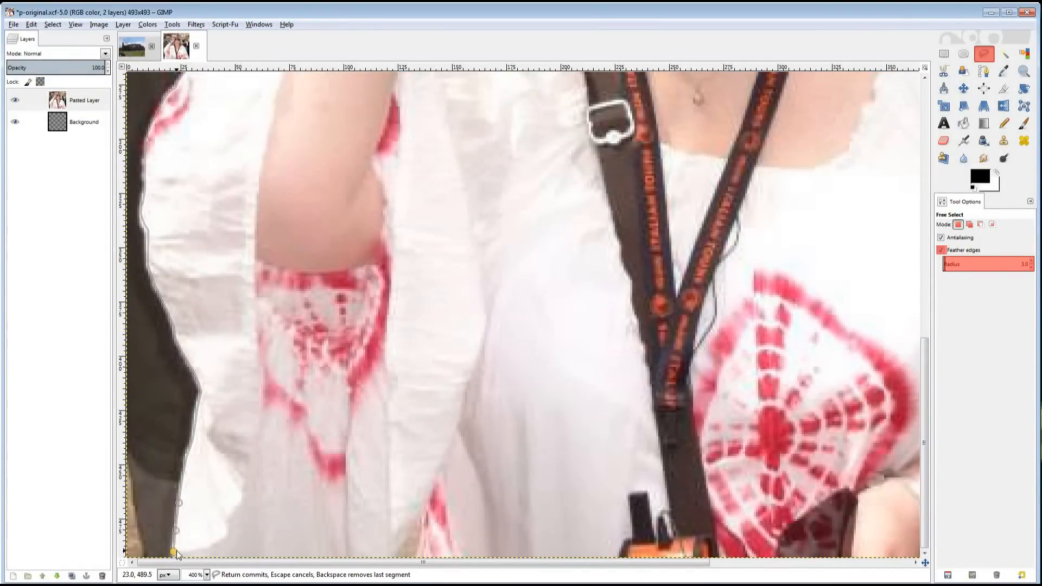
Zoom to 100%, close the outline outside the image's left edge, and clear the selection.
click(207, 575)
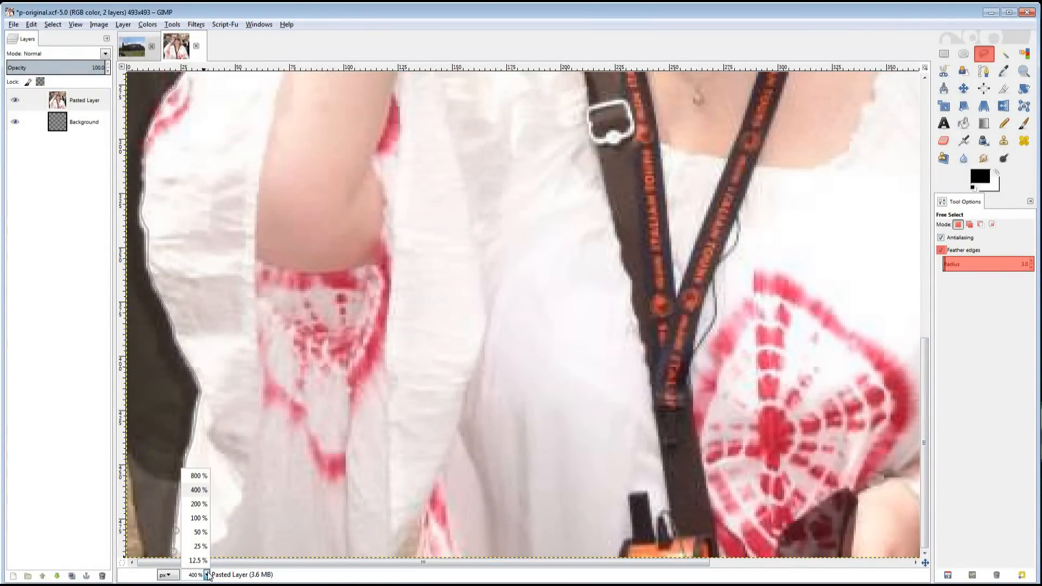
click(199, 518)
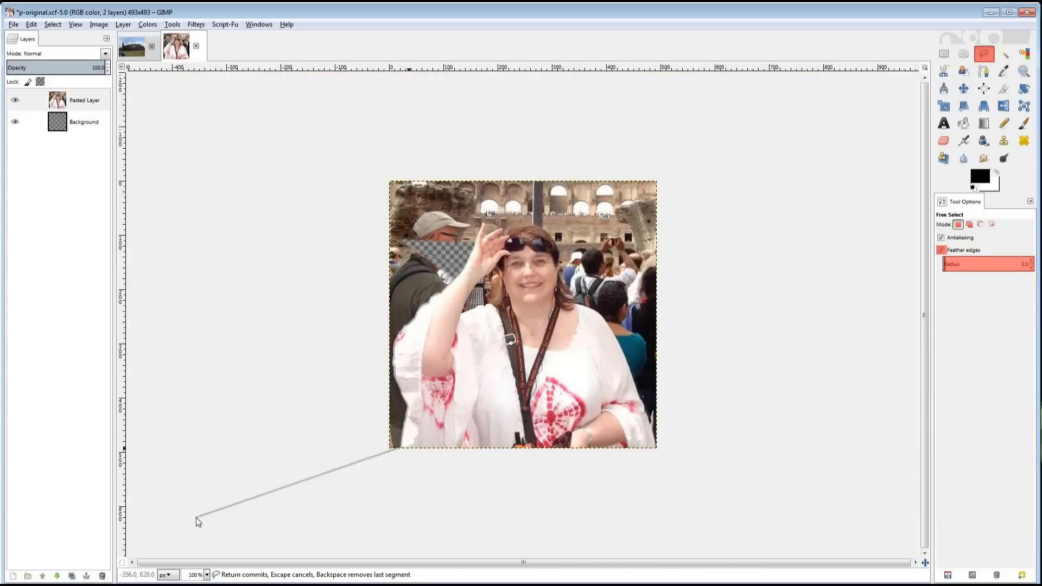
click(404, 472)
click(292, 436)
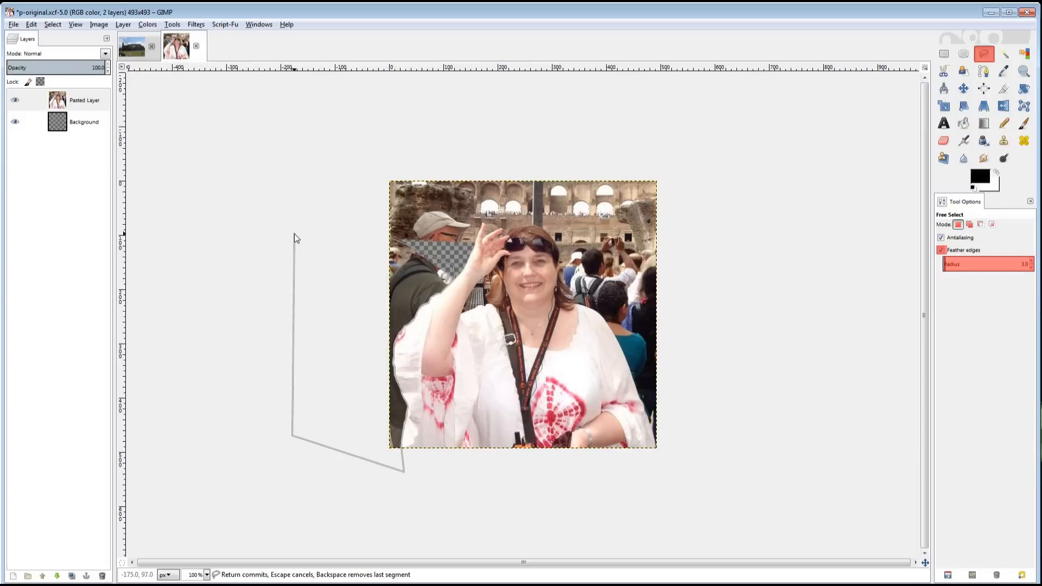
click(299, 206)
click(391, 238)
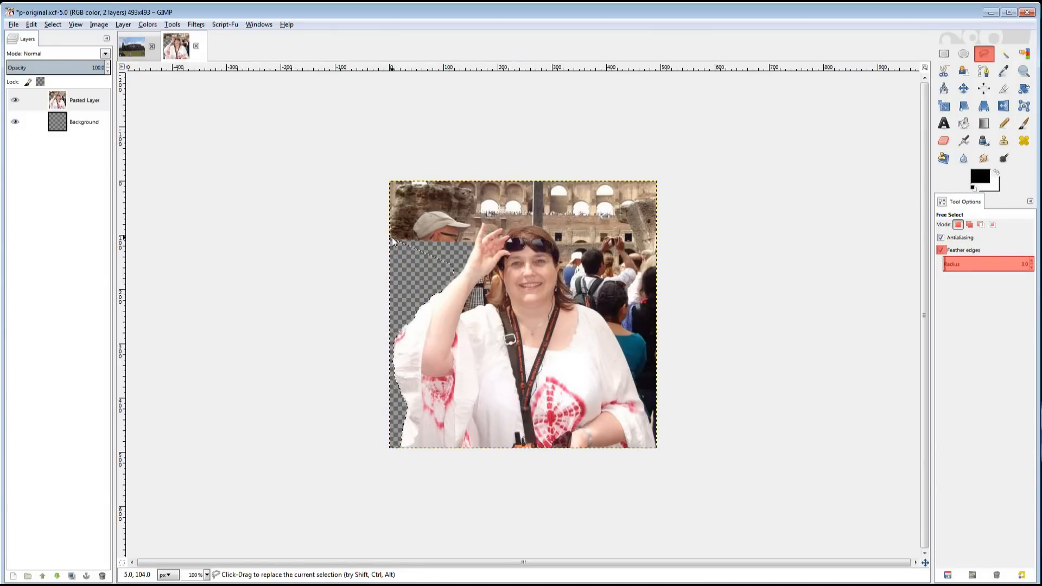
click(53, 24)
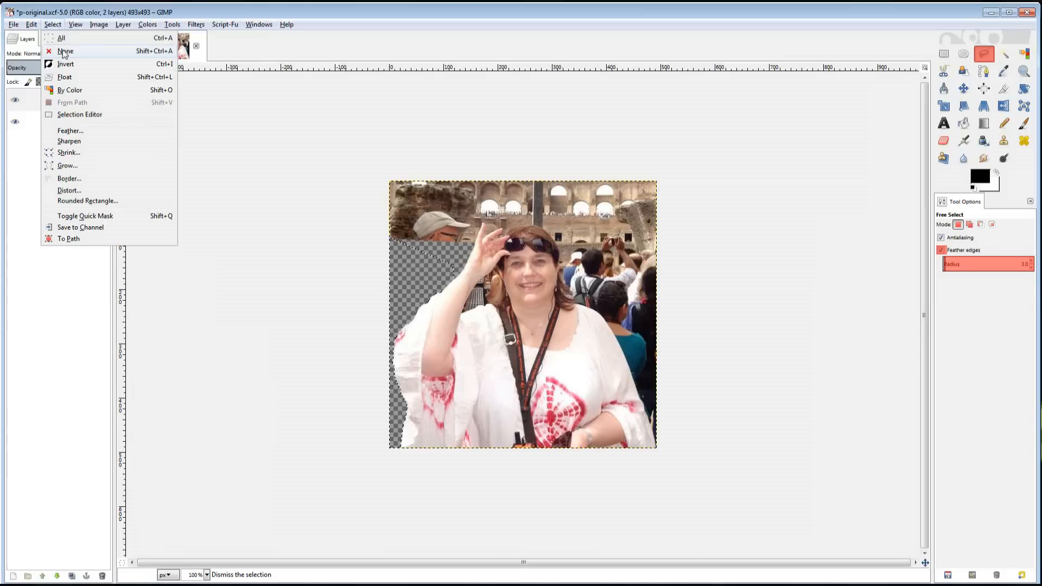
click(174, 42)
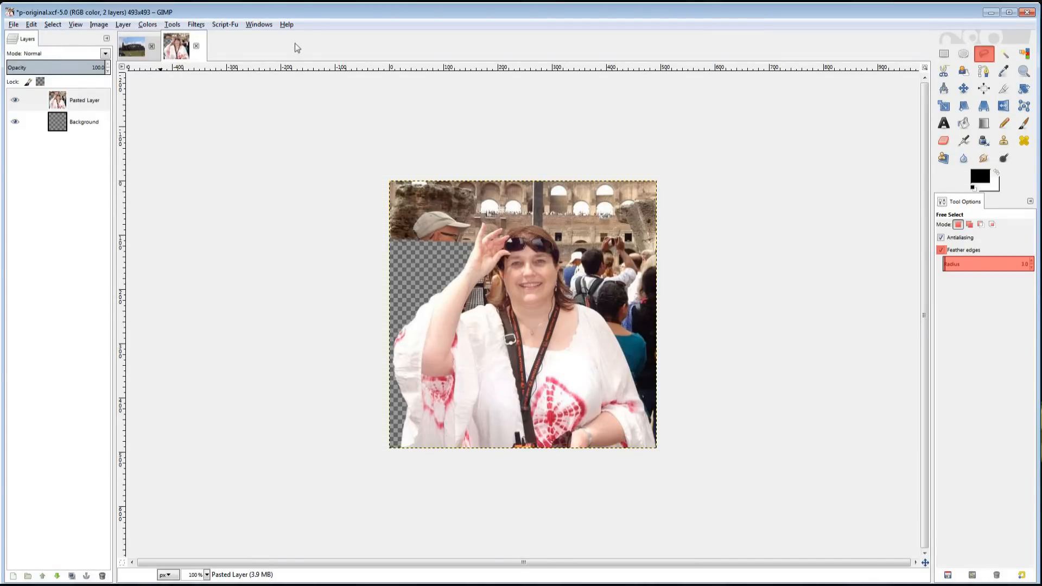